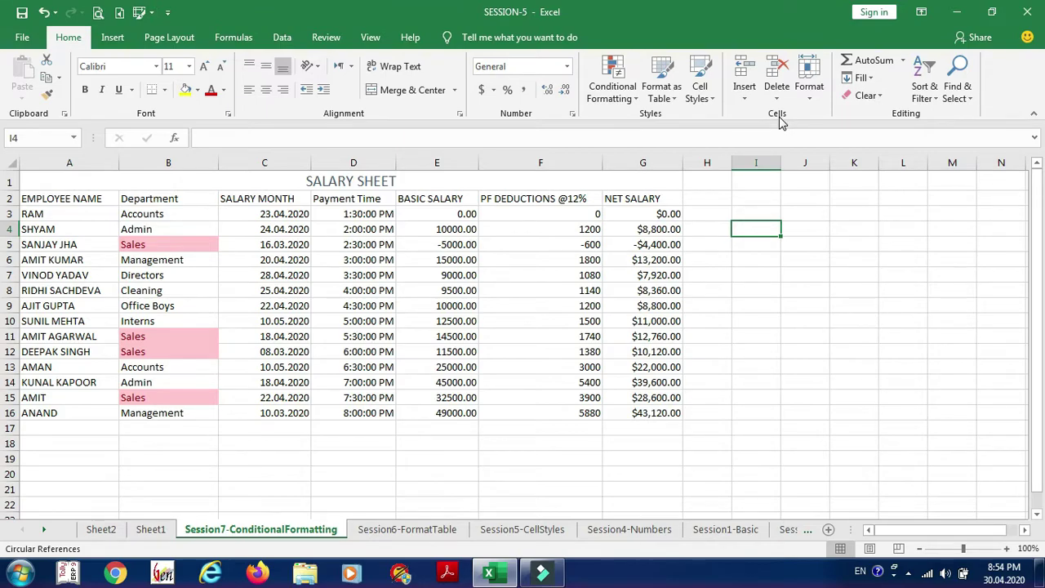
Review the Insert, Delete and Format menus in the Cells group, then show Conditional Formatting options.
left_click(744, 100)
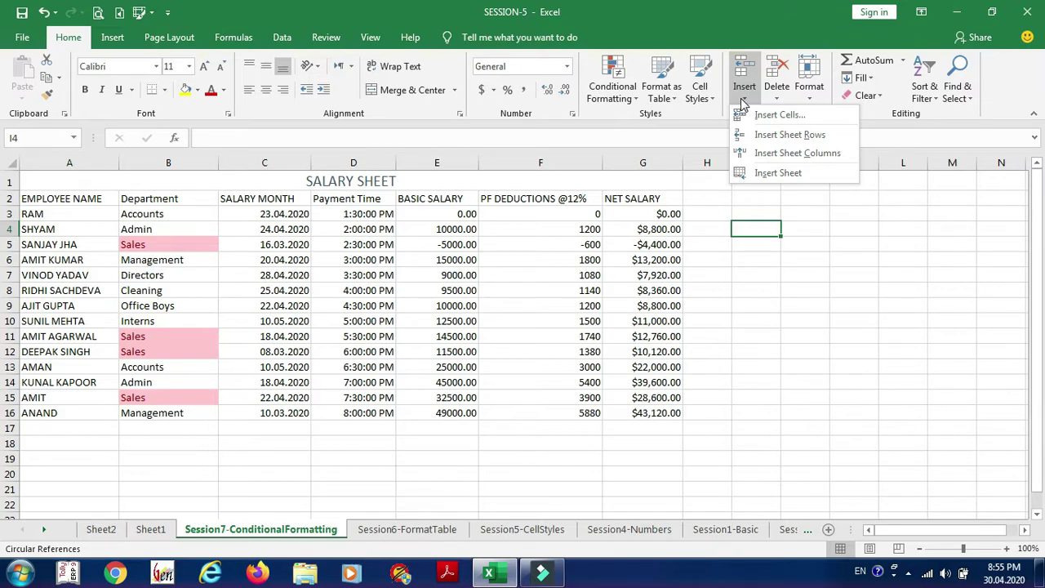
left_click(777, 99)
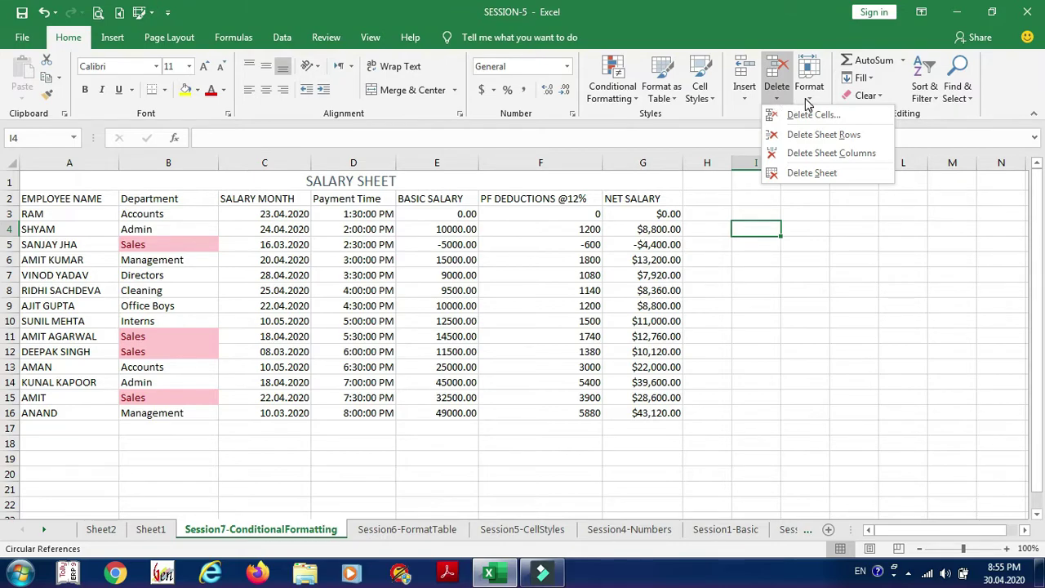
left_click(807, 100)
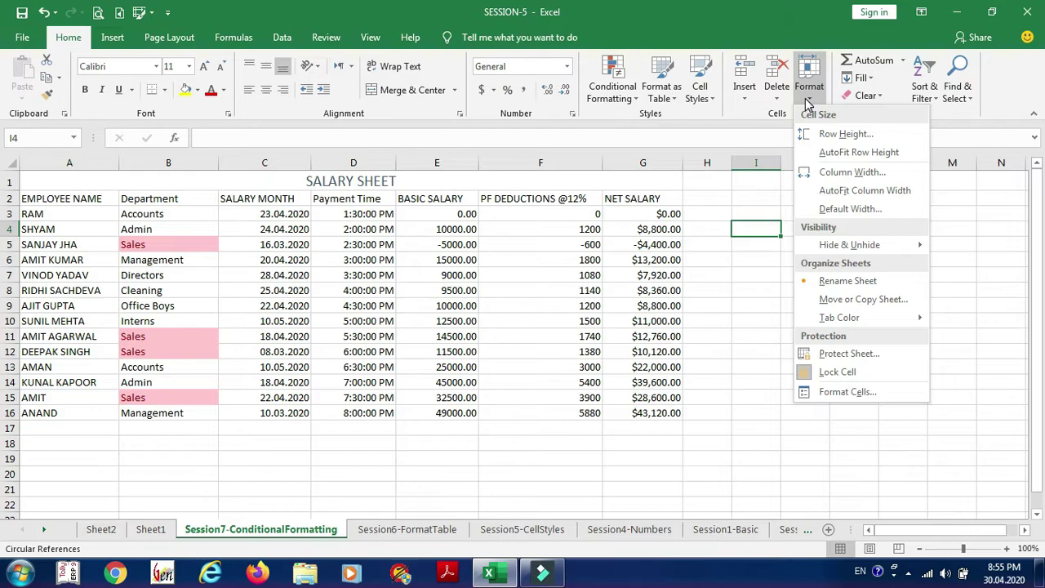
left_click(750, 262)
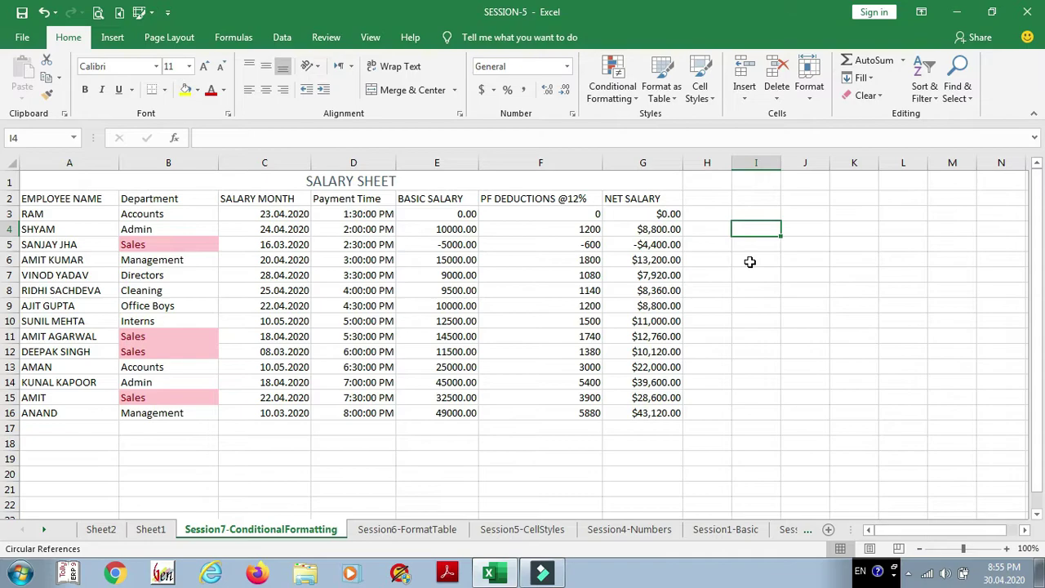
left_click(635, 99)
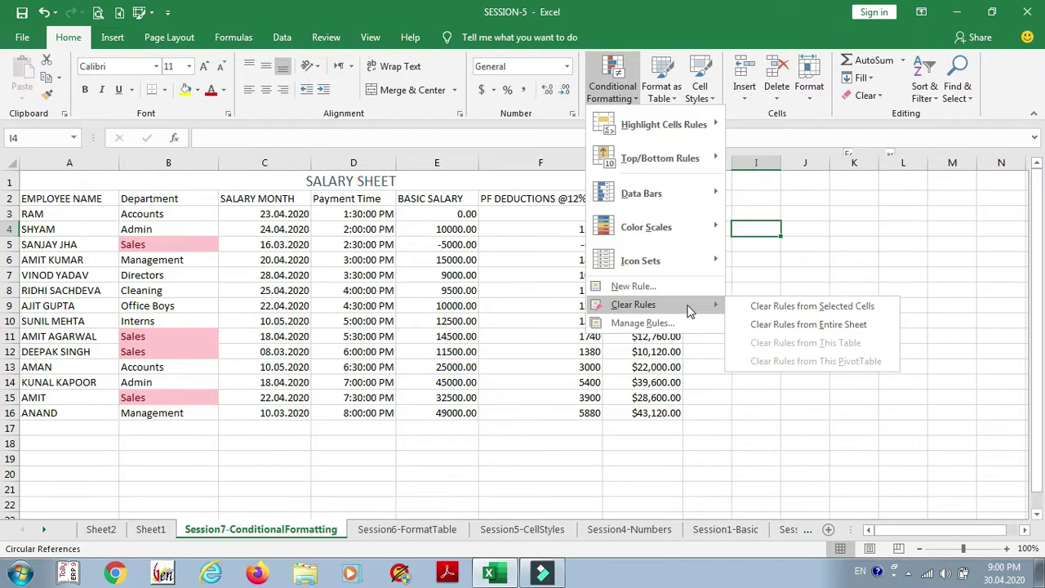
From Sheet2, insert two blank worksheets, then delete the extra Sheet4.
left_click(633, 99)
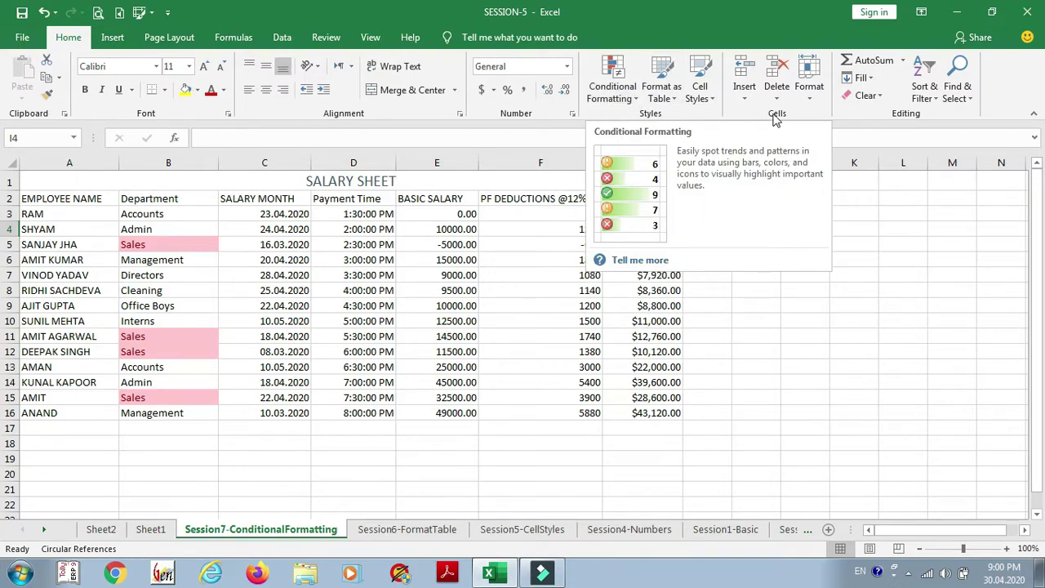
key("ctrl+Page_Up")
key("ctrl+Page_Up")
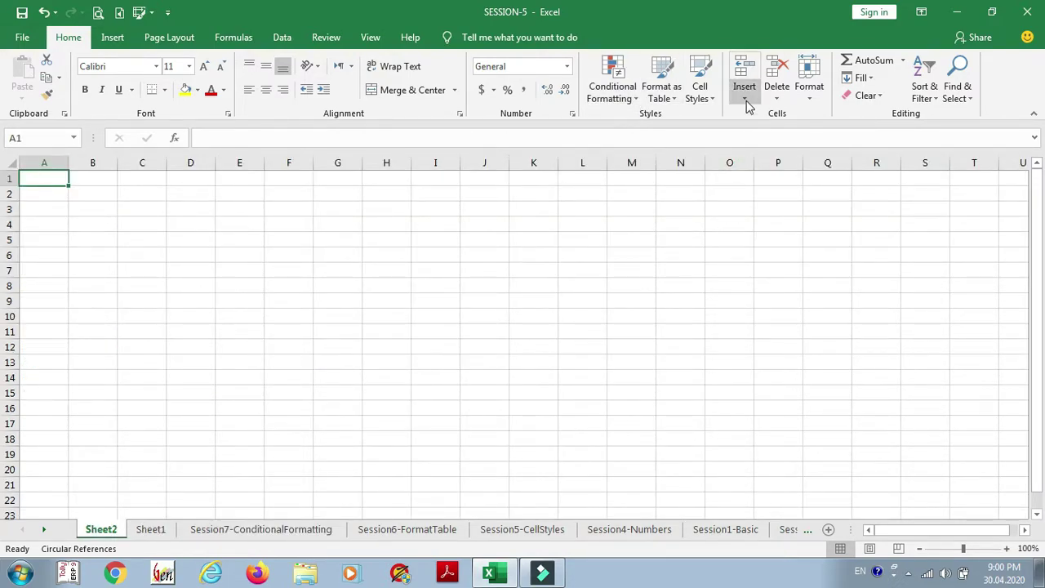
left_click(745, 96)
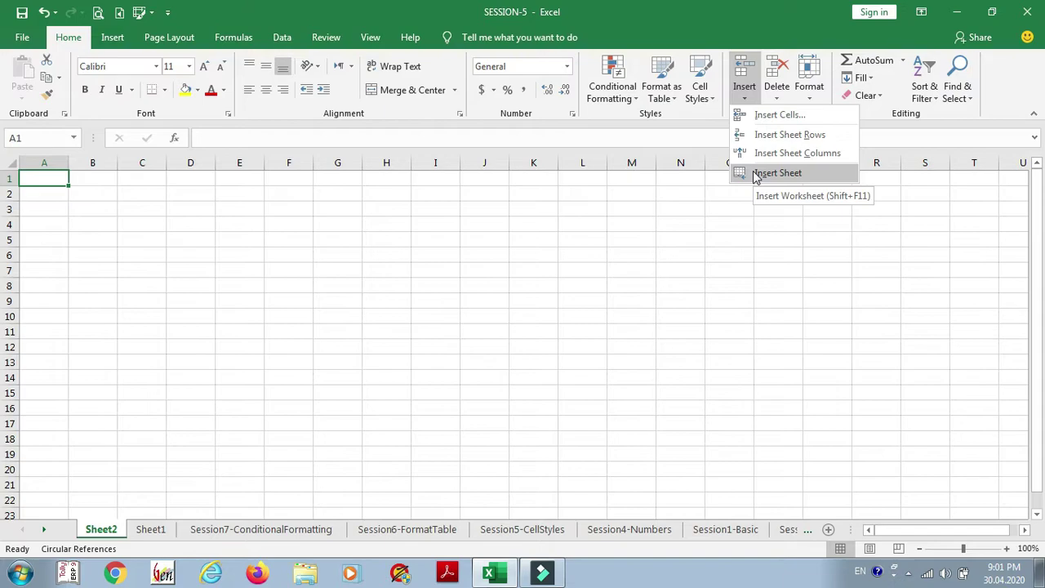
left_click(777, 173)
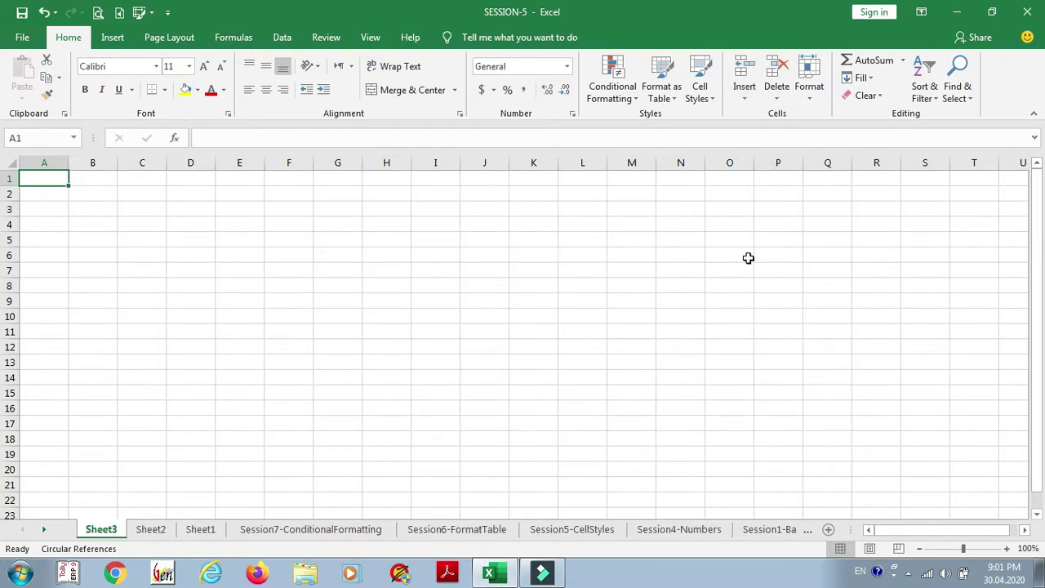
left_click(743, 97)
left_click(744, 170)
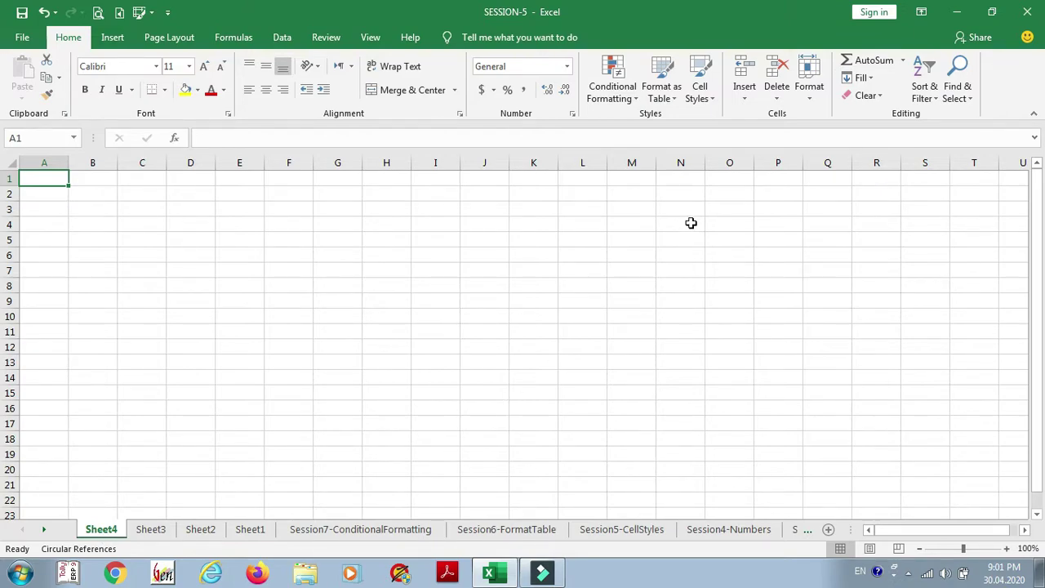
left_click(778, 98)
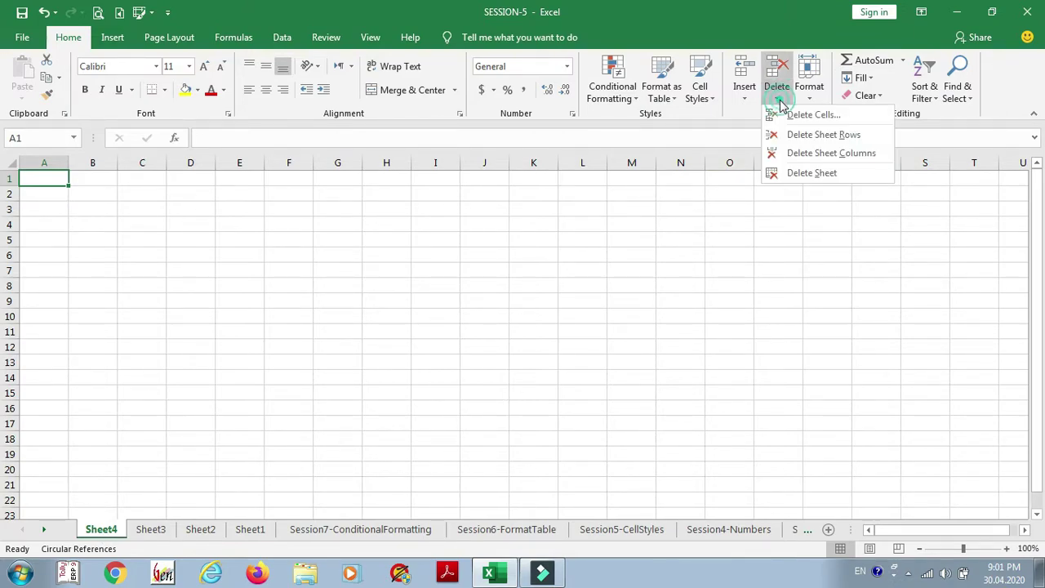
left_click(781, 172)
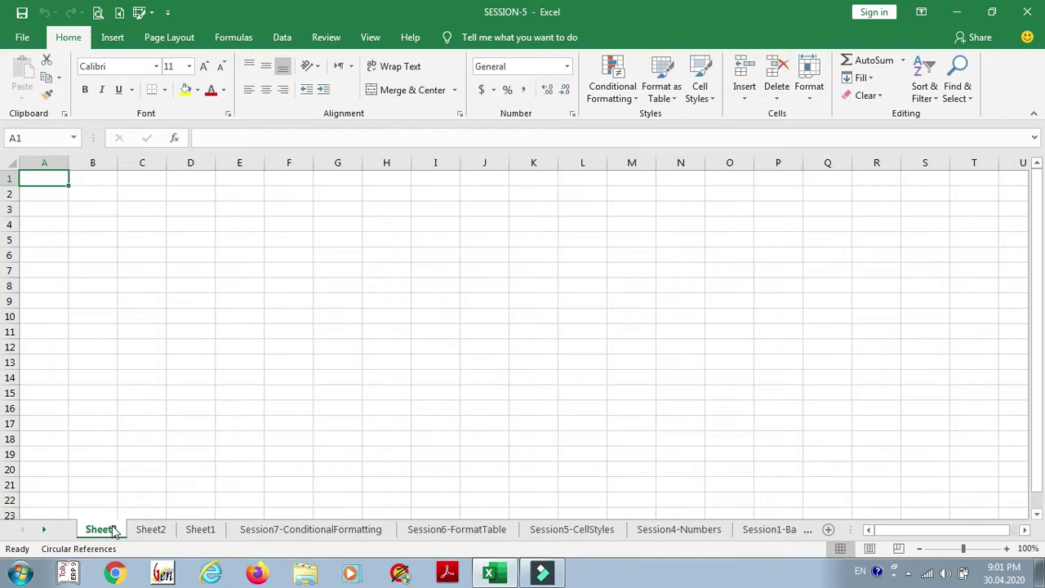
right_click(115, 532)
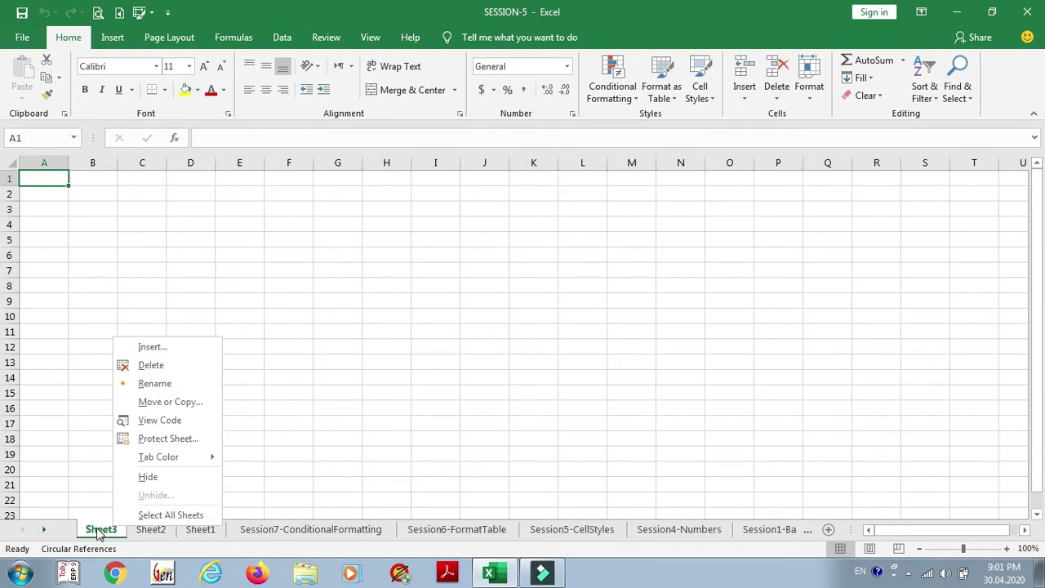
left_click(98, 532)
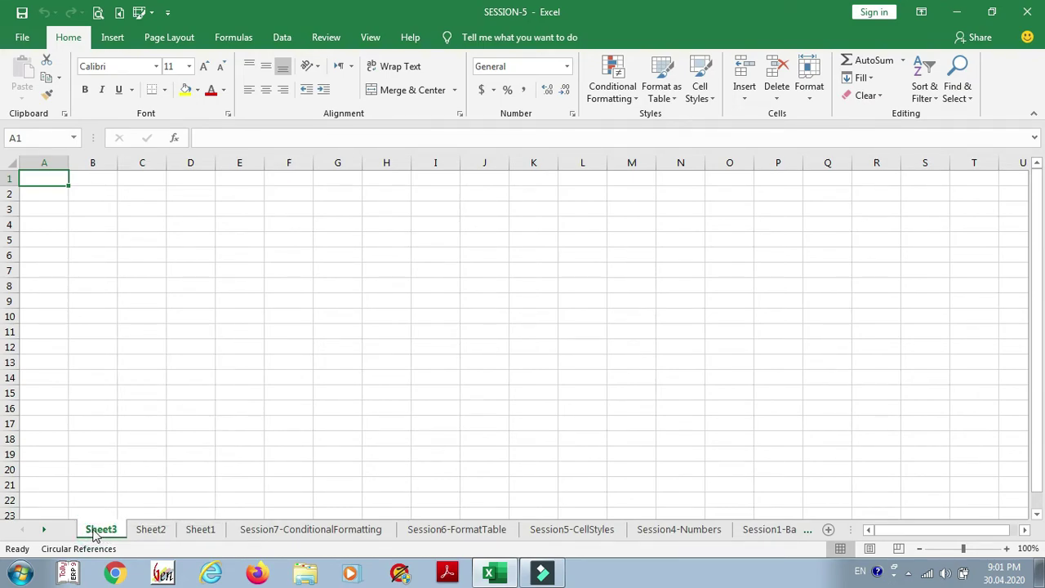
right_click(95, 534)
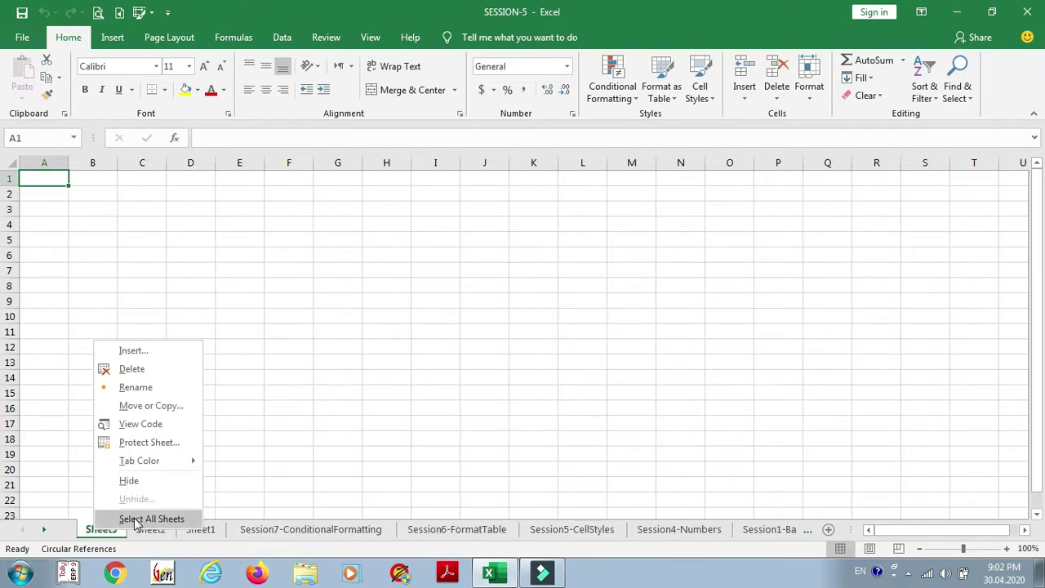
left_click(752, 105)
left_click(745, 97)
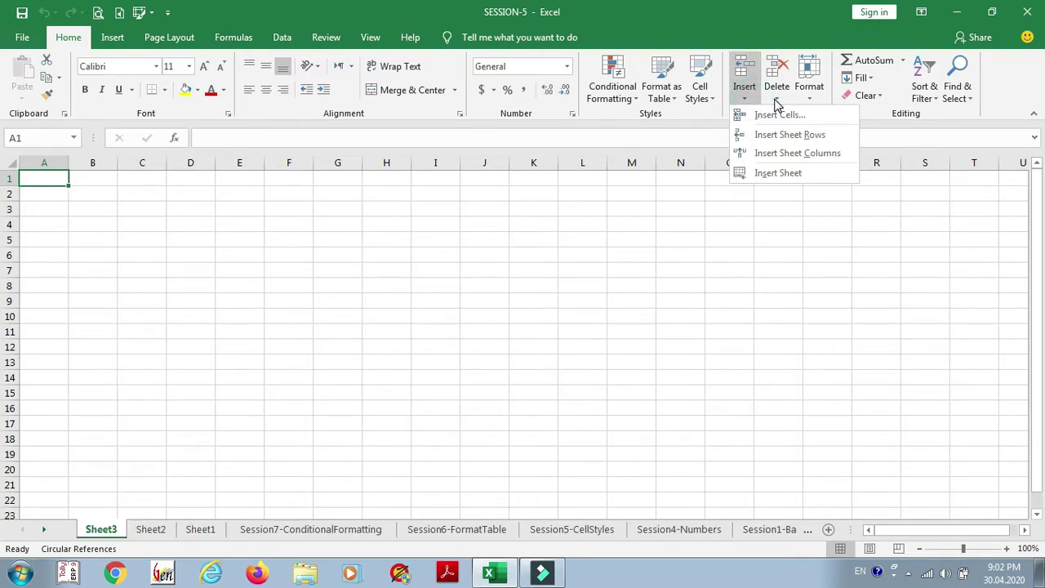
left_click(777, 99)
left_click(808, 101)
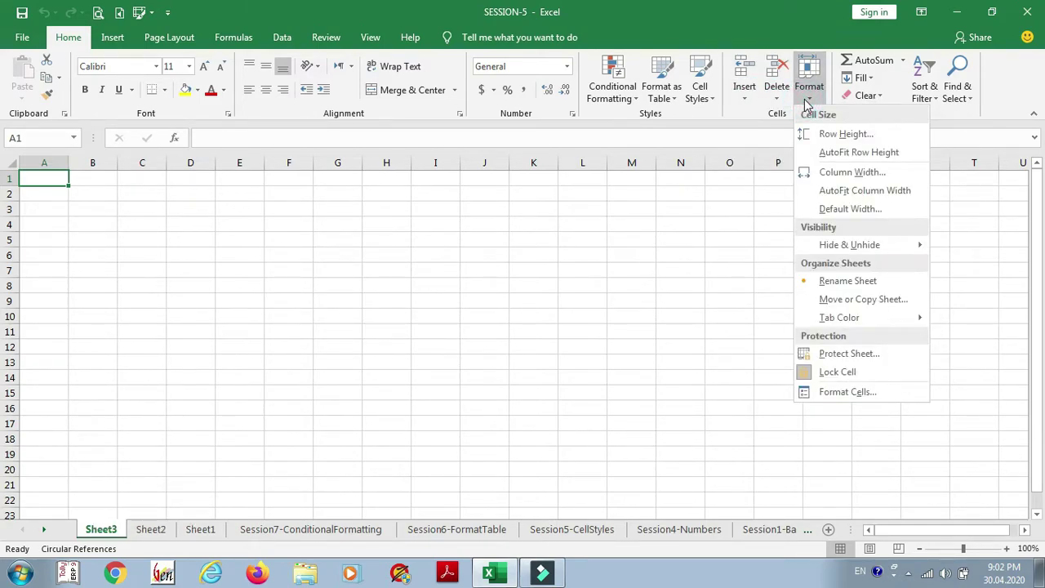
left_click(108, 531)
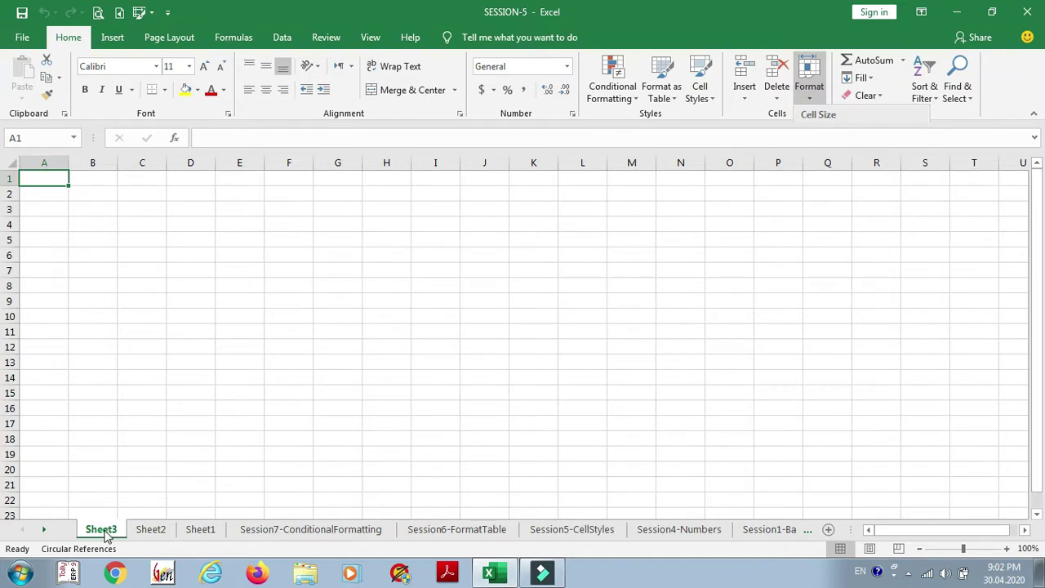
right_click(105, 533)
left_click(438, 357)
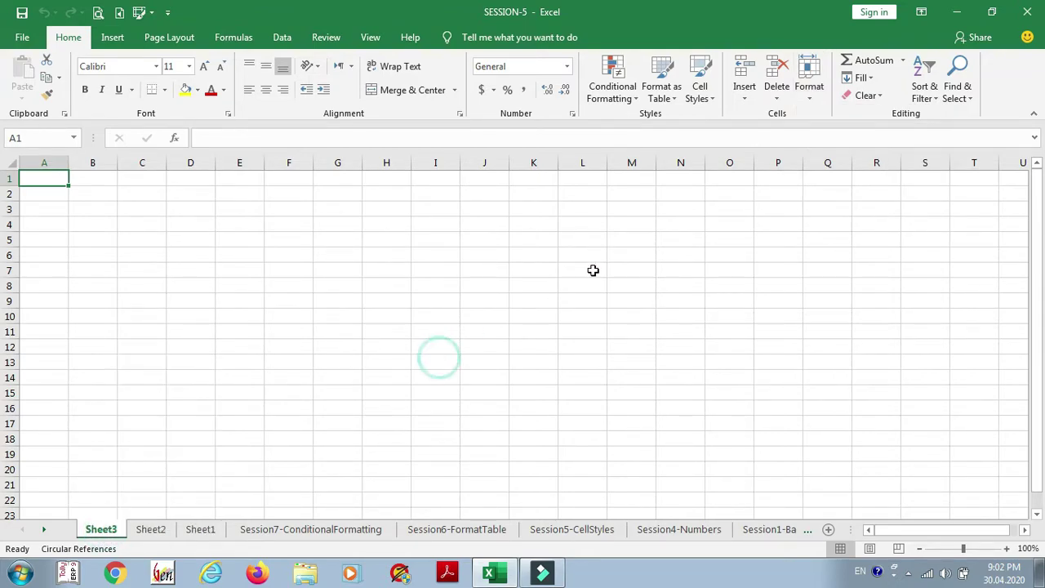
Select cell A2 and bring up the Insert Cells options for a single new cell there.
left_click(745, 98)
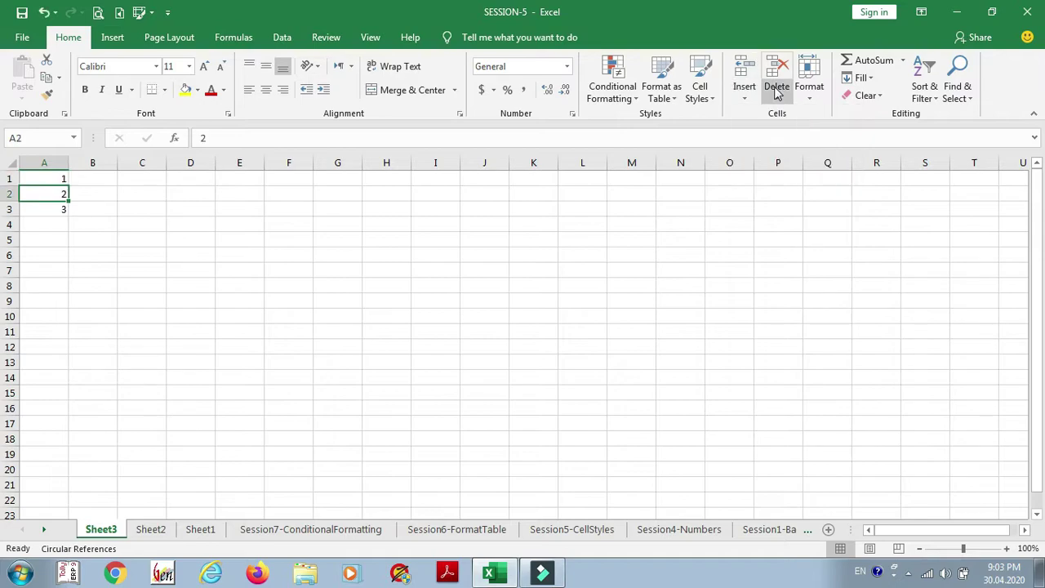
left_click(742, 100)
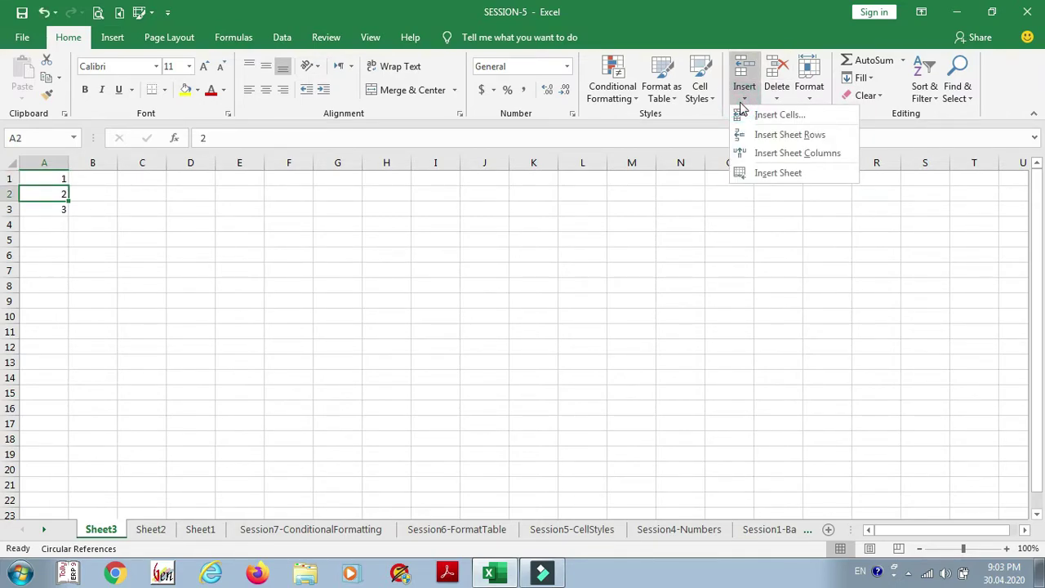
left_click(742, 104)
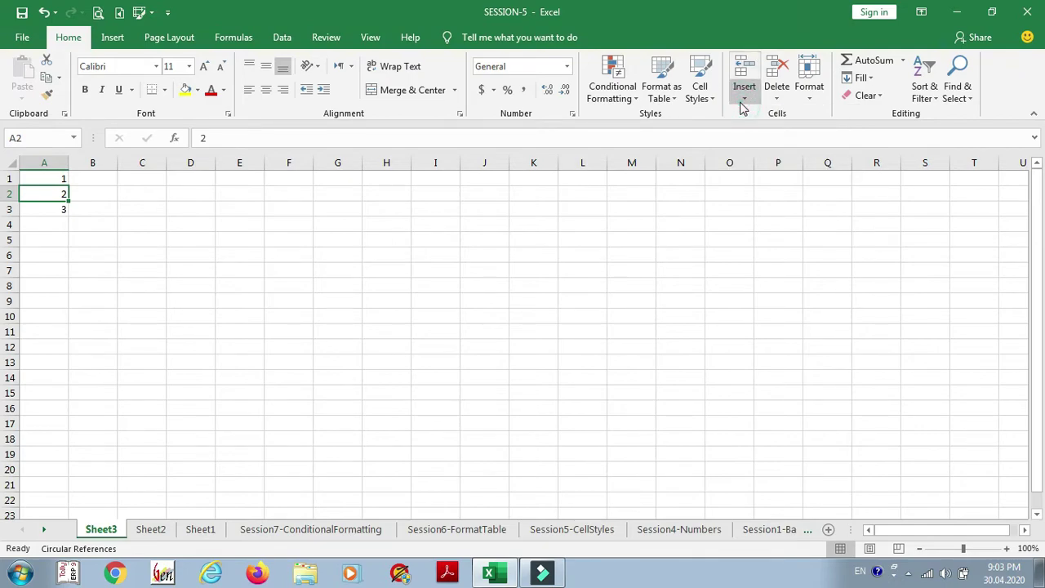
left_click(48, 179)
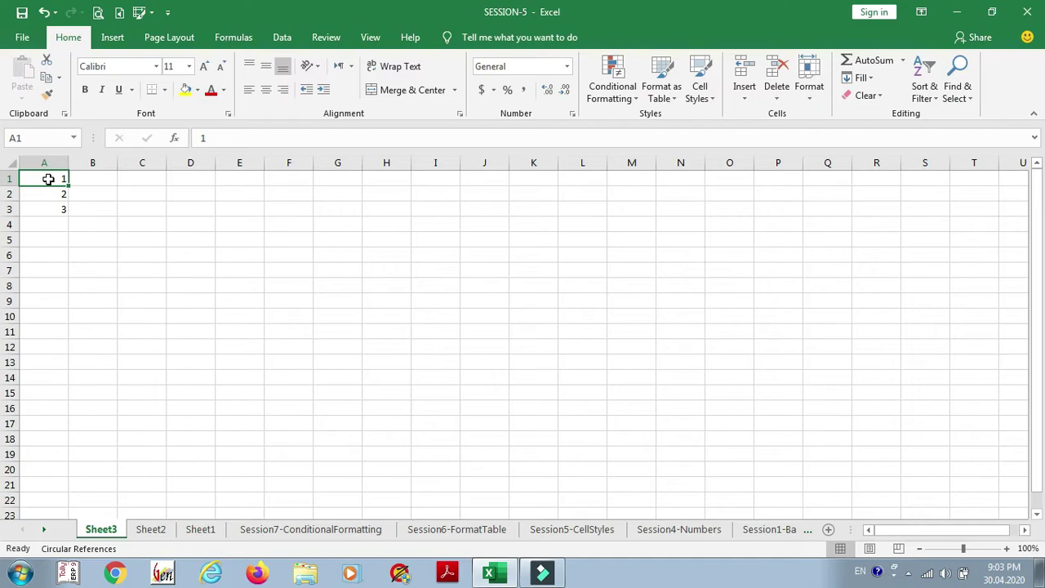
key("Down")
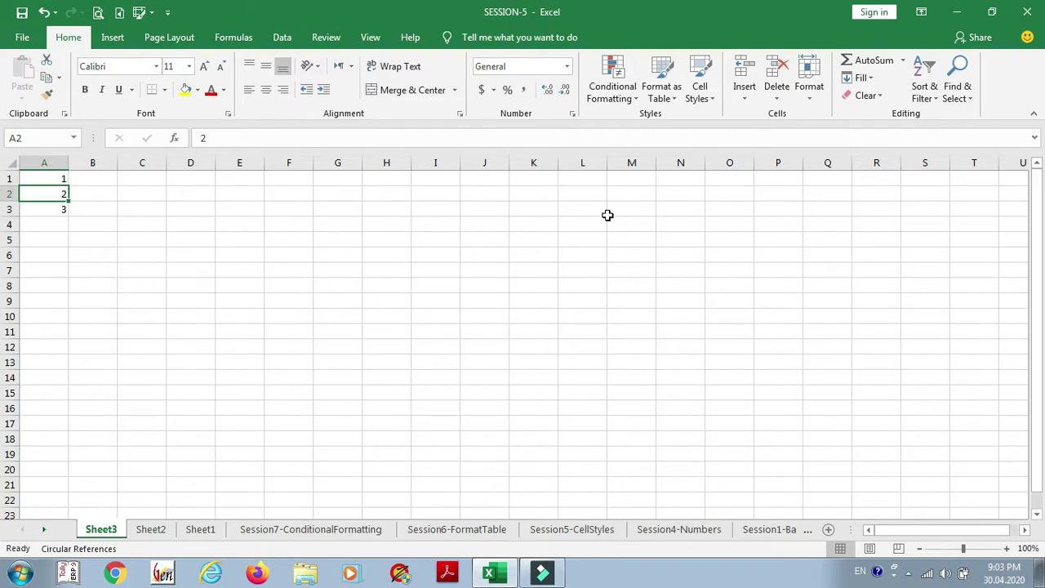
left_click(745, 97)
left_click(748, 114)
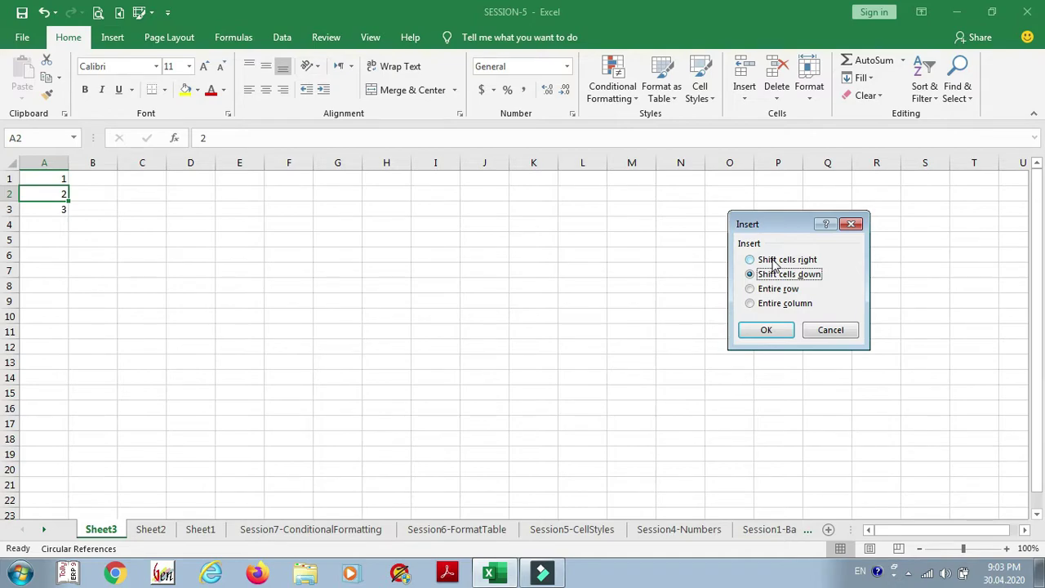
Insert a blank cell at A2 with Shift cells down, moving 2 and 3 down.
left_click(765, 261)
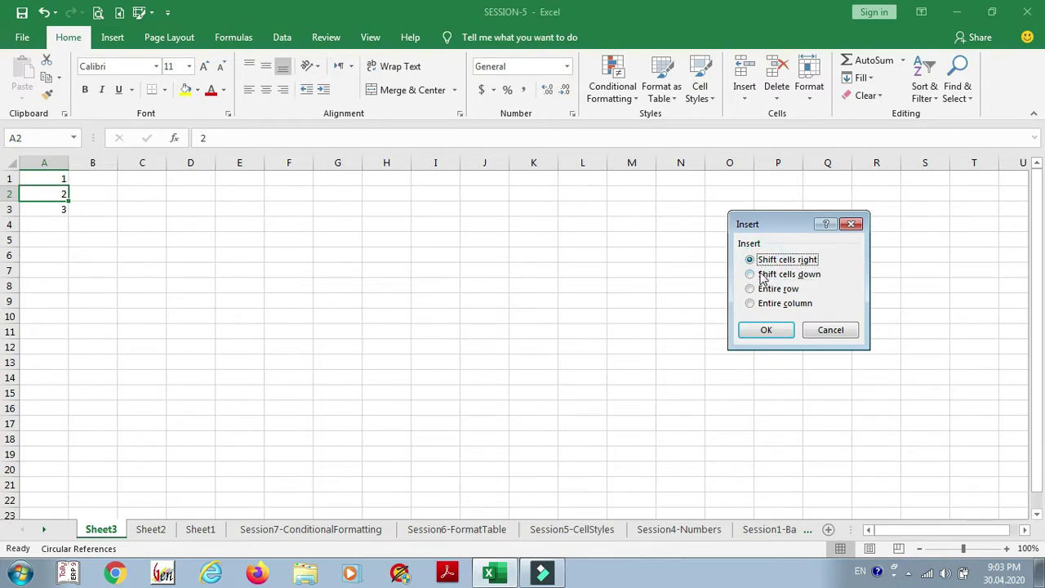
left_click(766, 274)
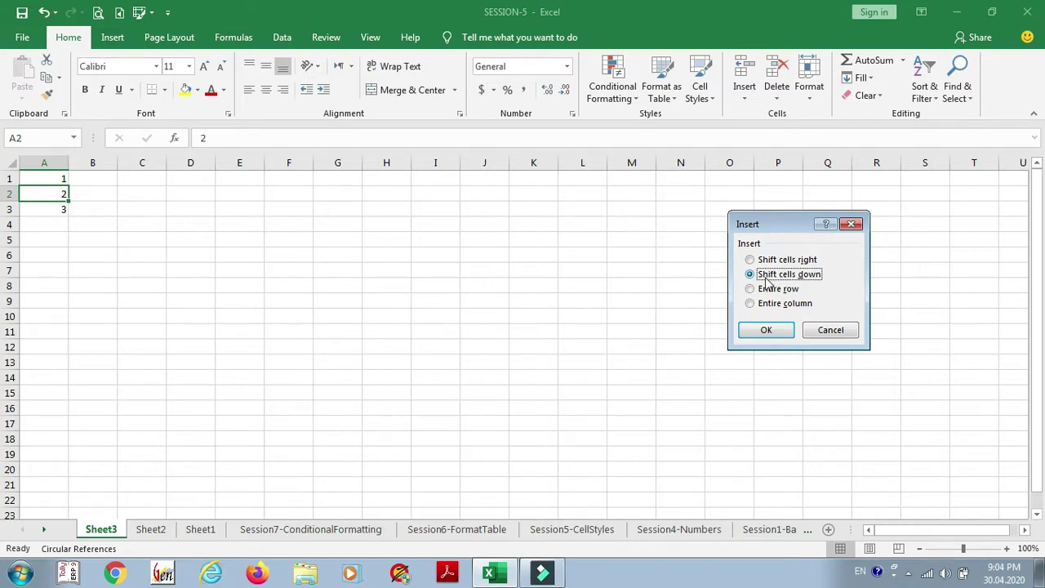
left_click(763, 330)
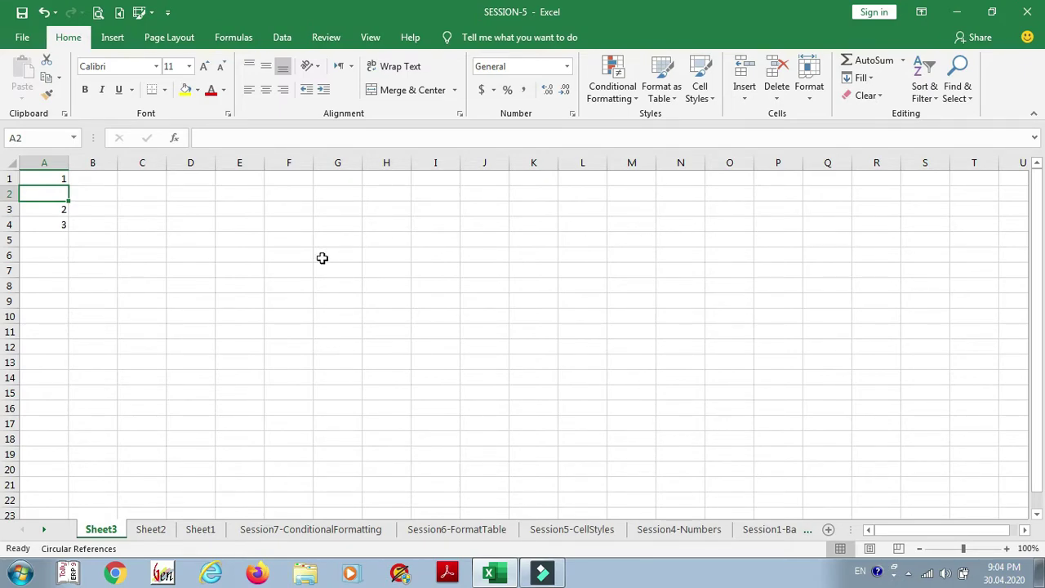
Insert a cell at A3 with Shift cells right, pushing the 2 into B3.
left_click(34, 210)
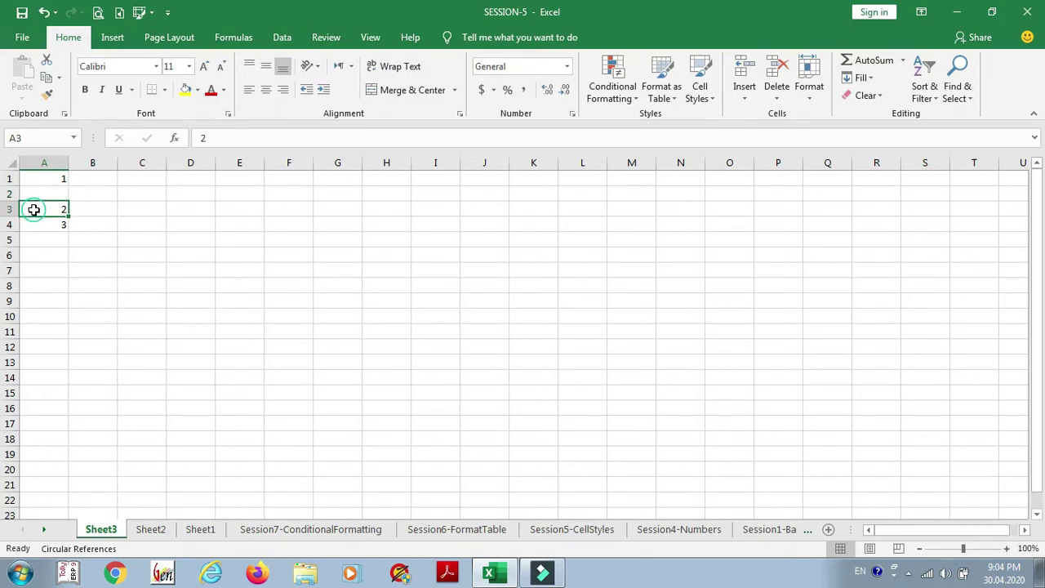
left_click(740, 94)
left_click(740, 114)
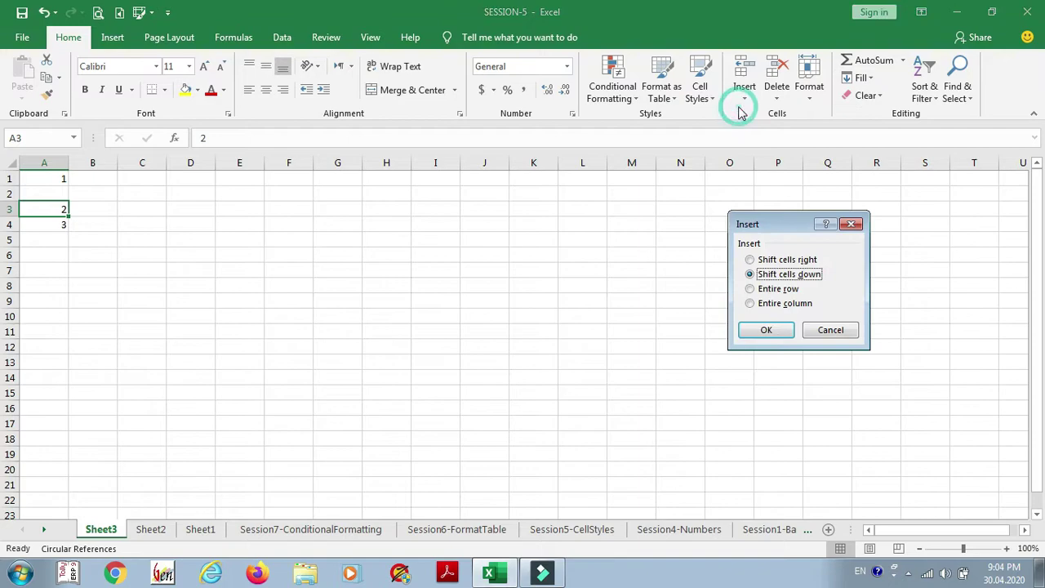
left_click(773, 261)
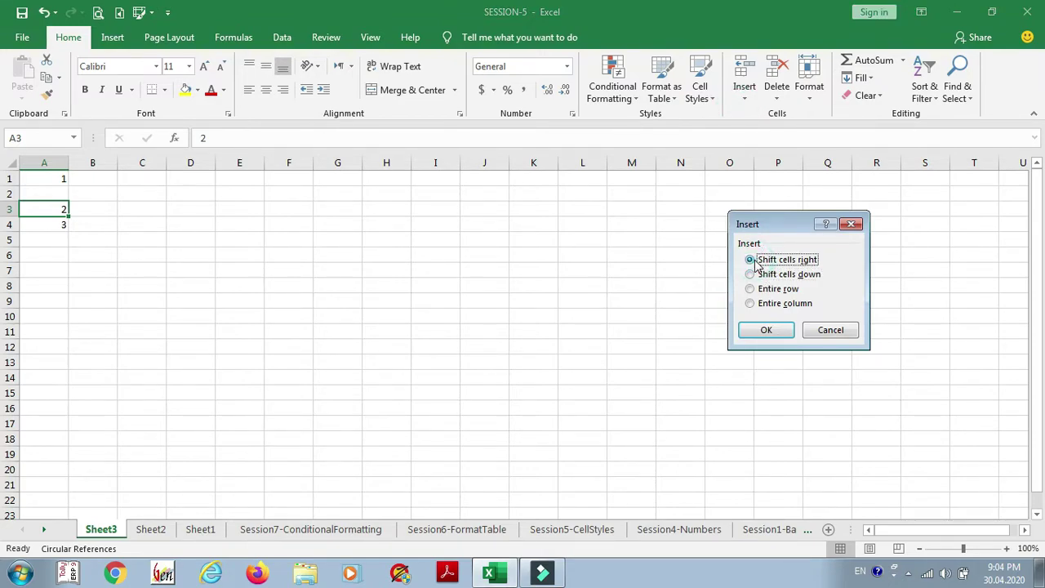
left_click(755, 332)
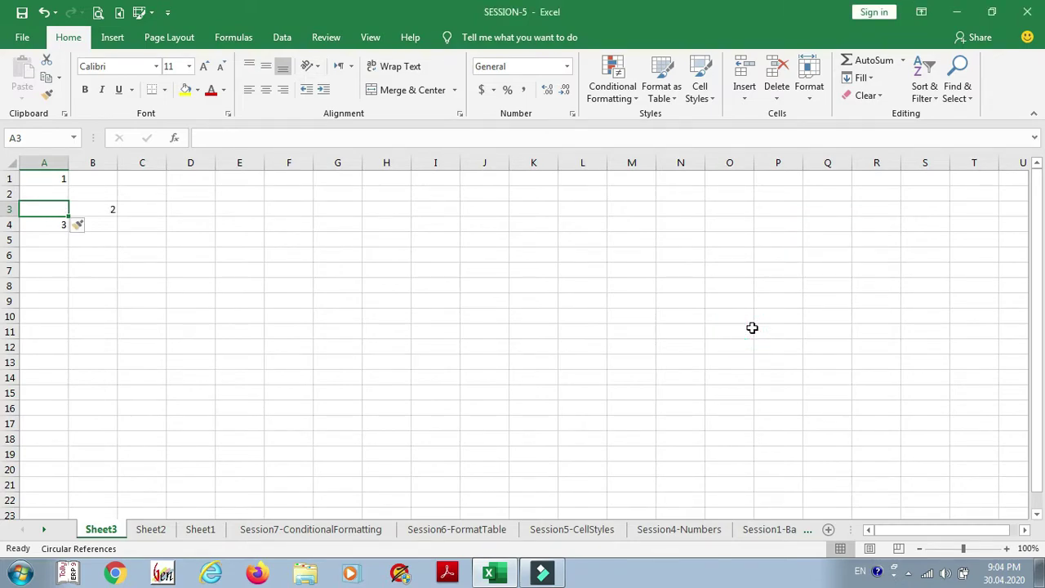
Insert an entire blank row at row 3.
left_click(745, 98)
left_click(749, 129)
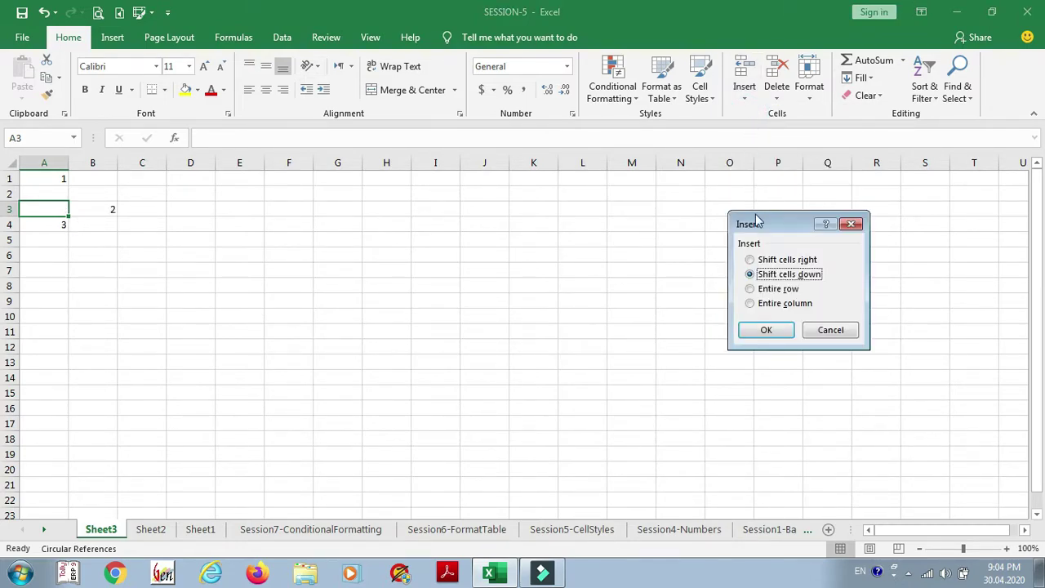
left_click(753, 290)
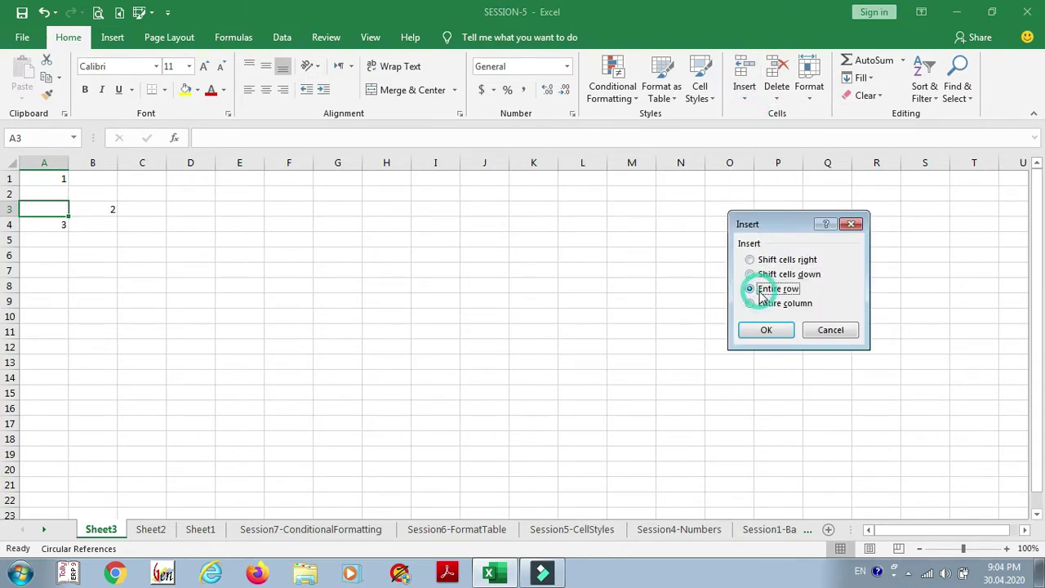
left_click(759, 335)
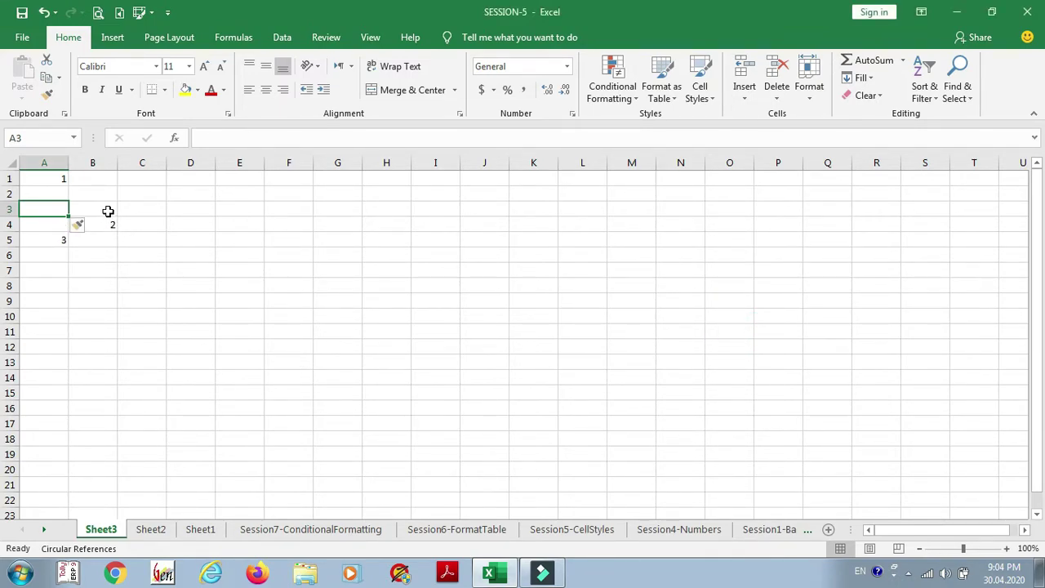
Insert an entire blank column A through the Insert Cells dialog.
left_click(743, 100)
left_click(745, 121)
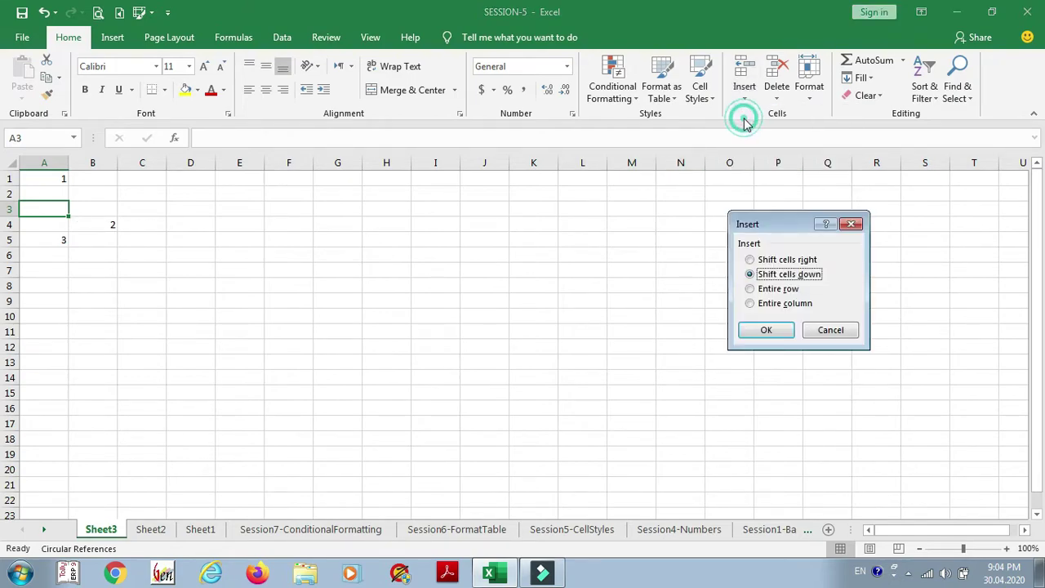
left_click(751, 303)
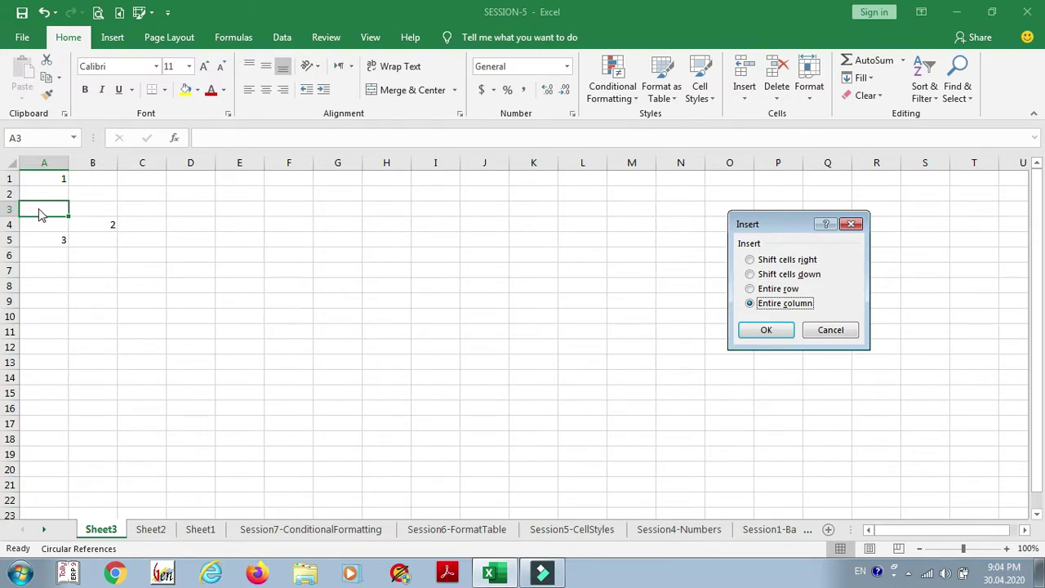
left_click(765, 331)
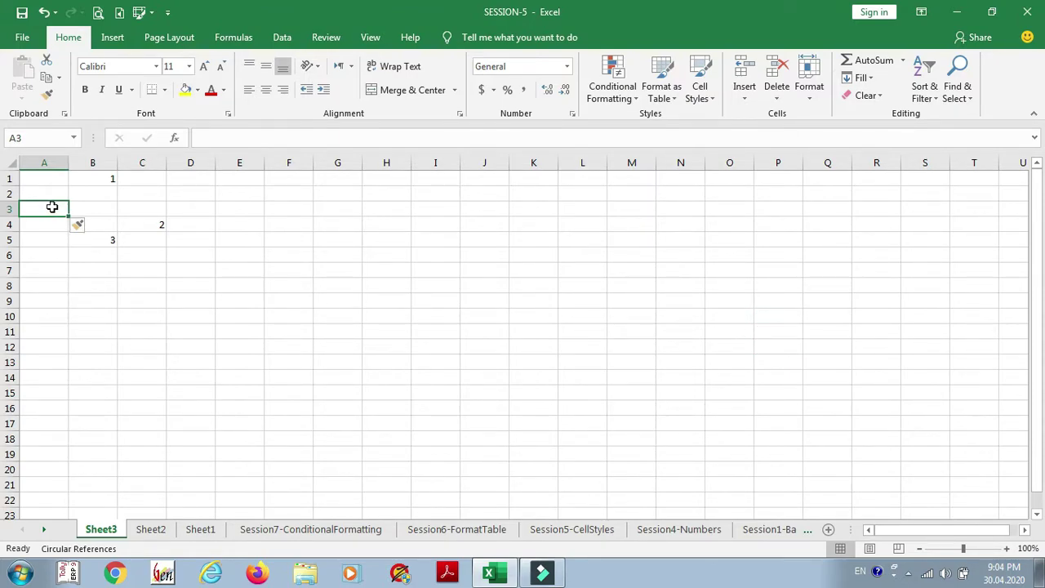
Enter 1 in cell A3.
left_click(744, 90)
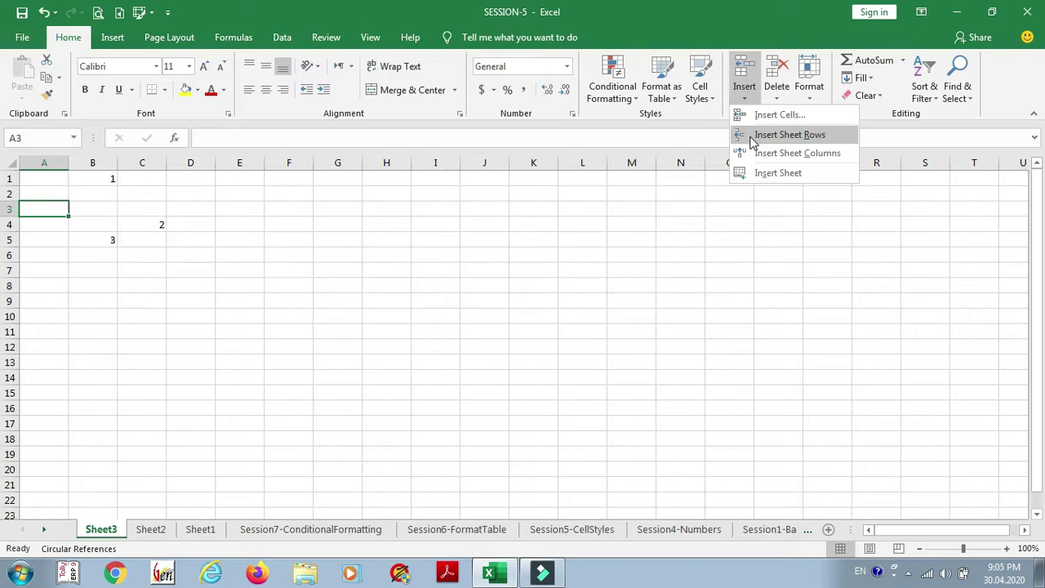
left_click(38, 208)
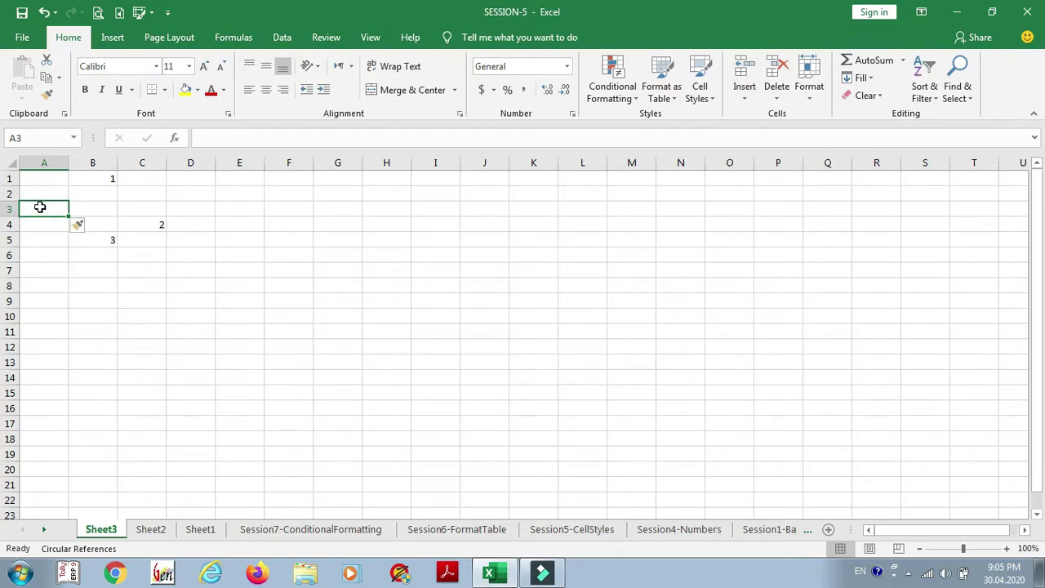
type("1")
key("ctrl+Return")
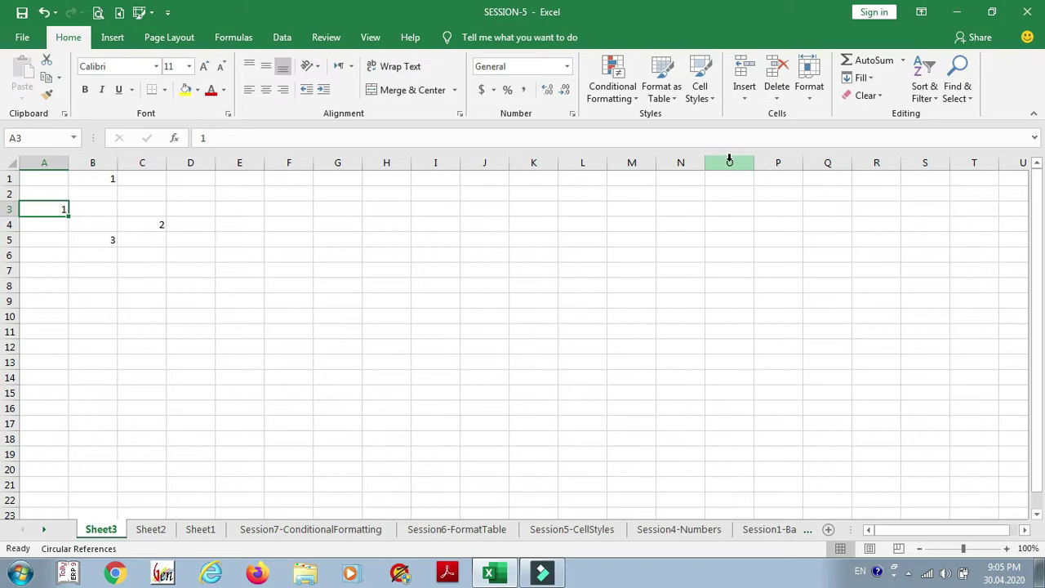
Insert another blank sheet row 3 and another blank sheet column A.
left_click(744, 96)
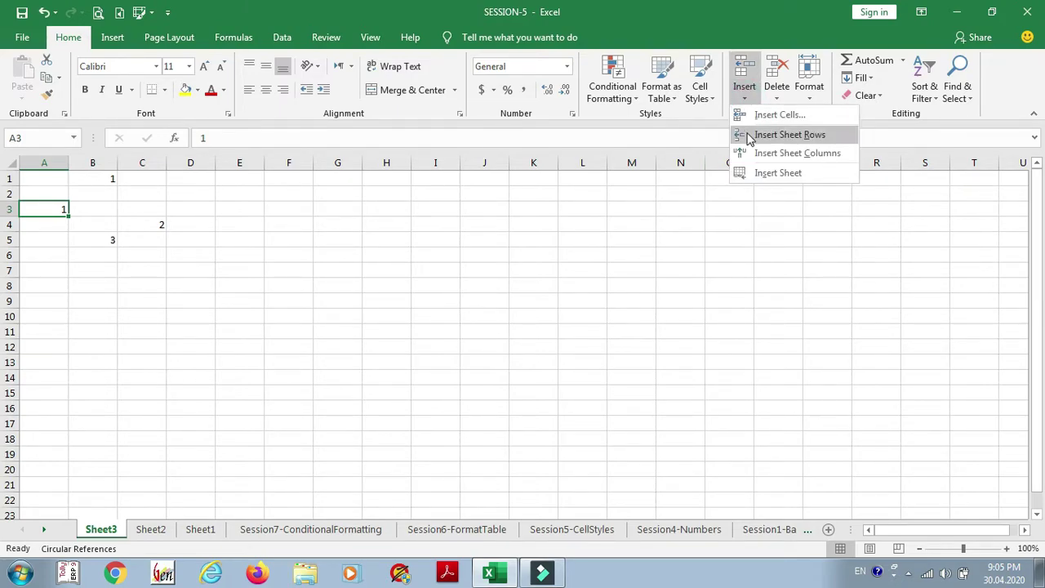
left_click(749, 135)
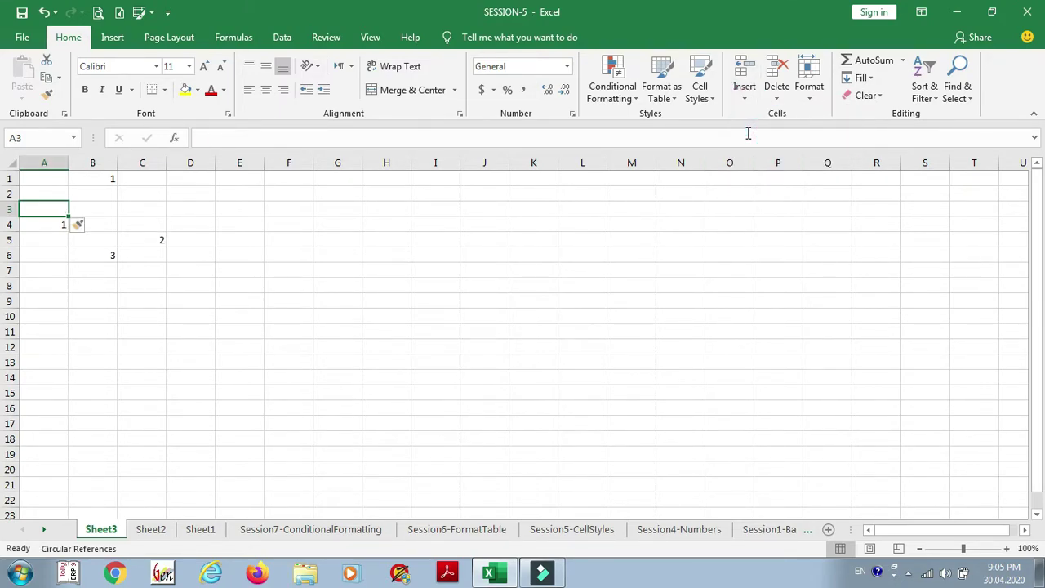
left_click(744, 98)
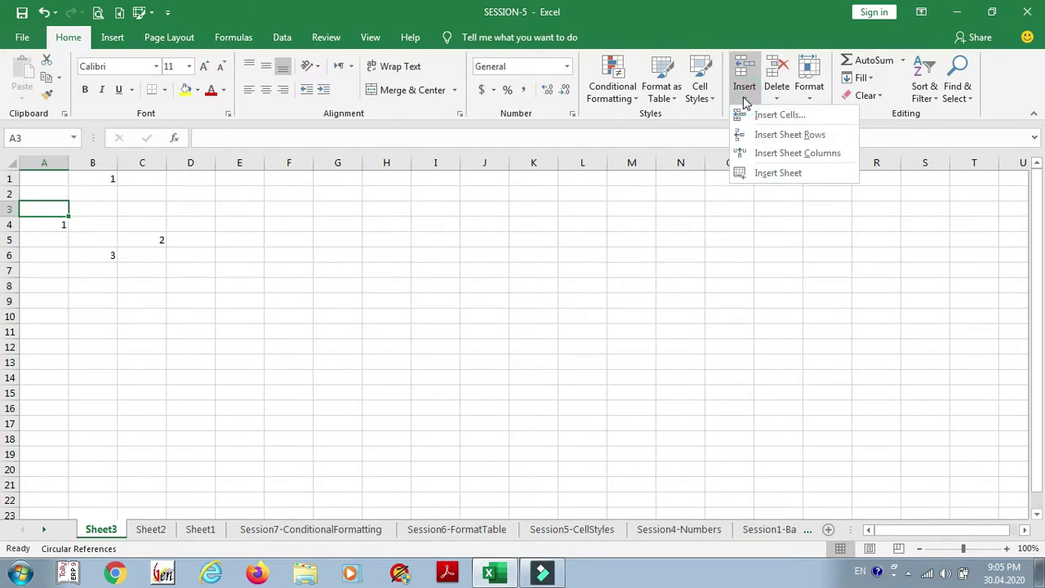
left_click(749, 154)
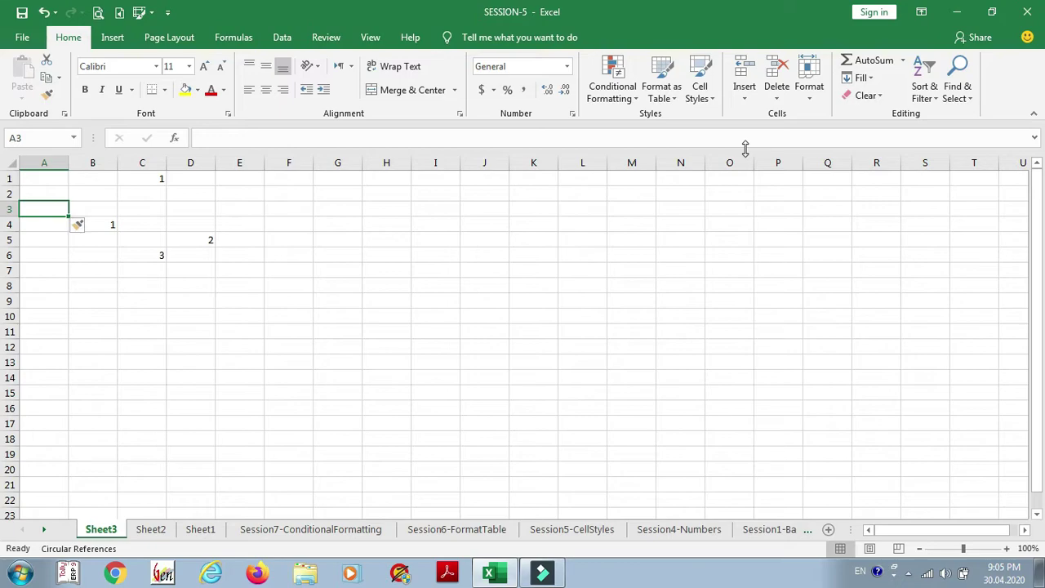
left_click(744, 92)
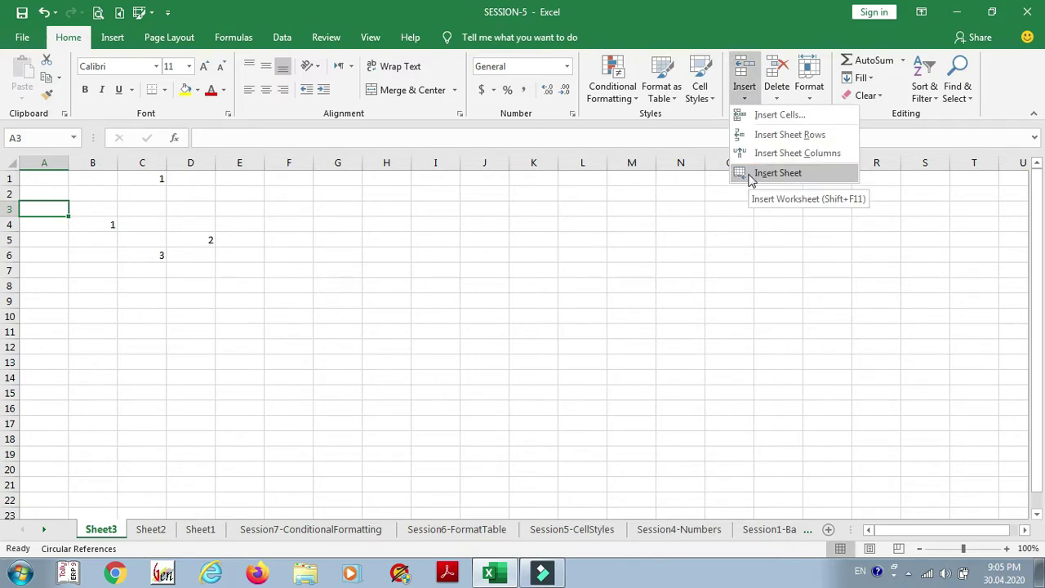
left_click(777, 97)
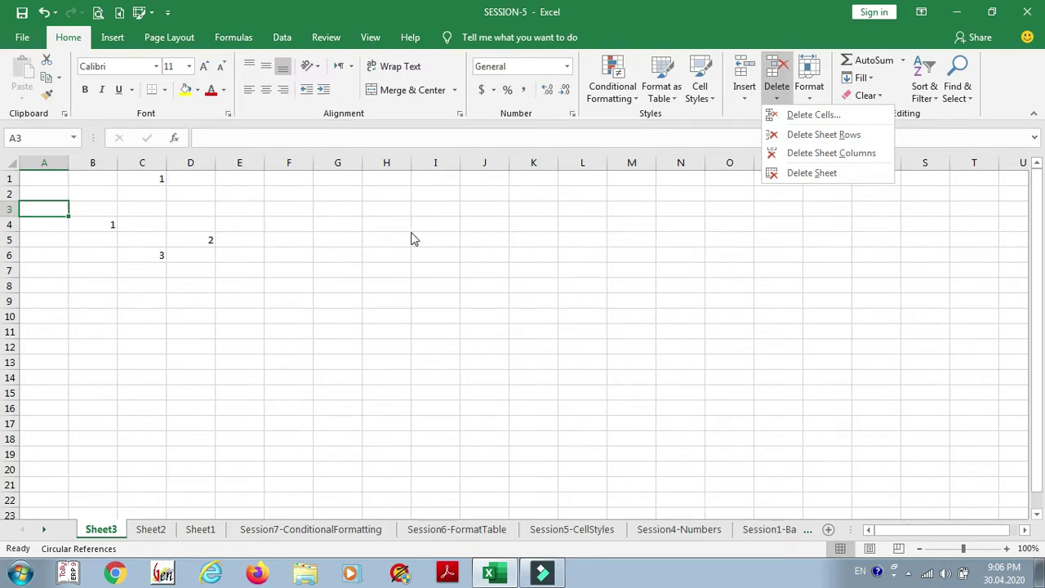
Delete sheet row 3, then delete sheet column A.
left_click(789, 135)
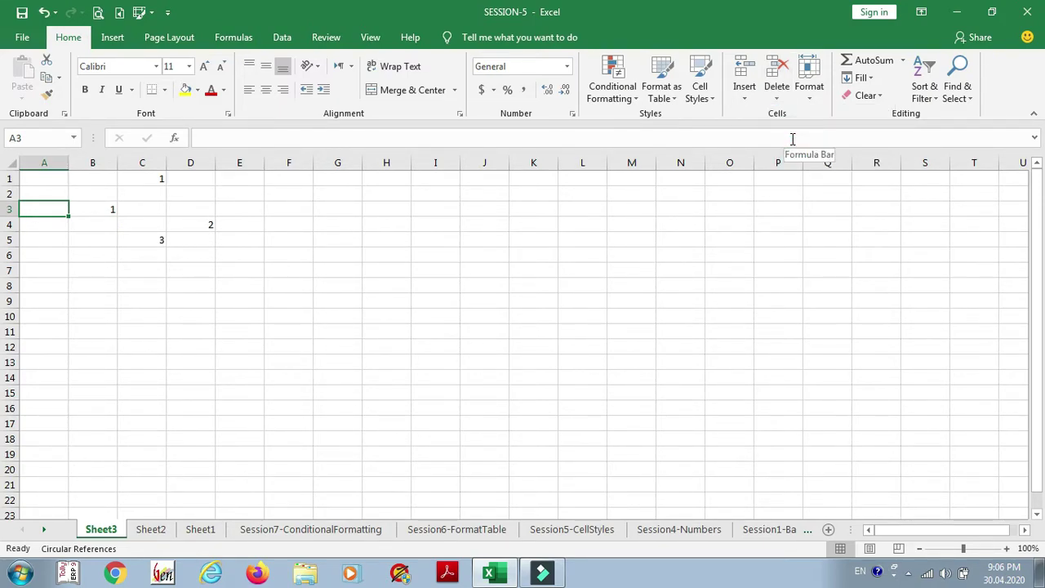
left_click(777, 91)
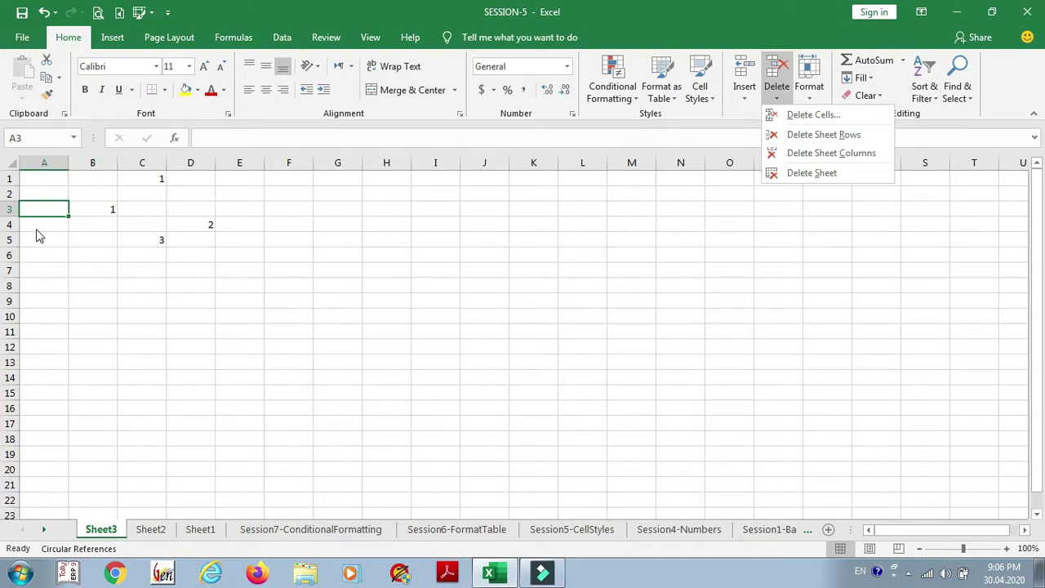
left_click(855, 161)
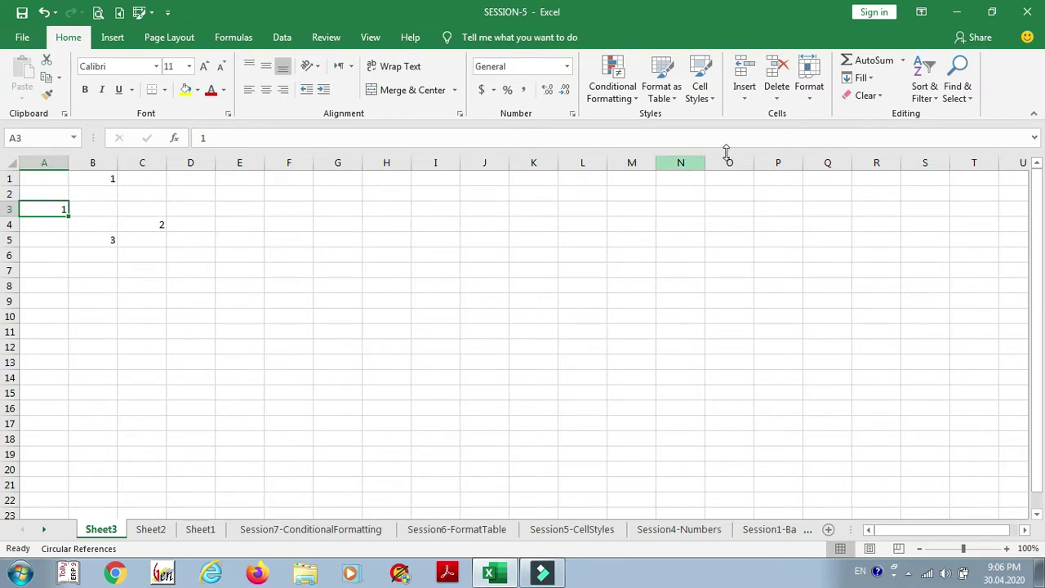
Delete cell A3 using Delete Cells with Shift cells up.
left_click(780, 95)
left_click(782, 115)
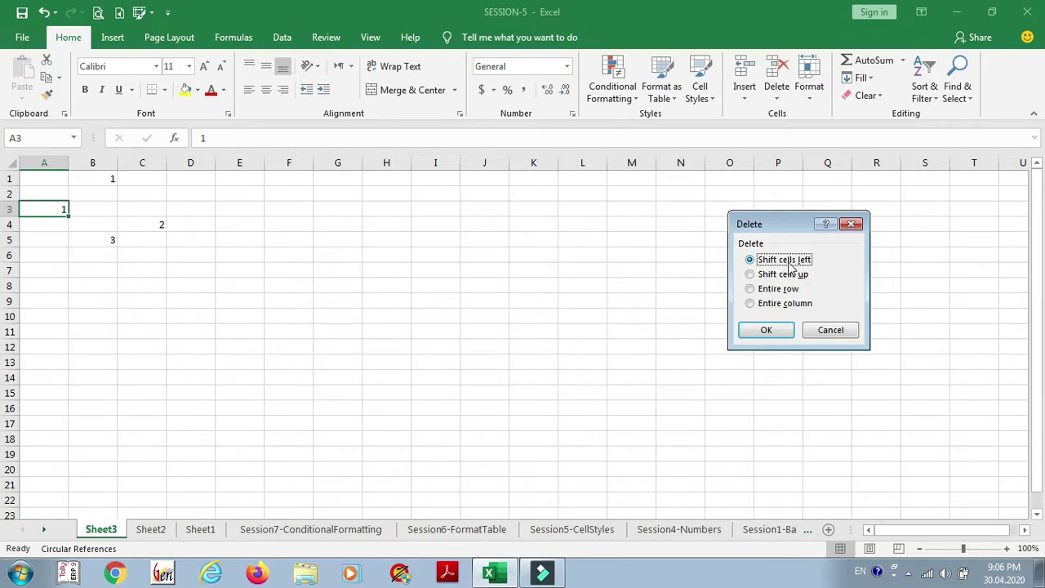
left_click(807, 276)
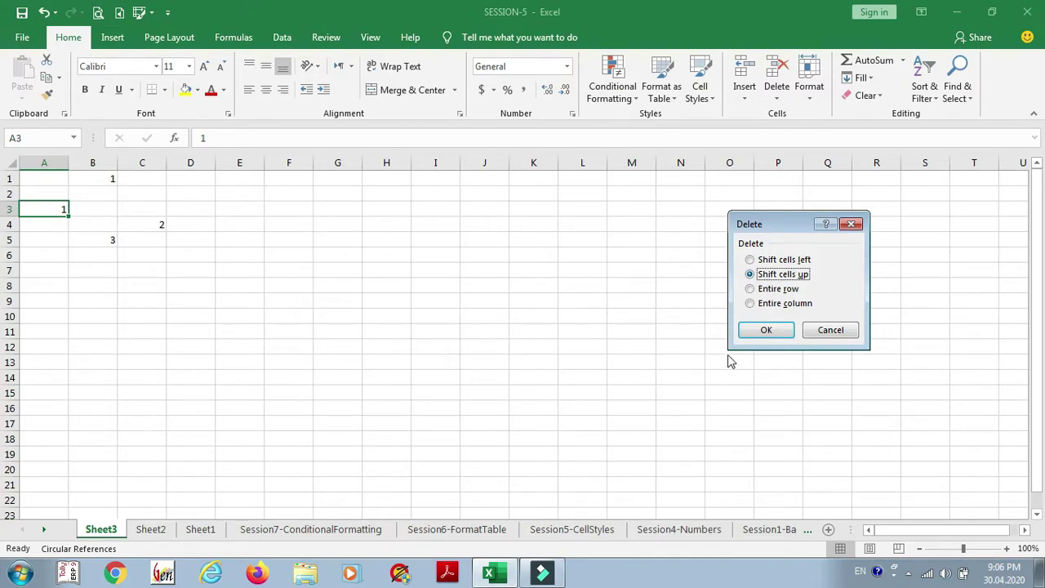
left_click(764, 331)
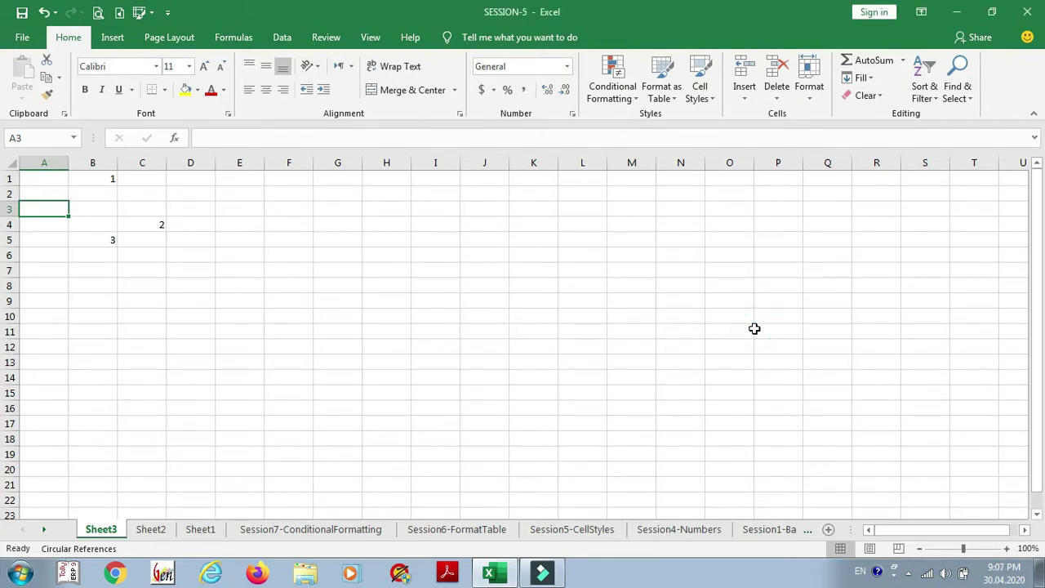
left_click(776, 90)
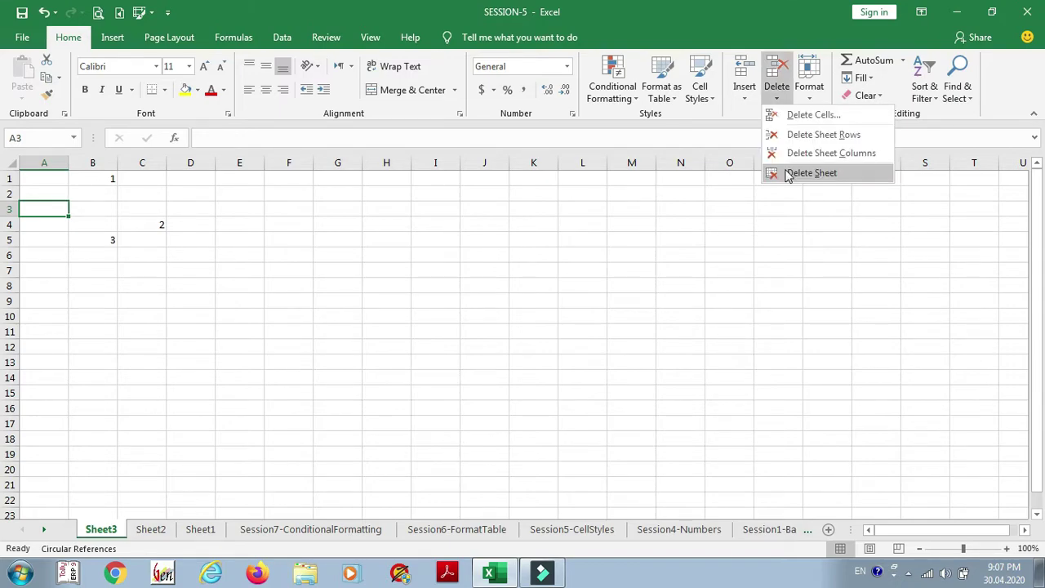
Delete Sheet3 via Delete Sheet and confirm the permanent deletion.
left_click(811, 173)
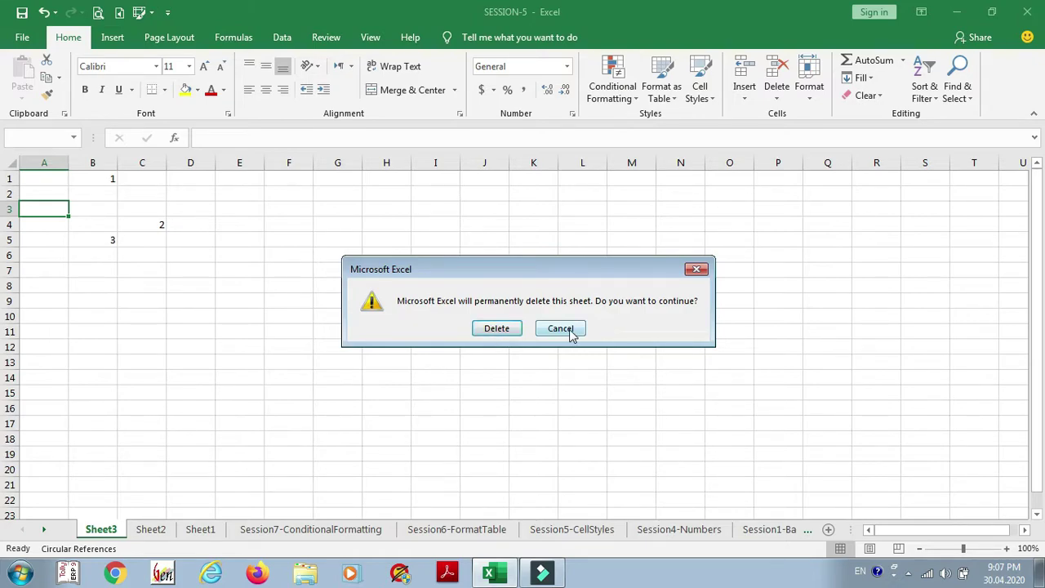
left_click(495, 328)
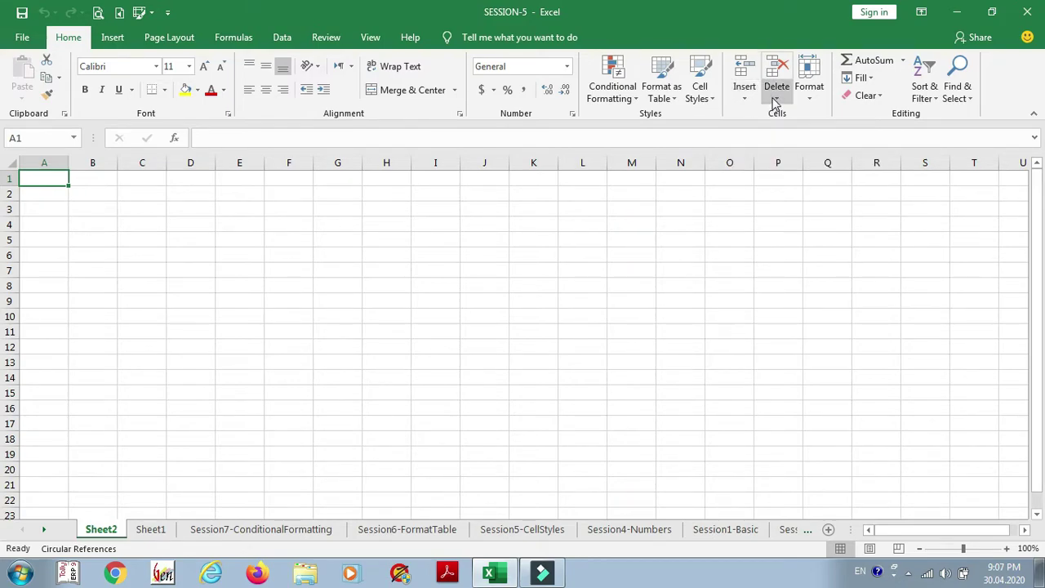
Open the Format menu in the Home tab's Cells group.
left_click(810, 90)
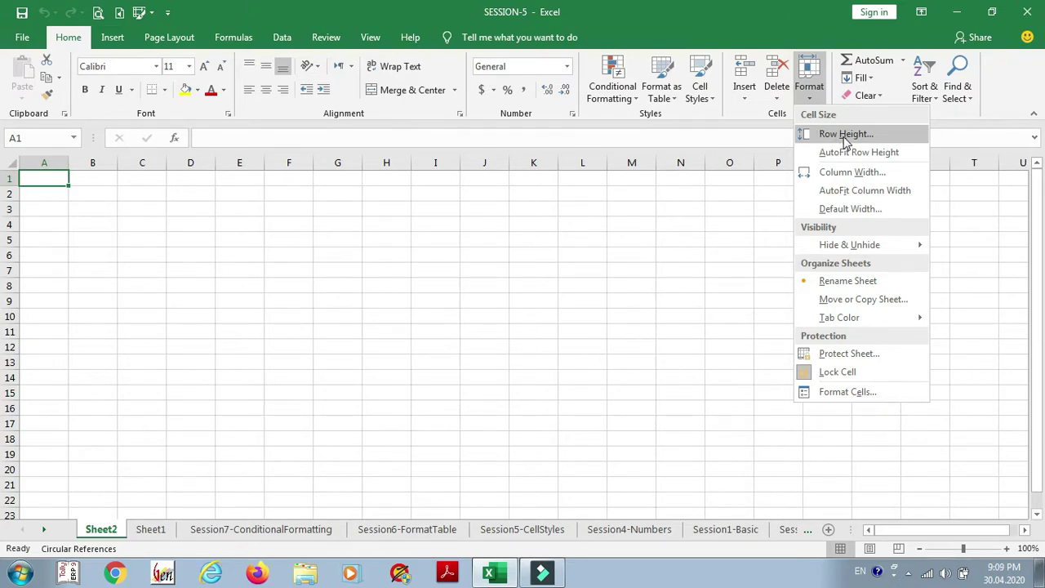
Set row 1's height to 25 points through Format > Row Height, applying 25 twice.
left_click(846, 139)
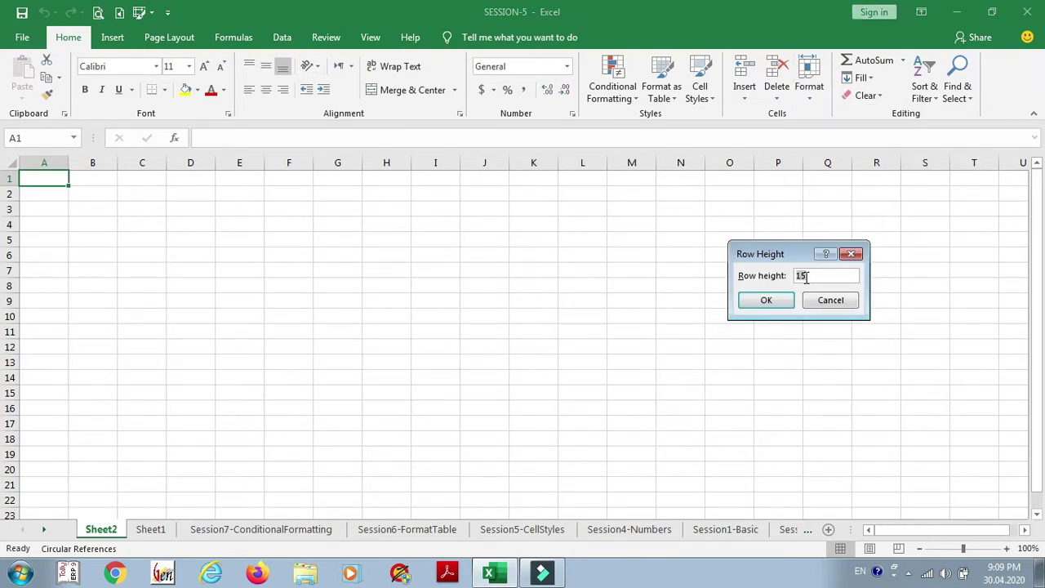
type("2")
type("5")
key("Return")
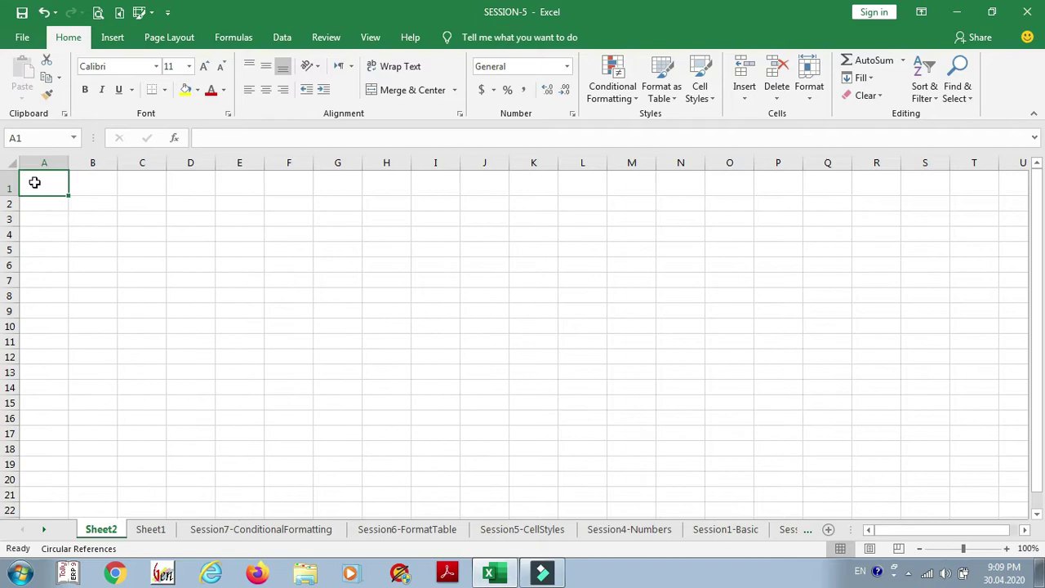
left_click(10, 197)
left_click(808, 91)
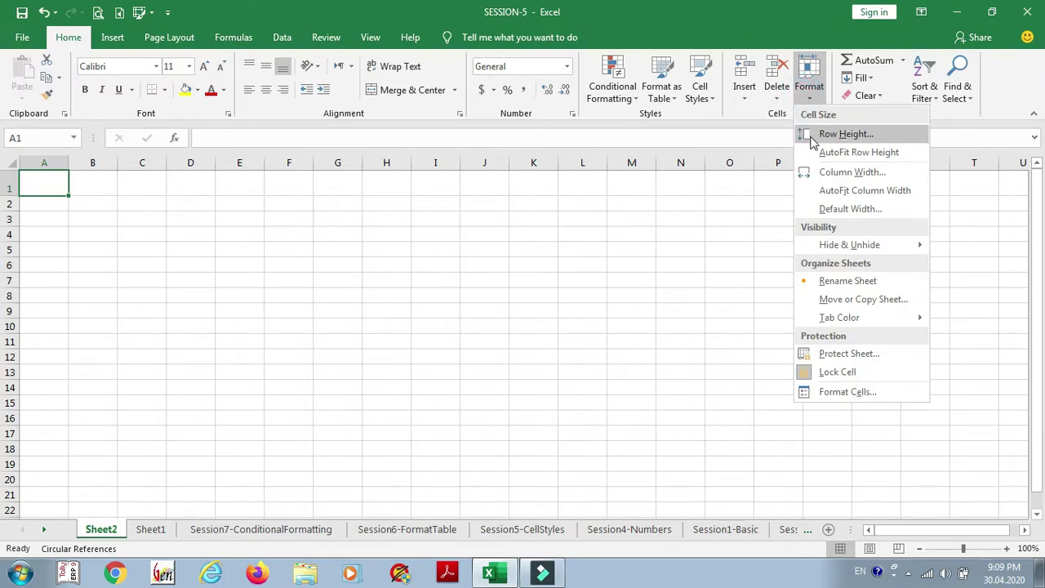
left_click(845, 134)
type("25")
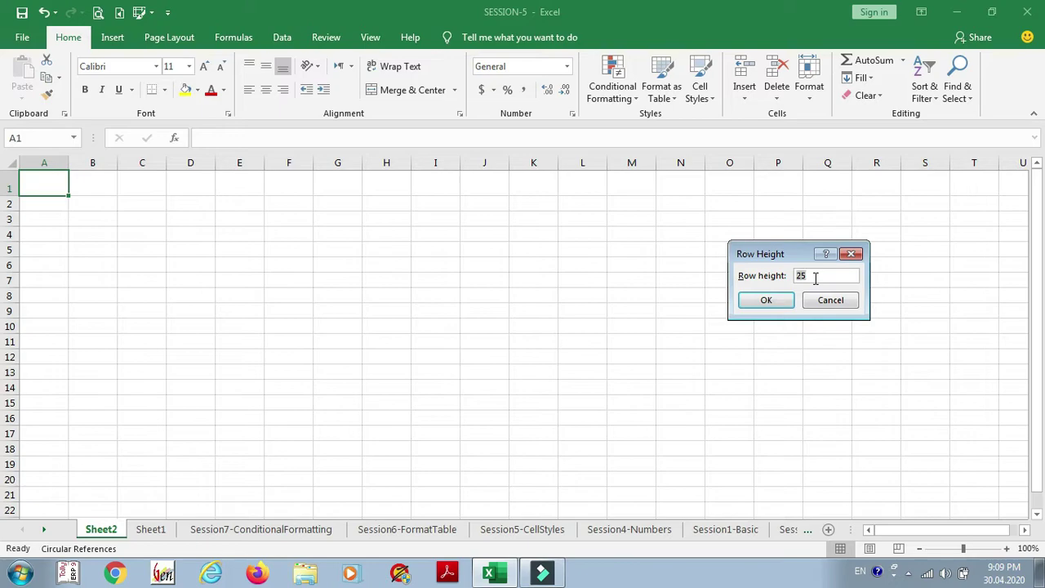
key("Return")
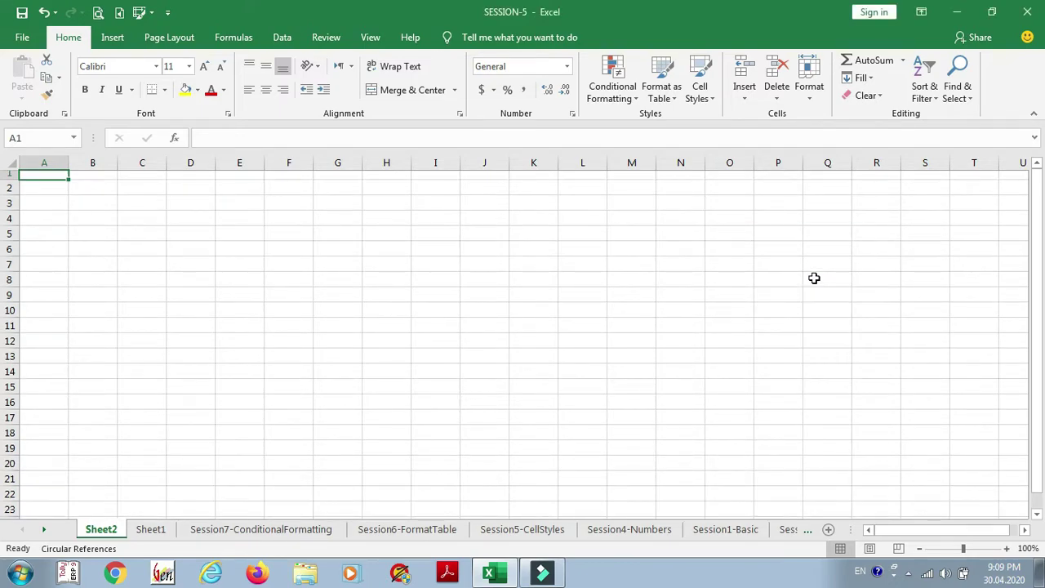
scroll(815, 279, "up", 1)
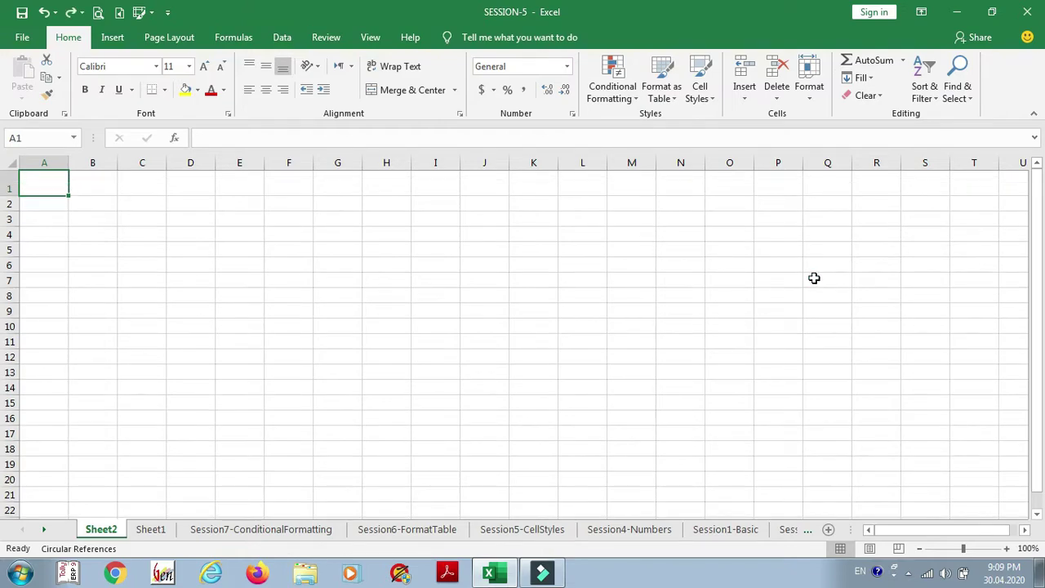
Enter 1, 11, 11 and 1 into cells A1:A4.
type("1 ")
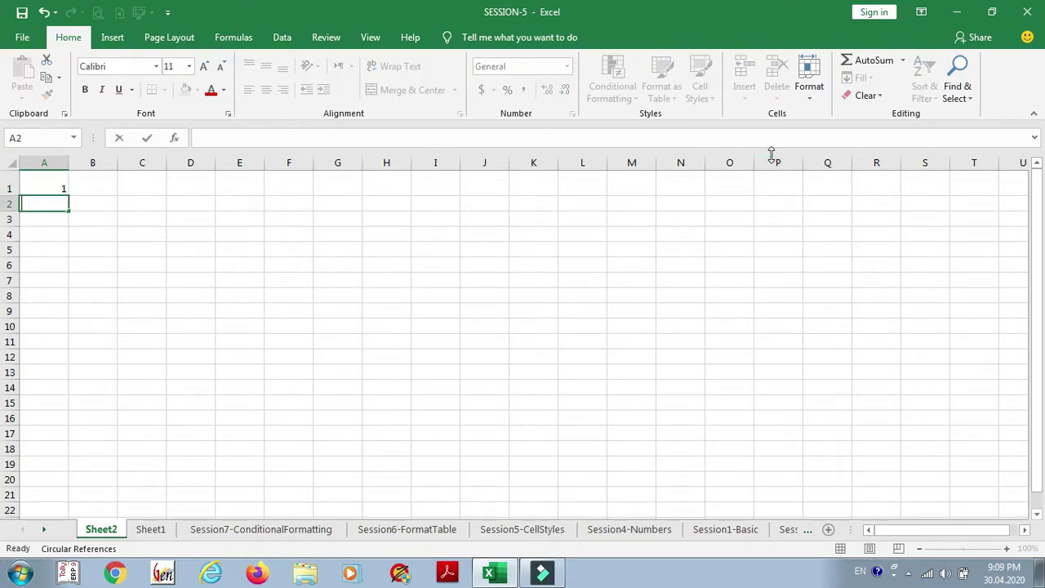
type("11 11 1")
key("Return")
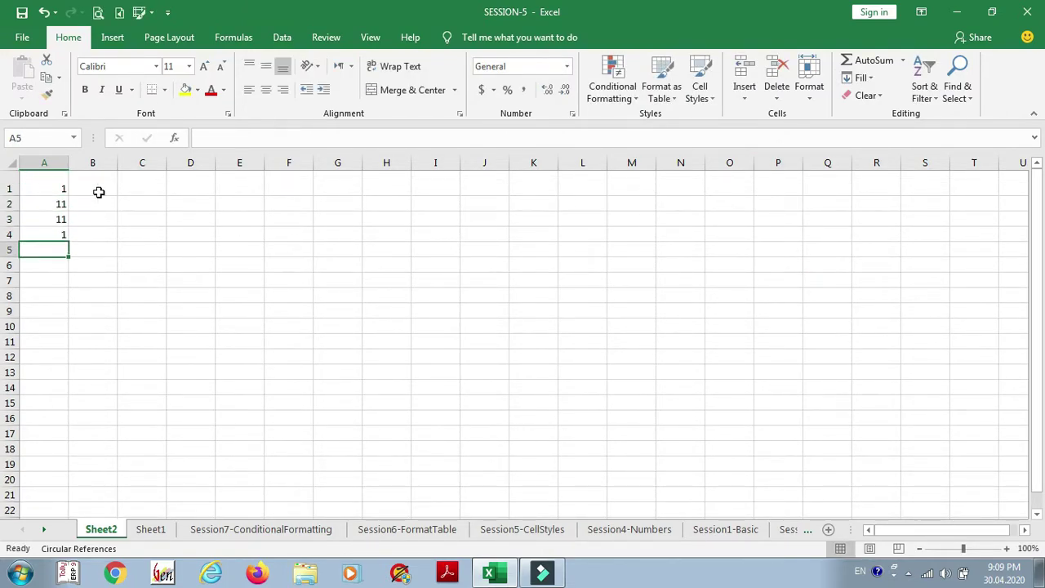
left_click(44, 184)
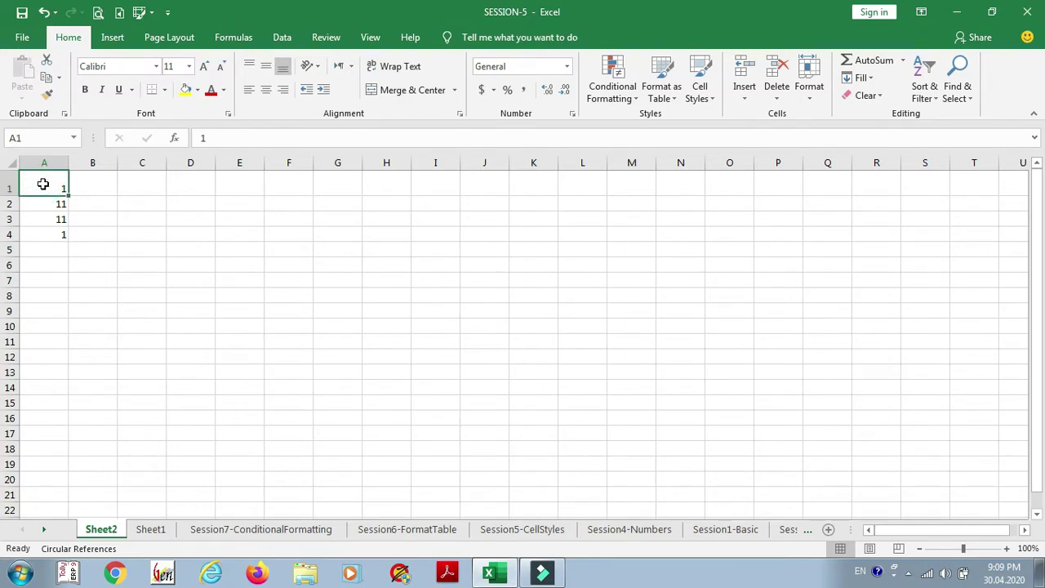
AutoFit row 1 back to its standard height.
left_click(810, 92)
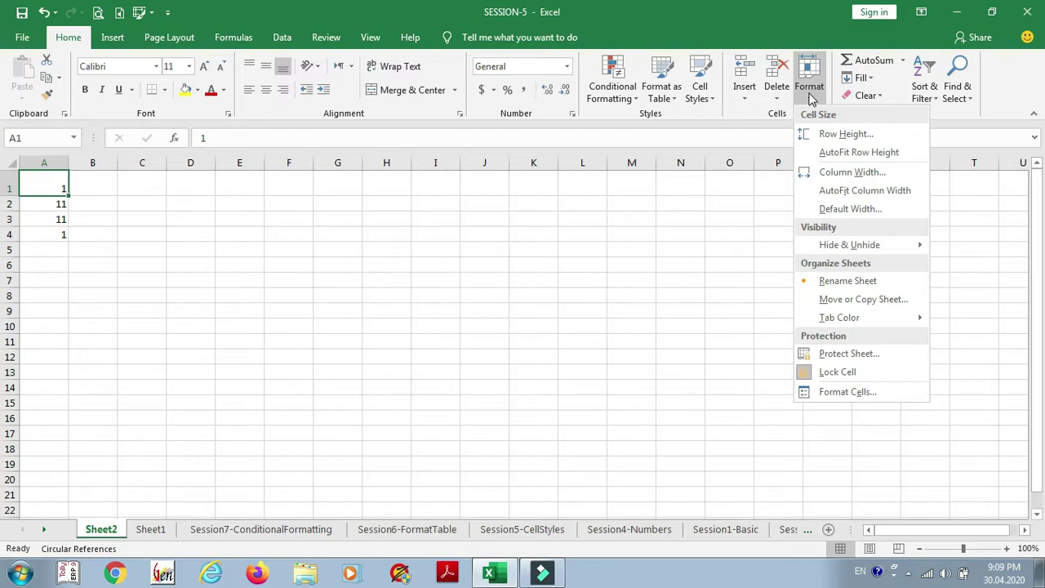
left_click(819, 153)
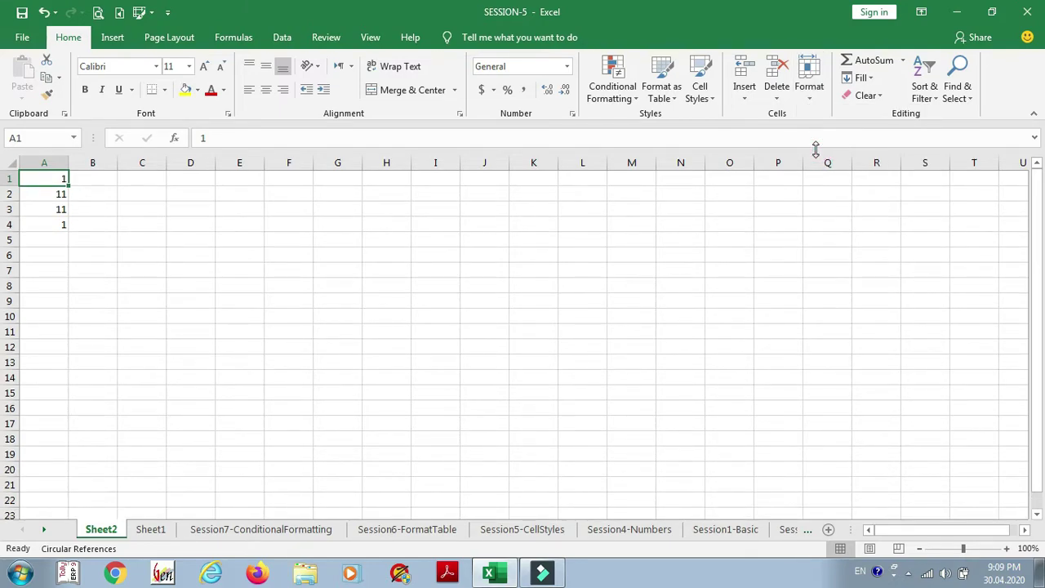
left_click(814, 93)
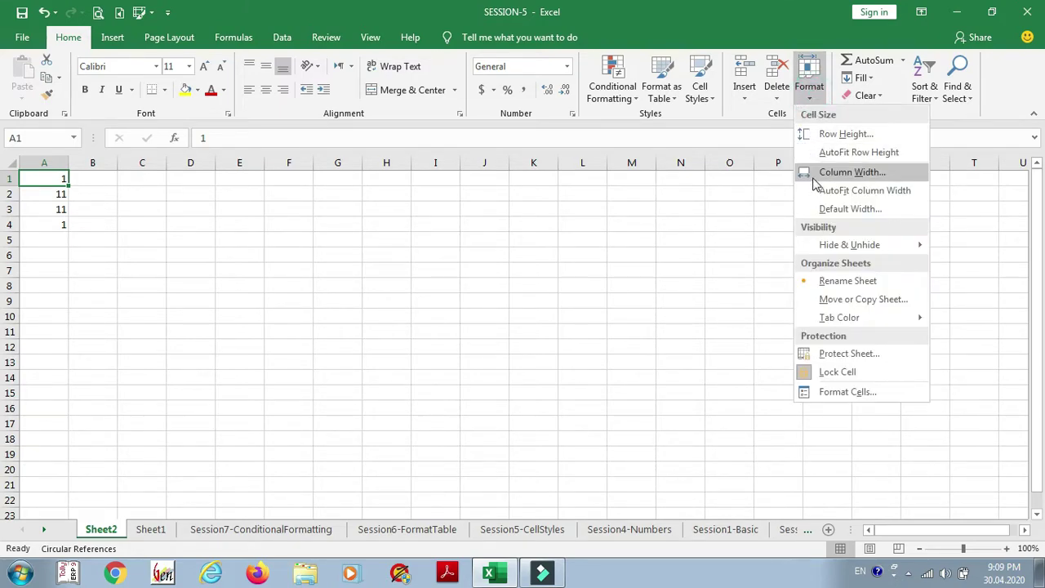
left_click(734, 207)
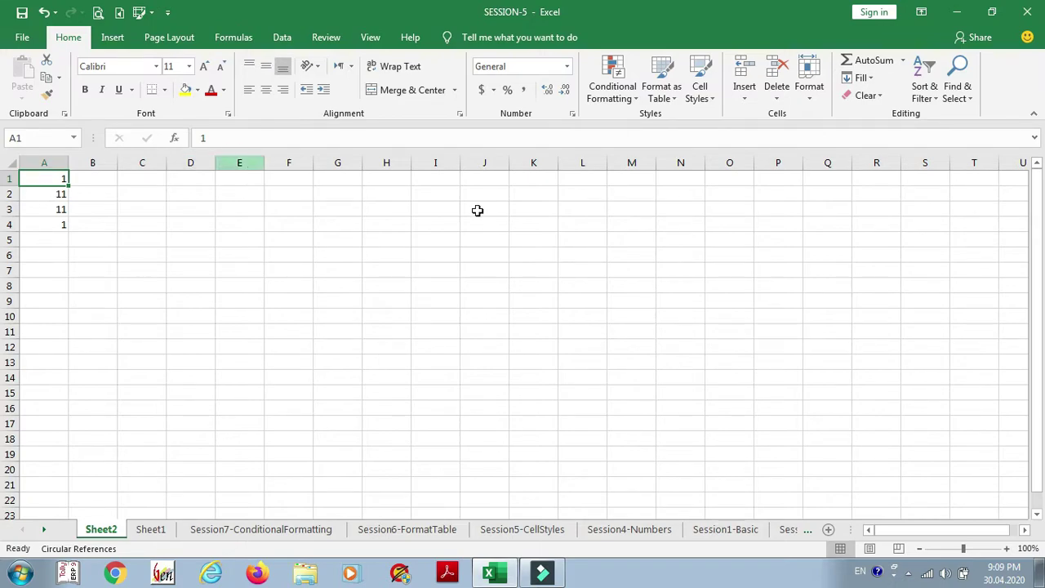
Set column A's width to 15.
left_click(809, 94)
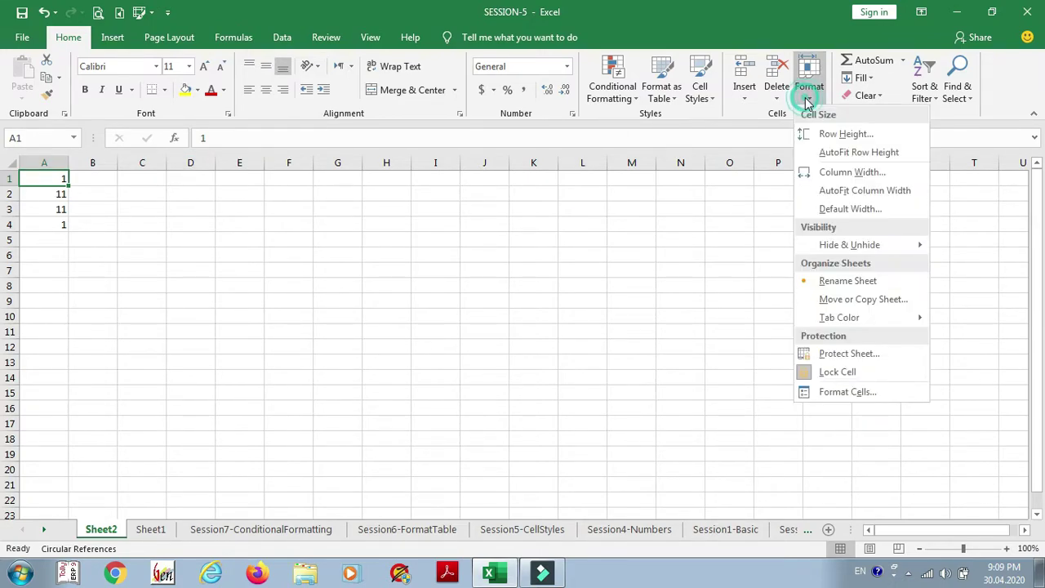
left_click(821, 174)
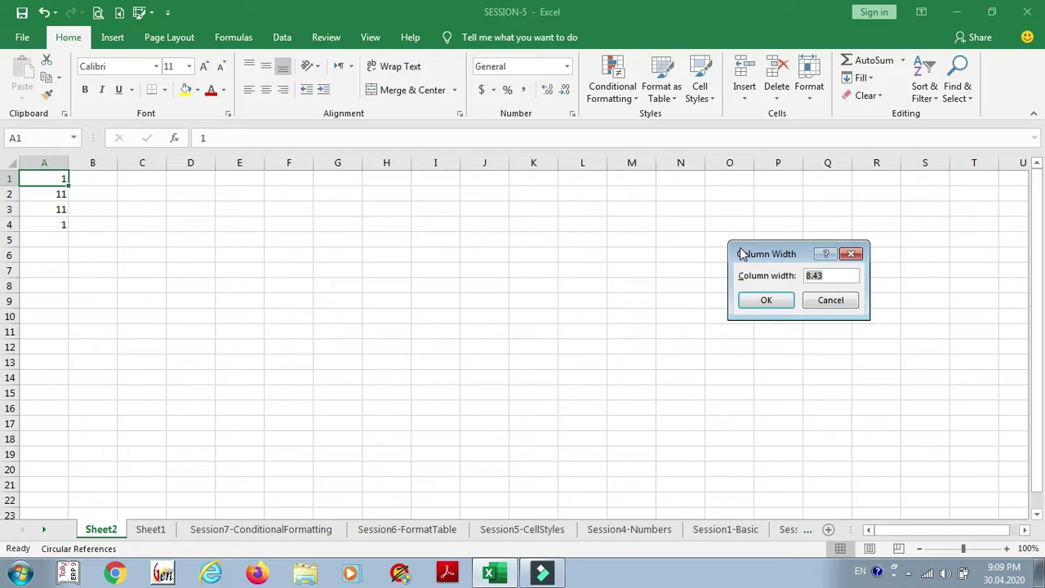
type("15")
key("Return")
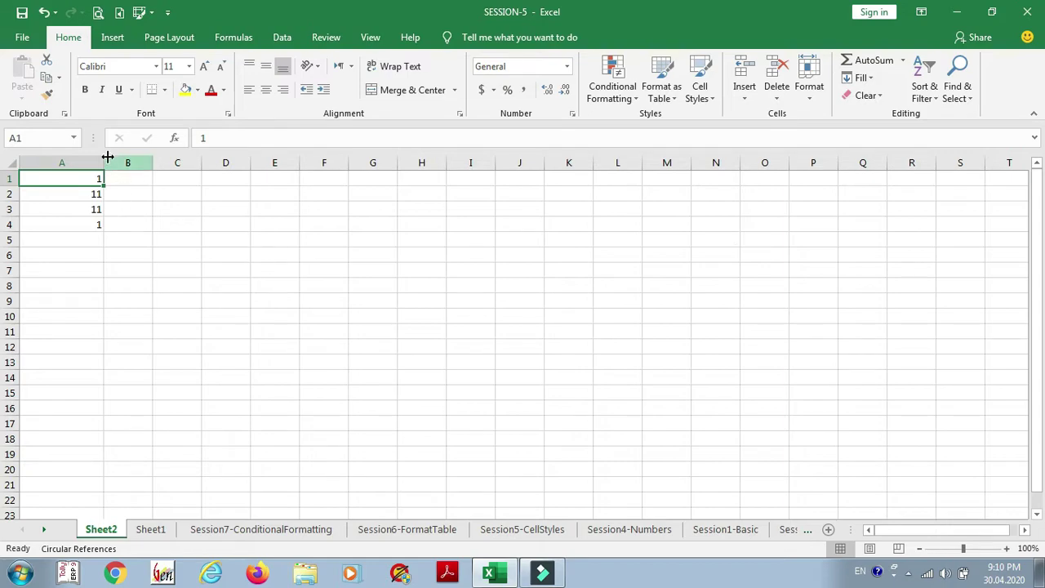
left_click(809, 82)
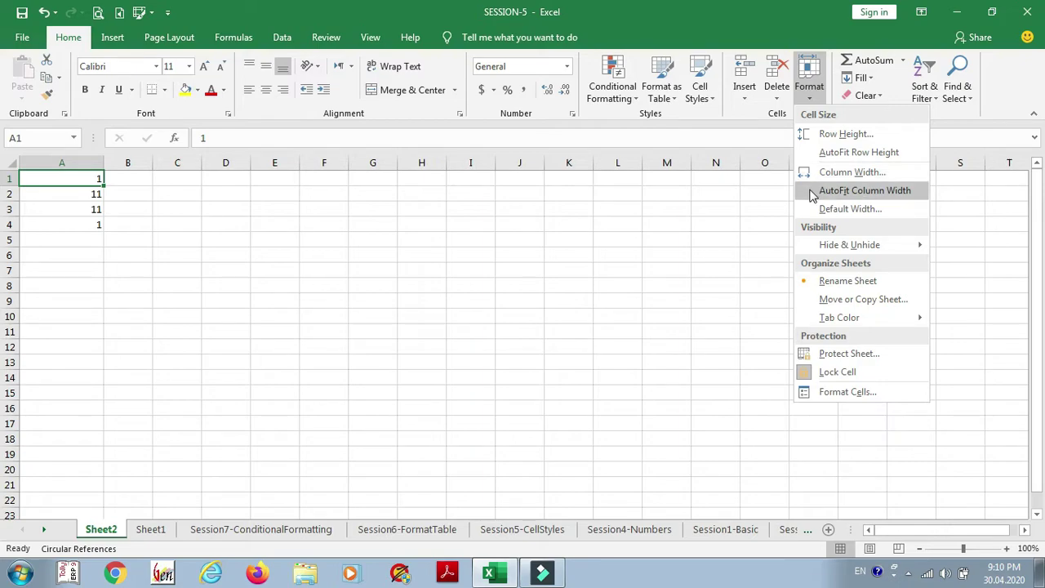
AutoFit column A to the selected A1:A4 values 1, 11, 11, 1.
left_click(813, 196)
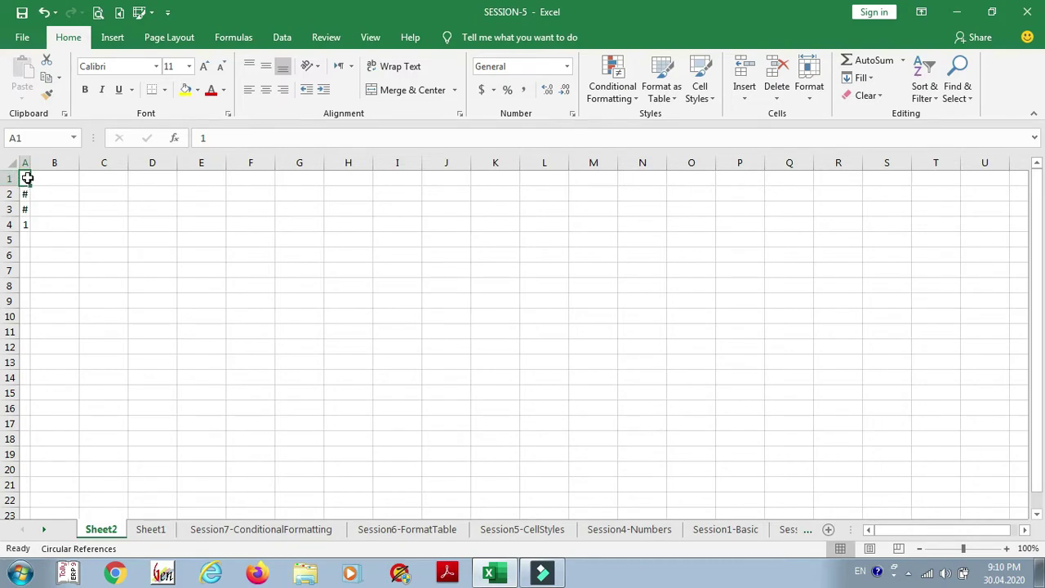
left_click(24, 195)
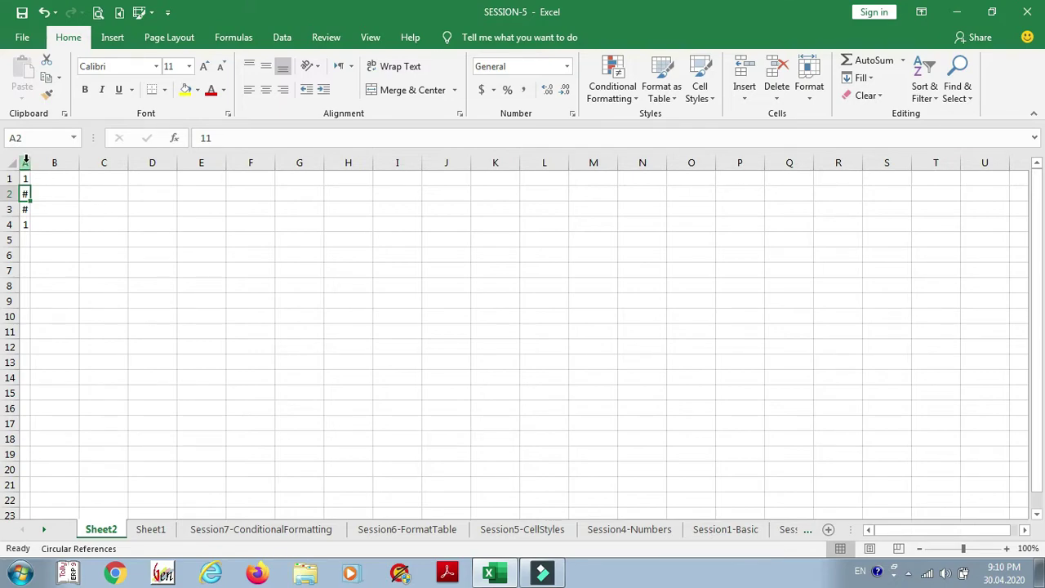
left_click_drag(25, 178, 25, 225)
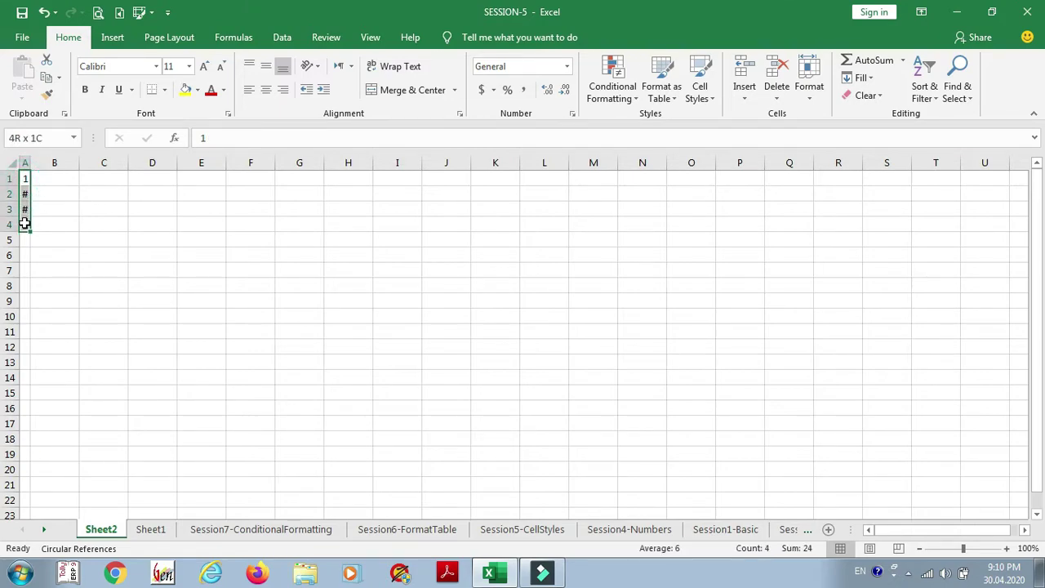
left_click(809, 90)
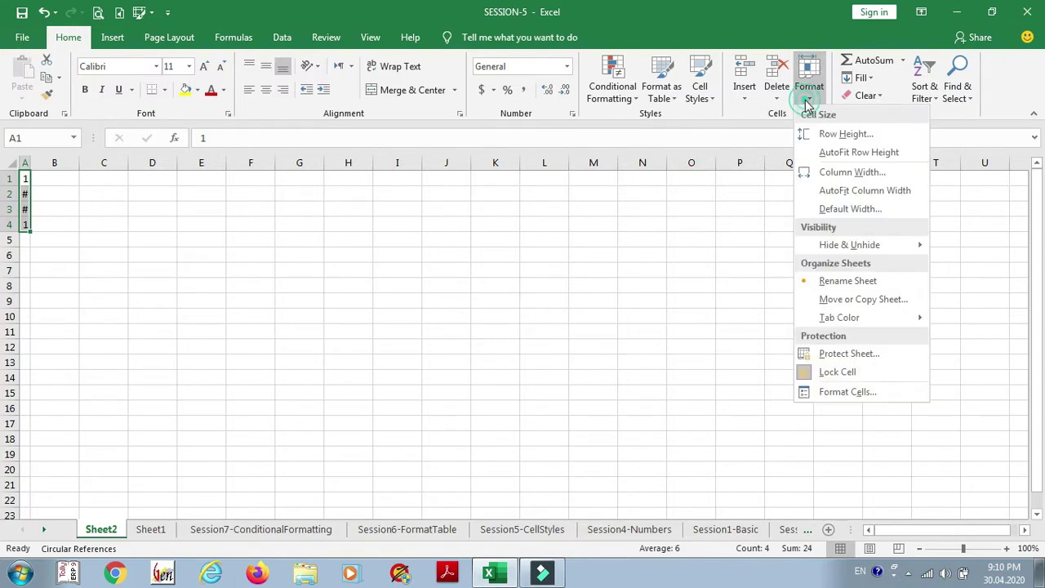
left_click(819, 193)
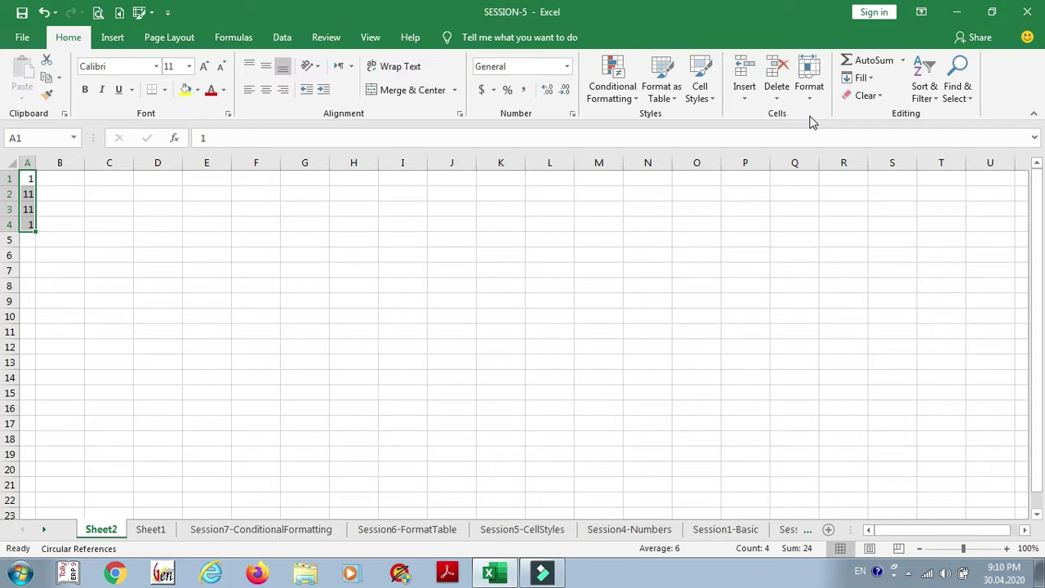
left_click(810, 88)
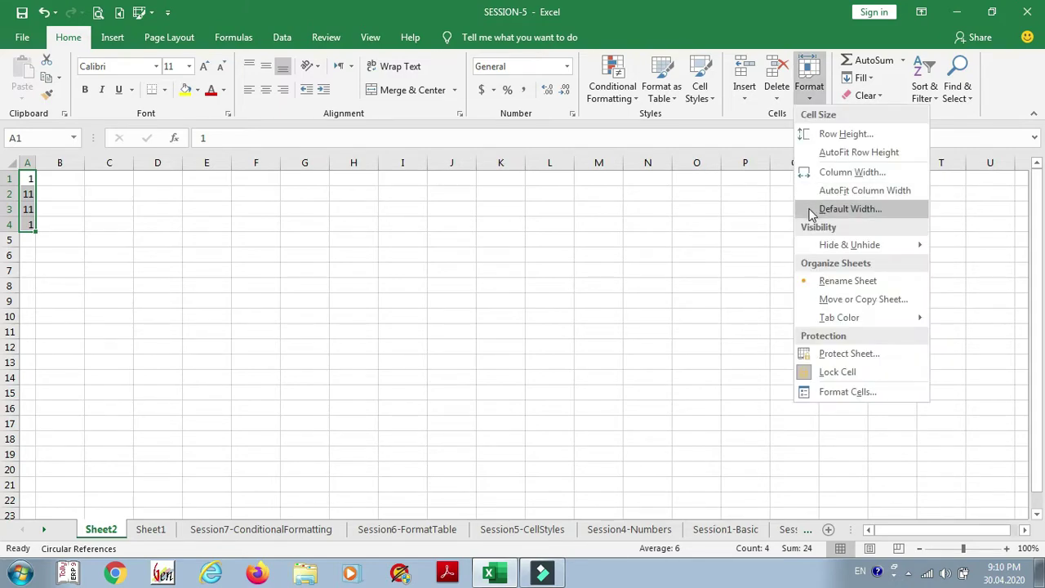
left_click(812, 211)
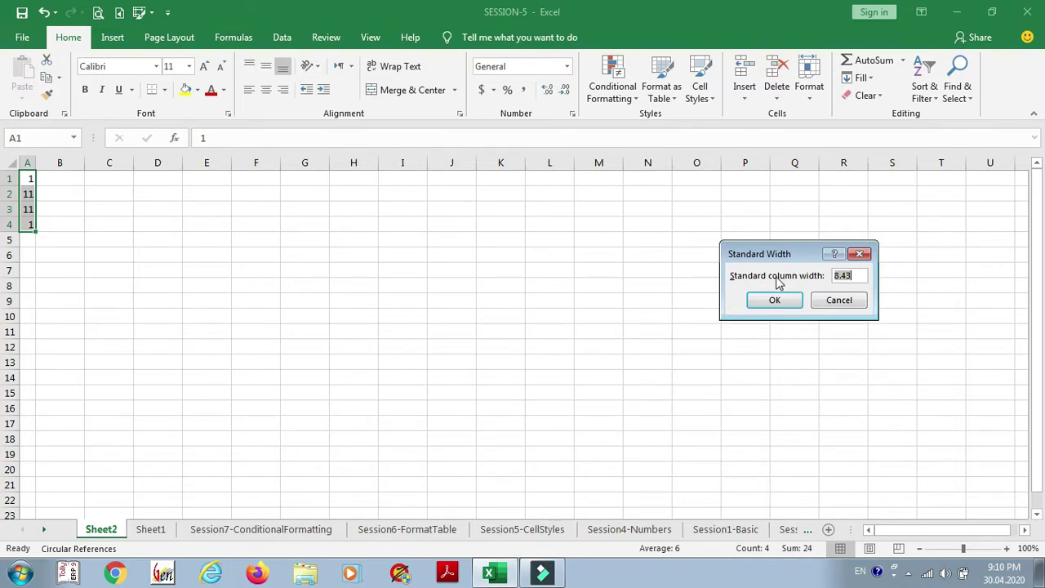
left_click(862, 259)
left_click(771, 162)
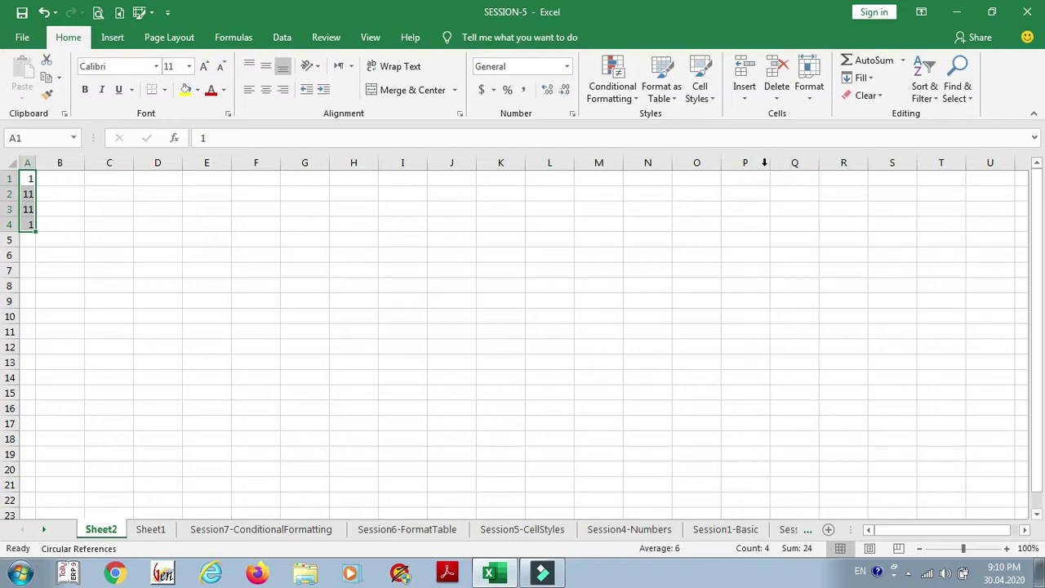
left_click(721, 163)
left_click(672, 164)
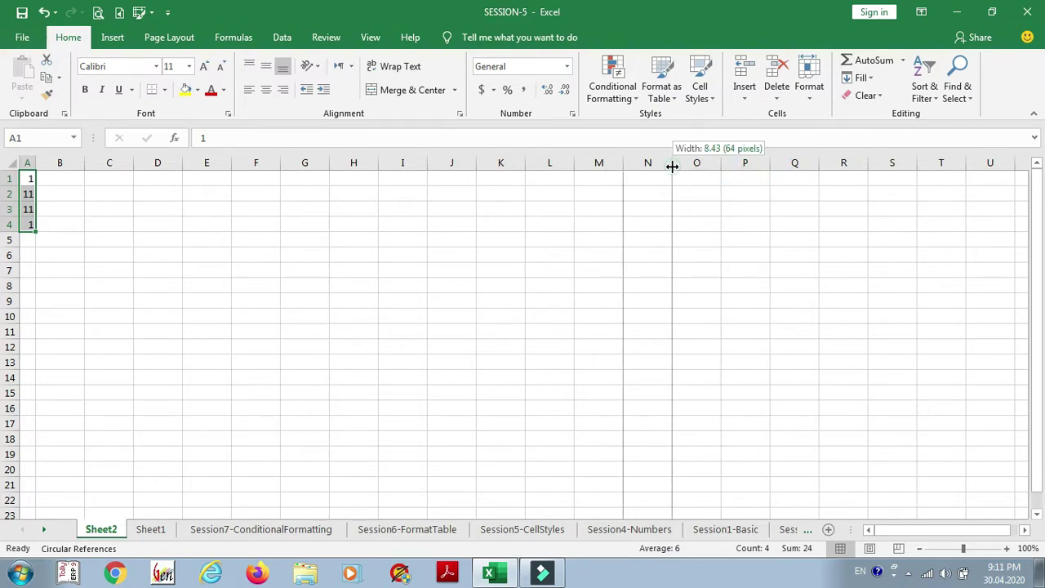
left_click(812, 100)
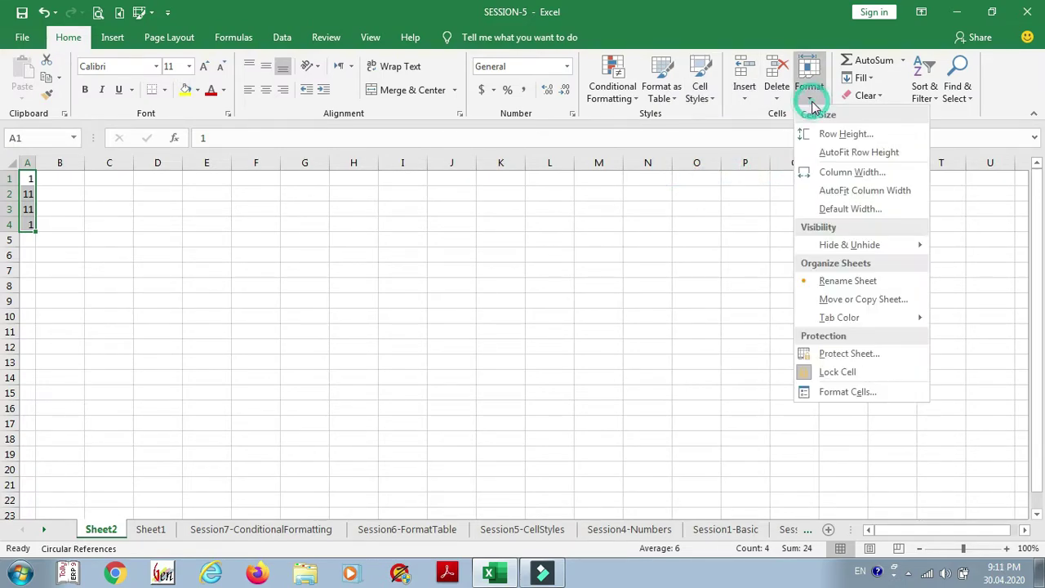
left_click(814, 211)
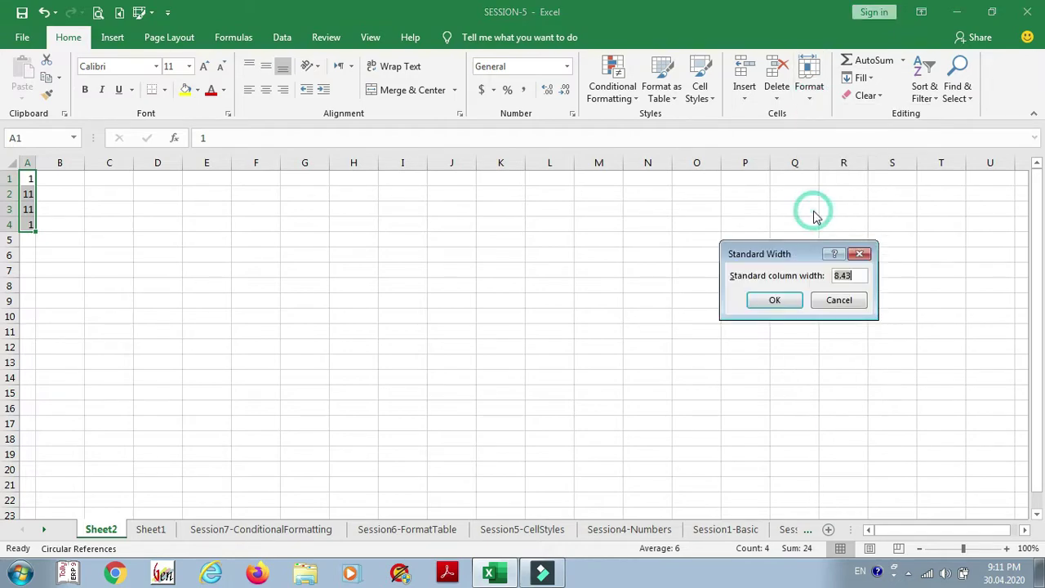
type("15")
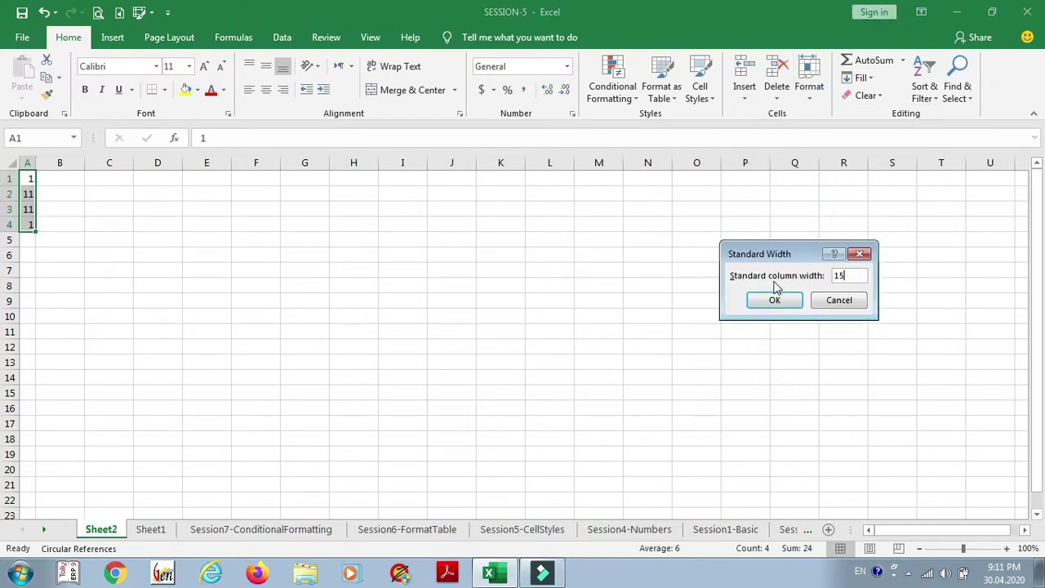
left_click(775, 298)
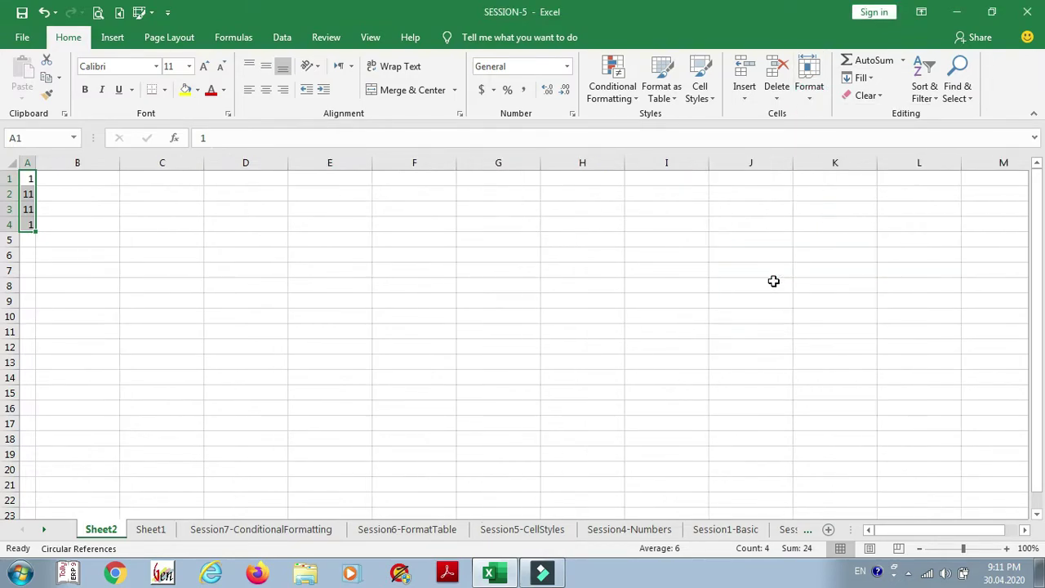
left_click(624, 159)
left_click(539, 164)
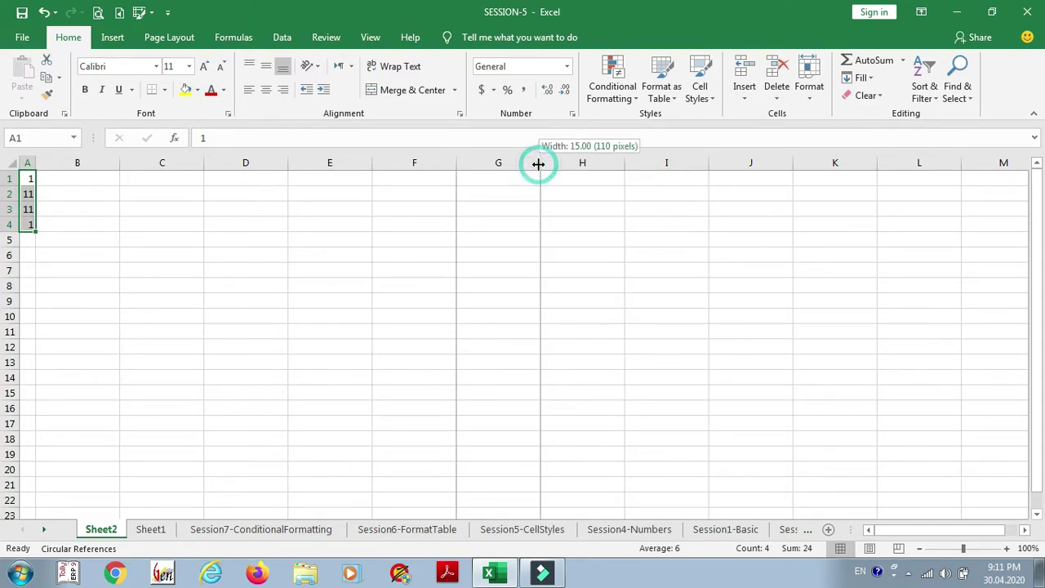
left_click(456, 163)
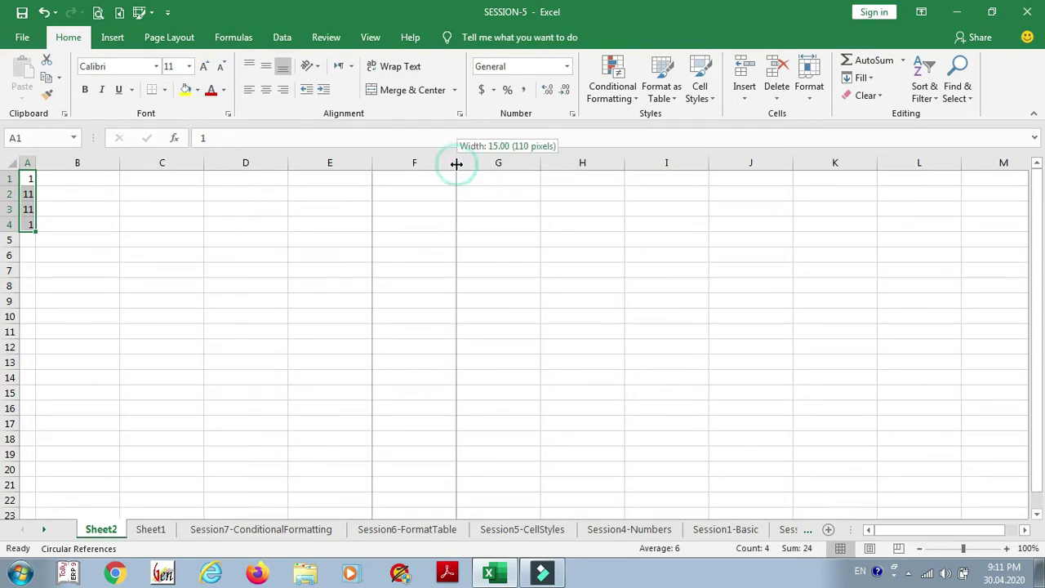
left_click(371, 164)
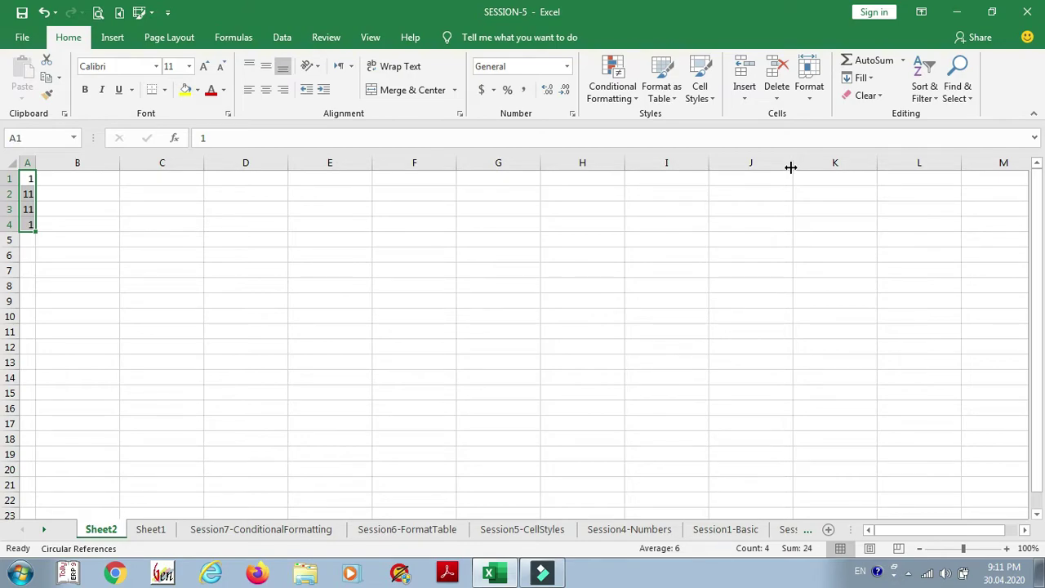
left_click(793, 167)
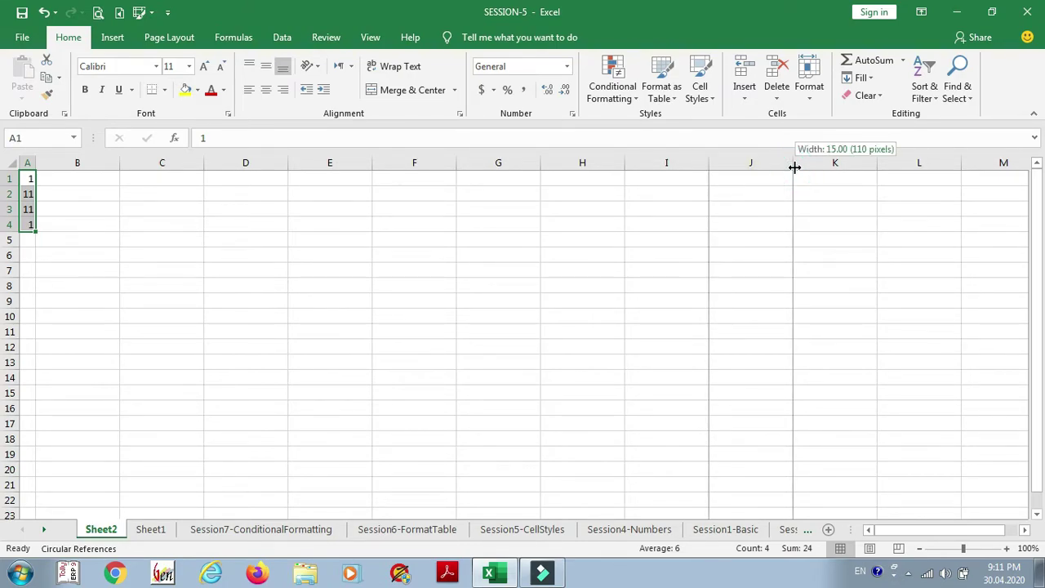
left_click(809, 78)
mouse_move(849, 245)
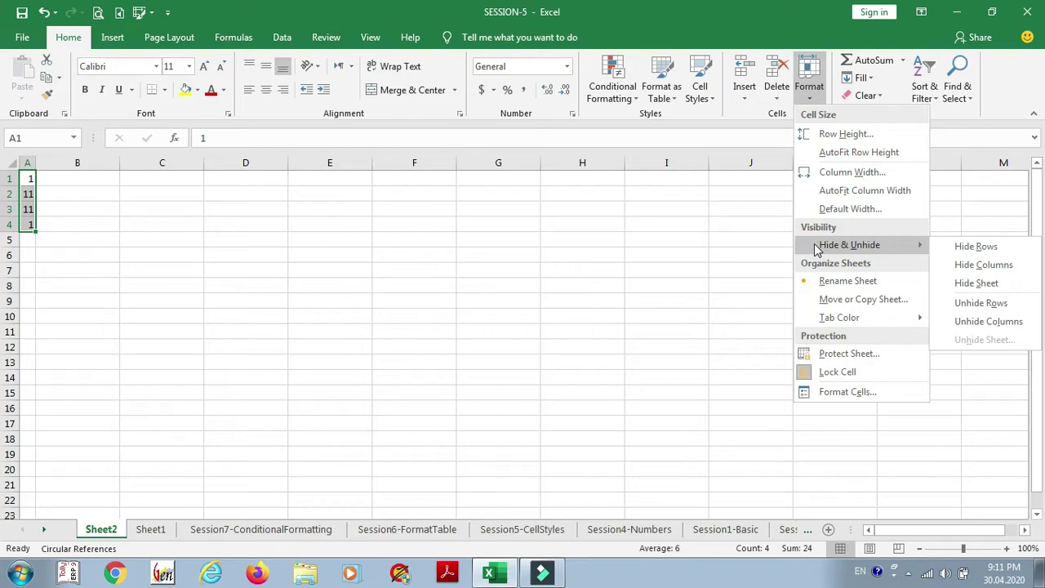
Hide rows 1–4 with Format > Hide & Unhide > Hide Rows.
left_click(650, 236)
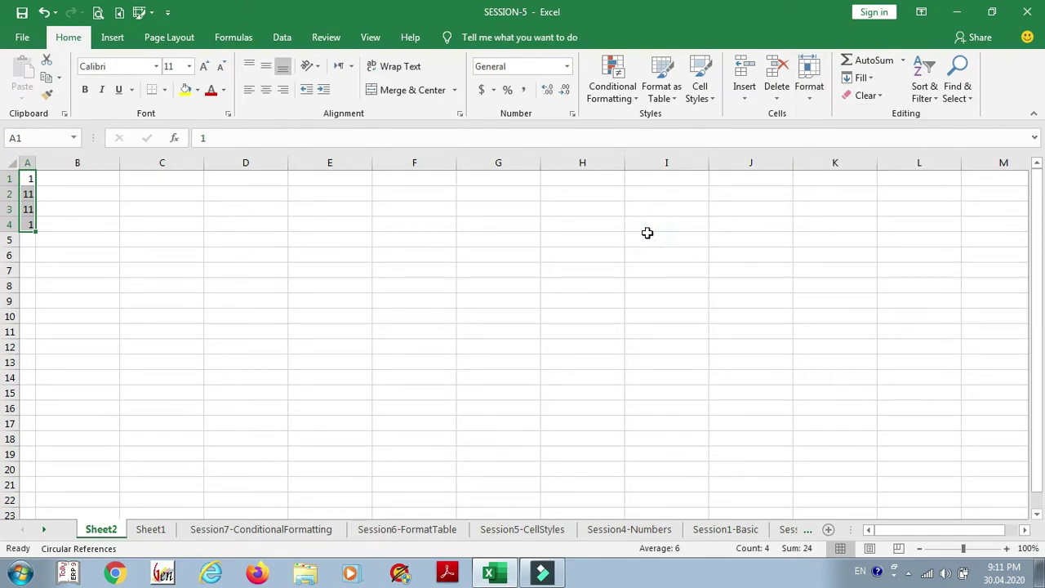
left_click(810, 81)
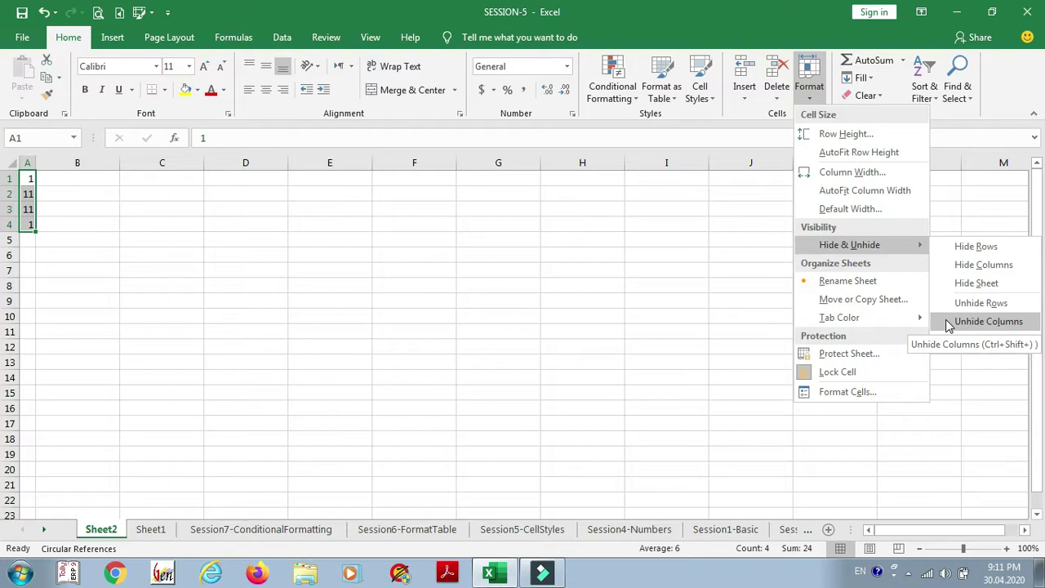
left_click(950, 246)
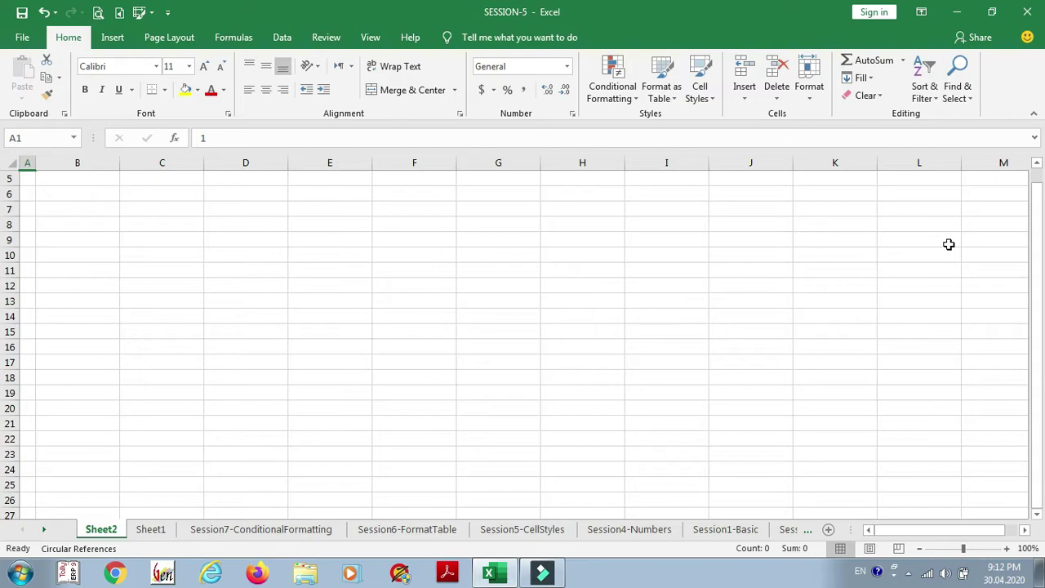
Select the whole sheet, unhide rows 1–4, and return to cell A1.
key("Down")
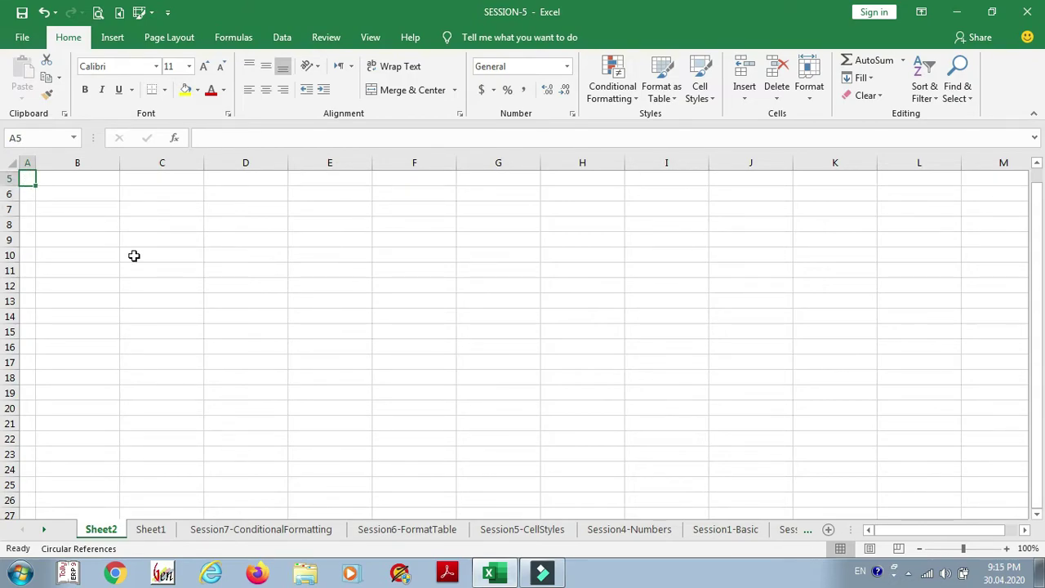
left_click_drag(1040, 266, 1039, 237)
left_click(14, 163)
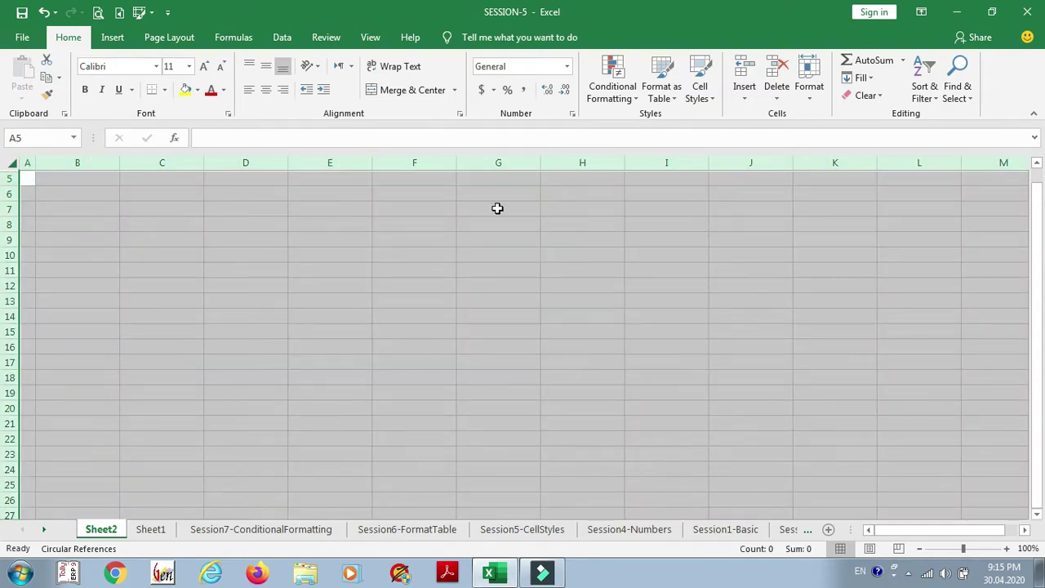
left_click(811, 96)
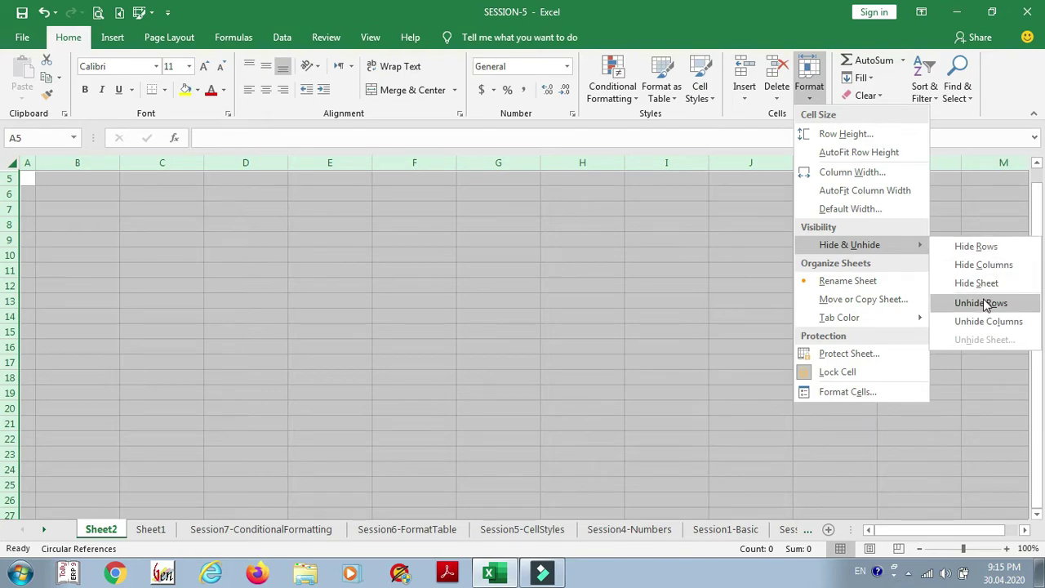
left_click(985, 302)
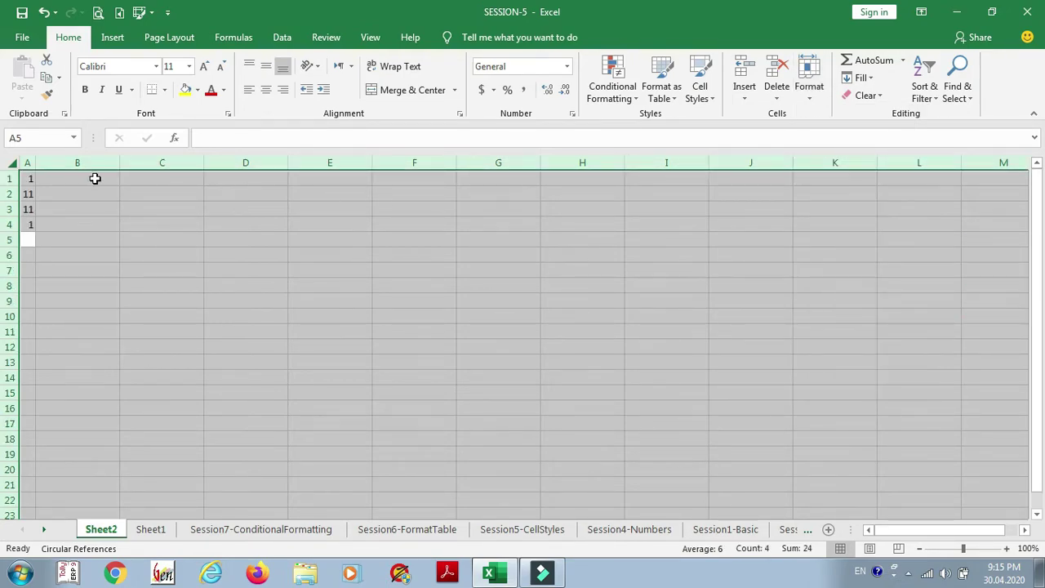
left_click(27, 177)
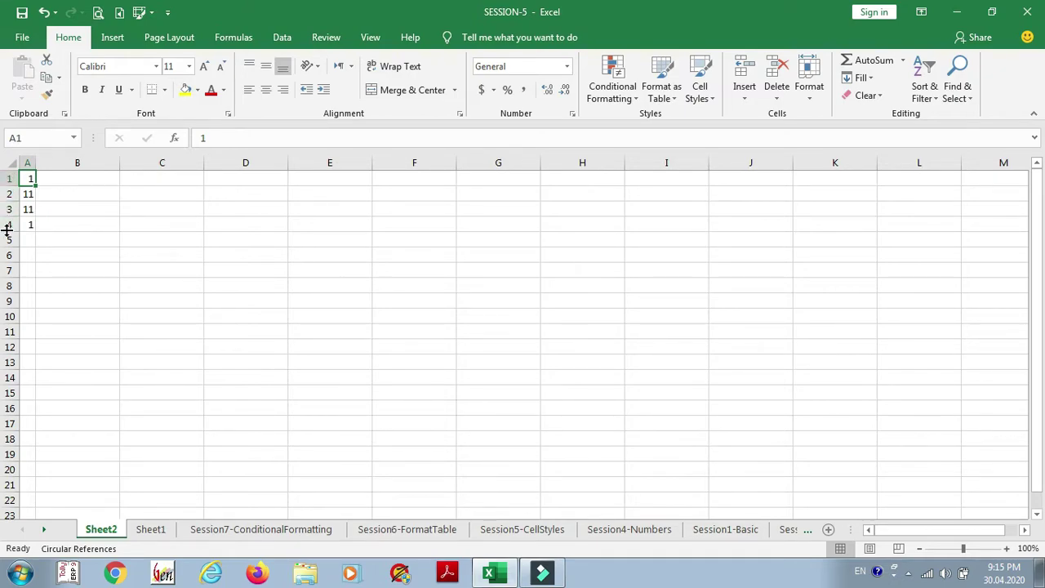
Hide row 2 holding 11, leaving 1, 11, 1 visible in rows 1, 3, 4.
left_click(10, 193)
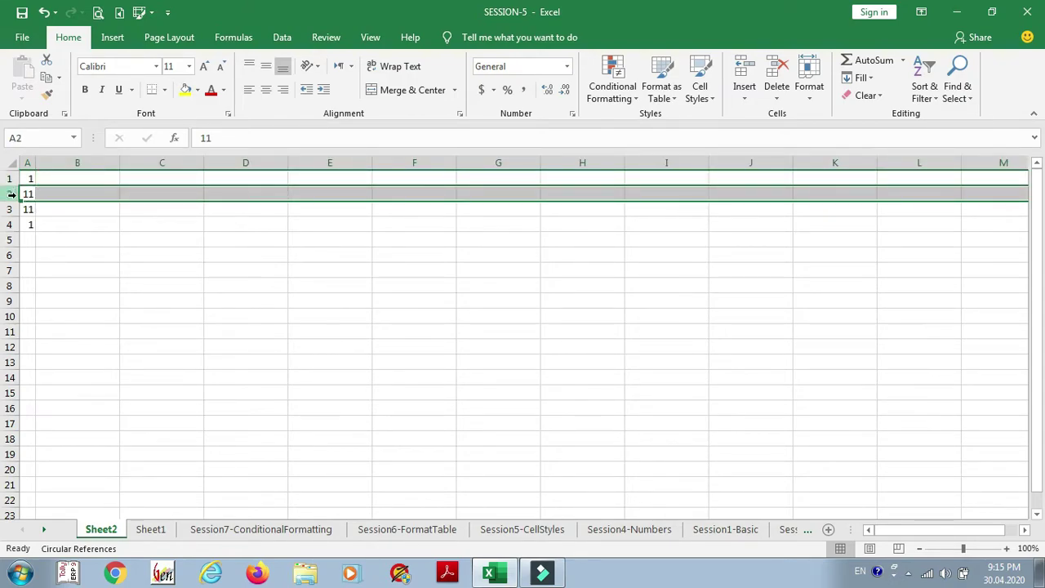
left_click(27, 194)
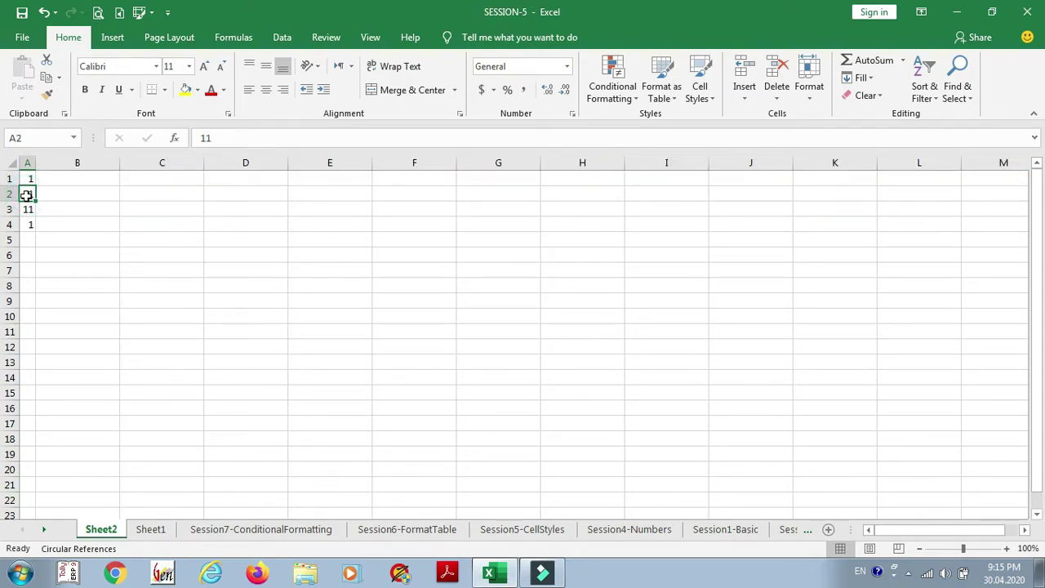
left_click(810, 90)
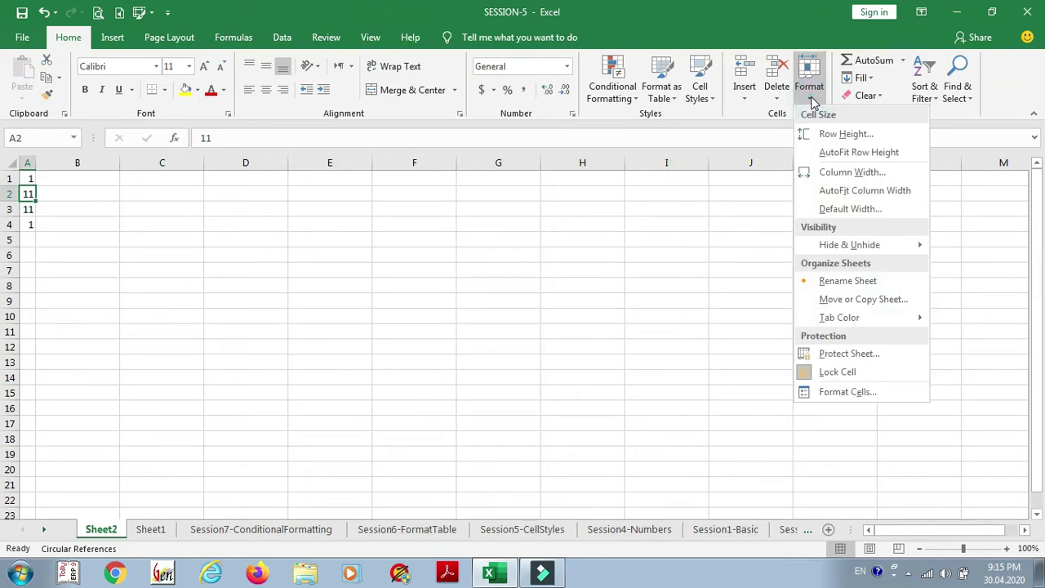
mouse_move(850, 245)
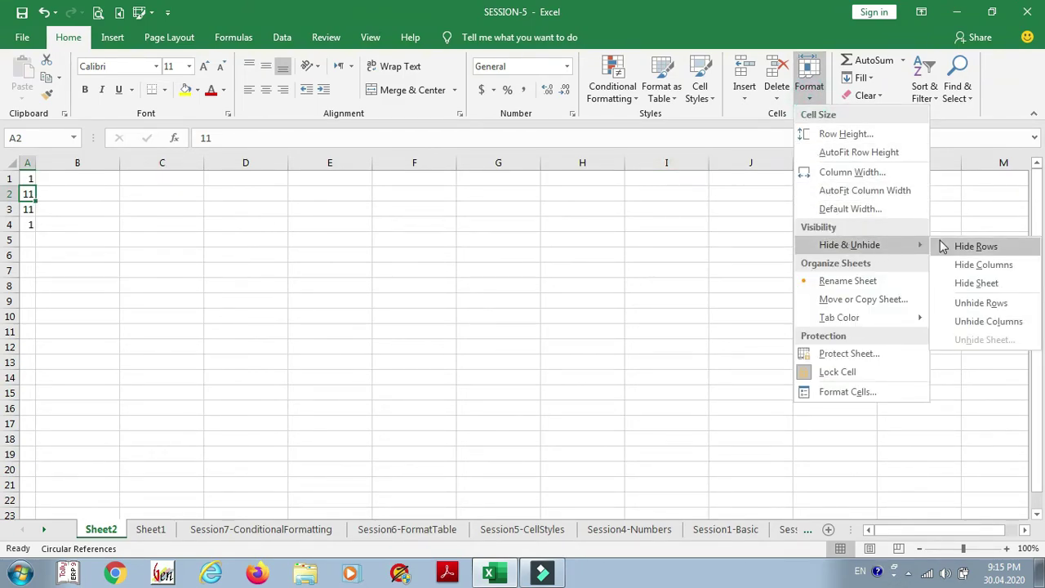
left_click(977, 246)
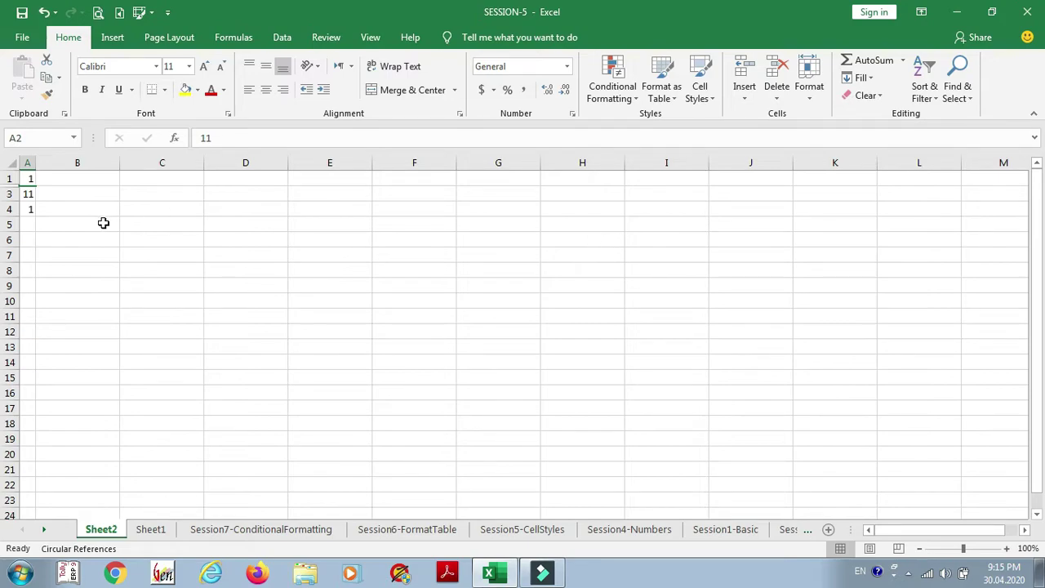
left_click(68, 196)
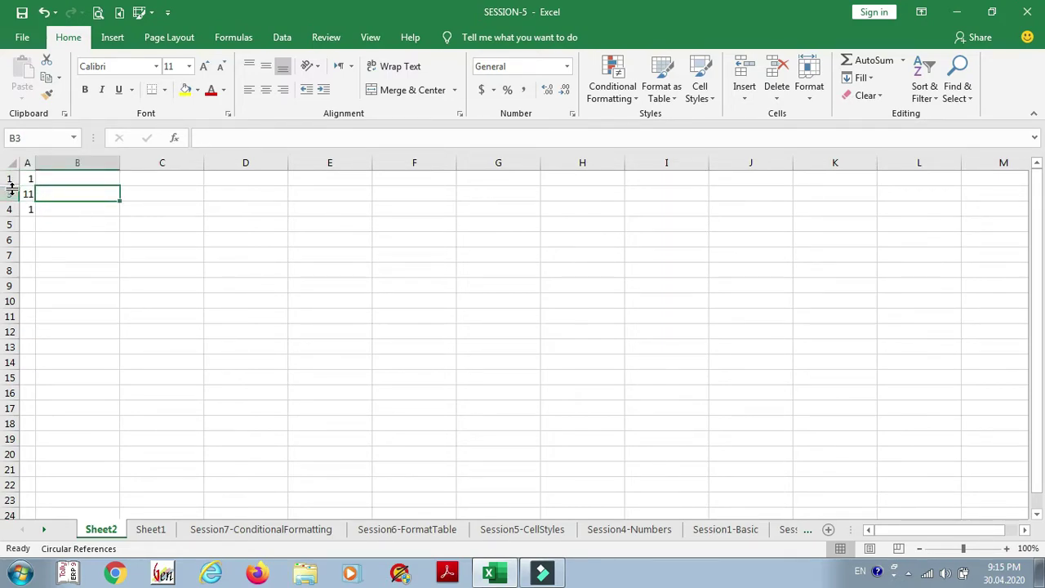
left_click(77, 211)
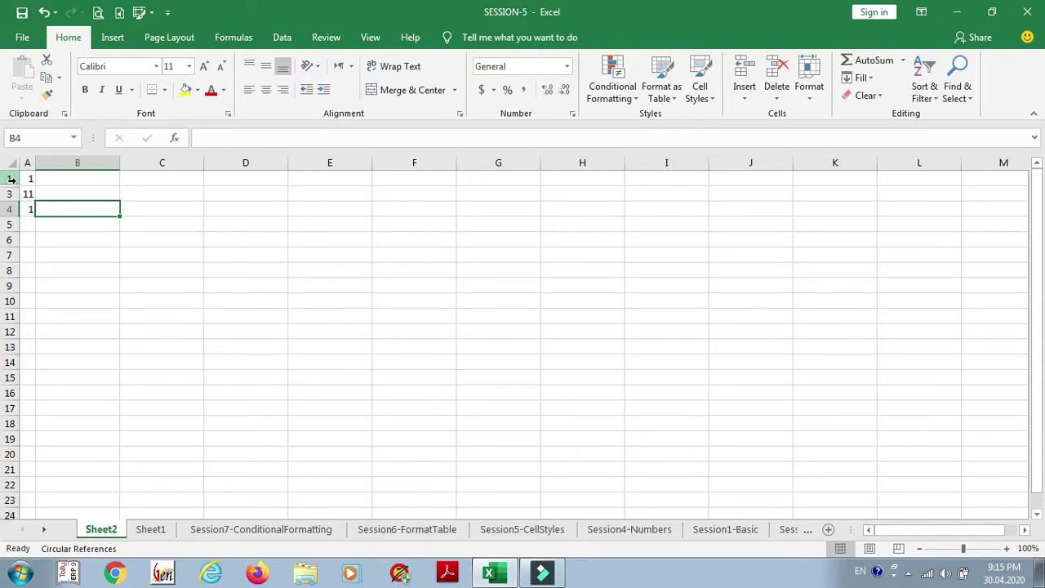
left_click_drag(11, 178, 9, 193)
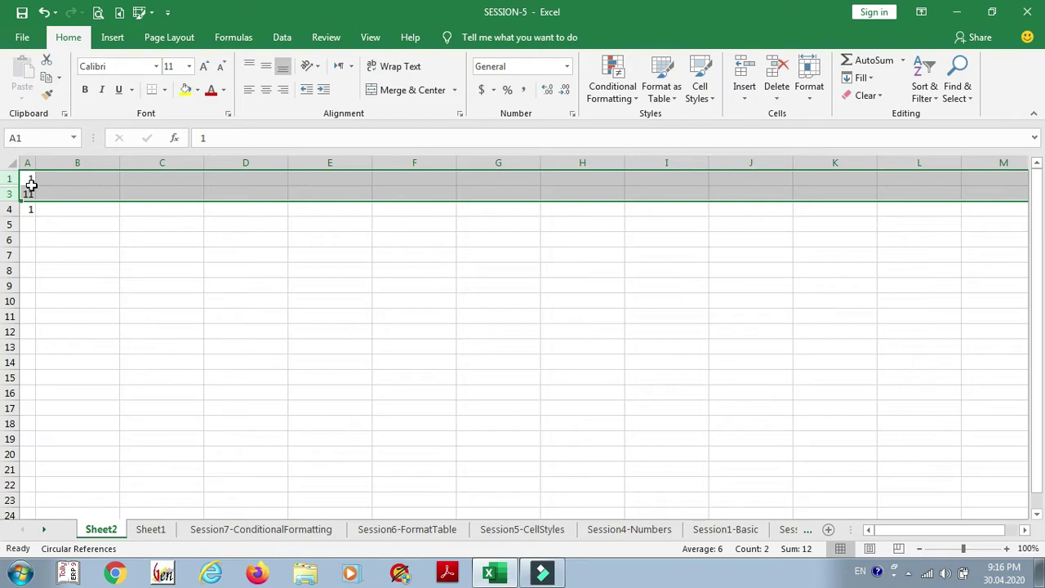
left_click(26, 179)
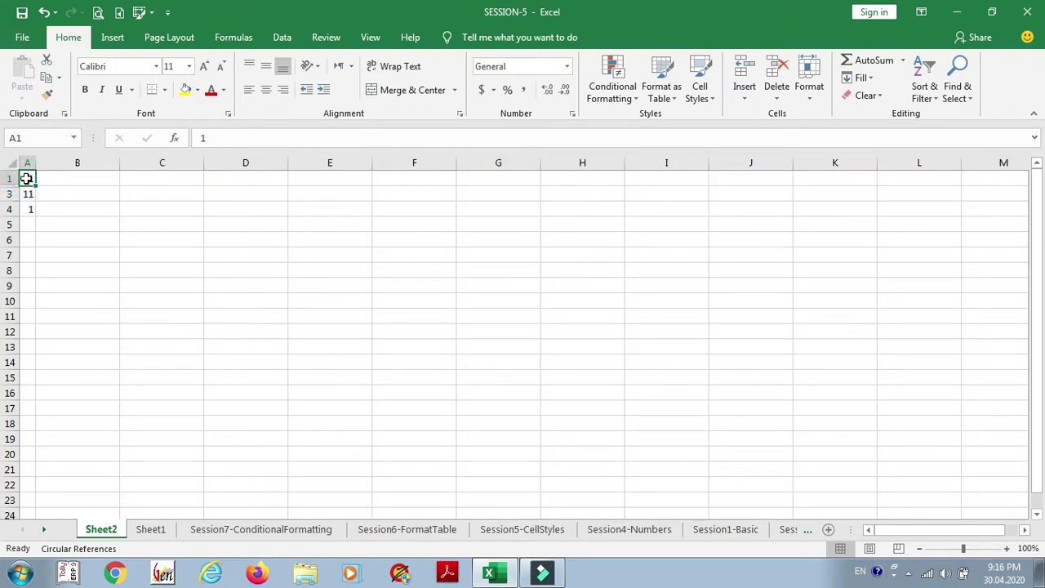
left_click_drag(26, 179, 26, 194)
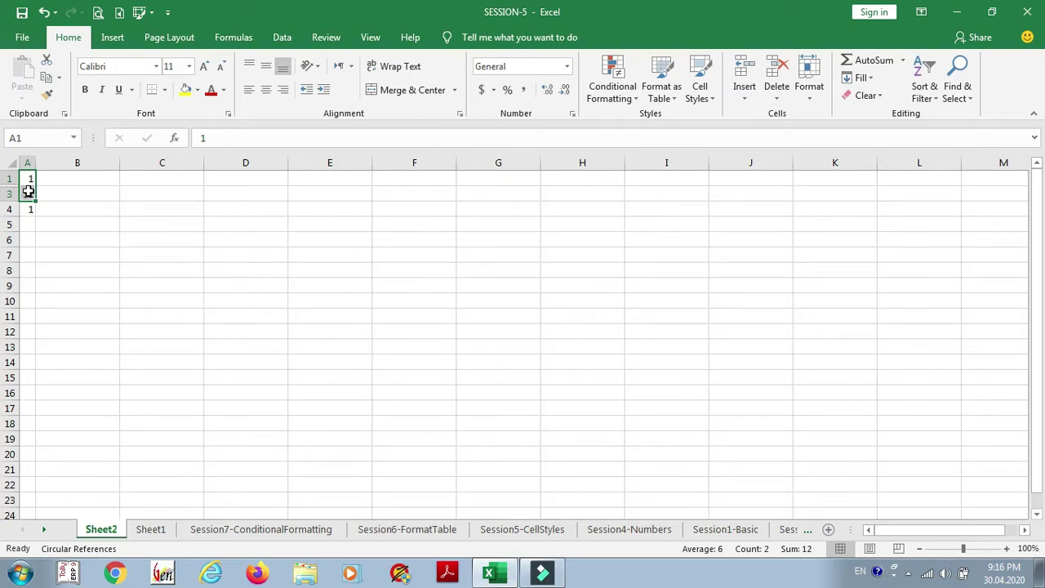
left_click(805, 105)
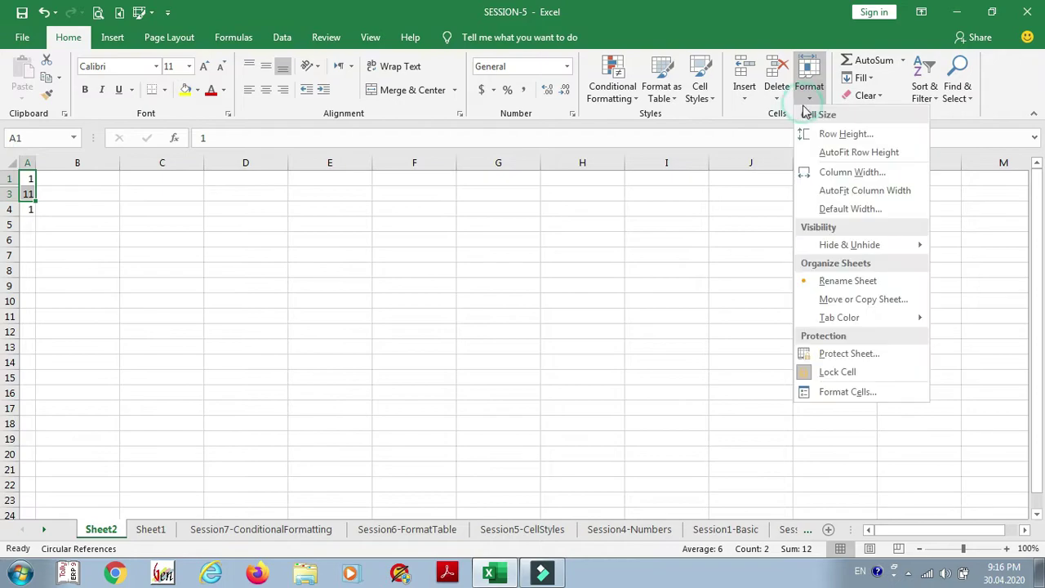
mouse_move(849, 245)
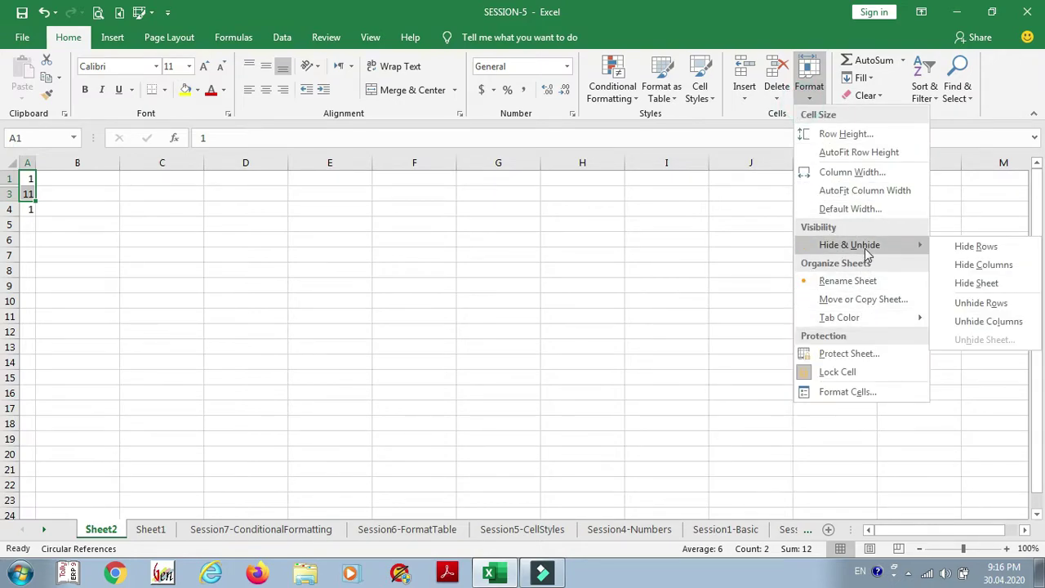
left_click(966, 309)
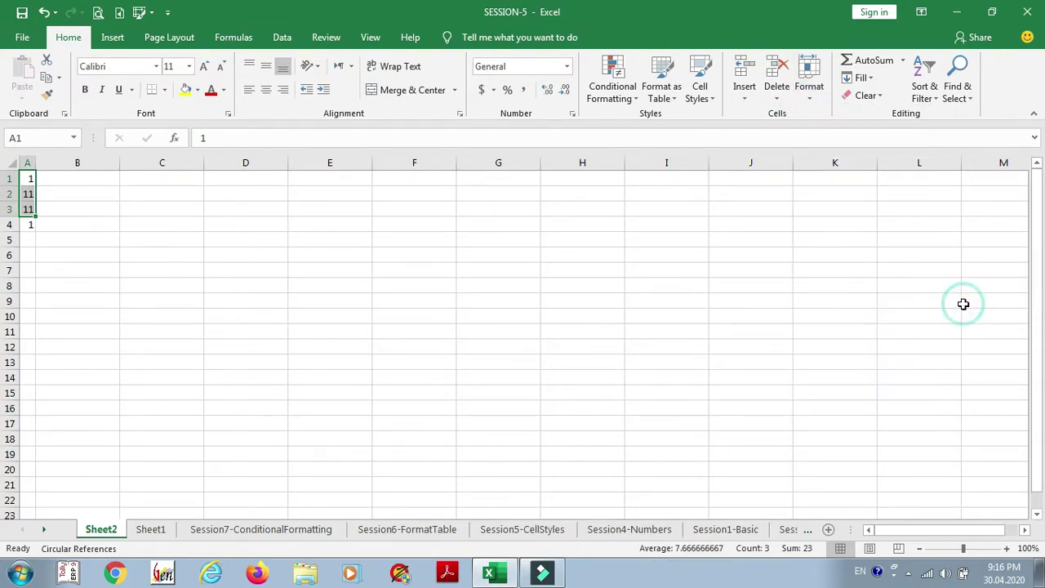
left_click(27, 193)
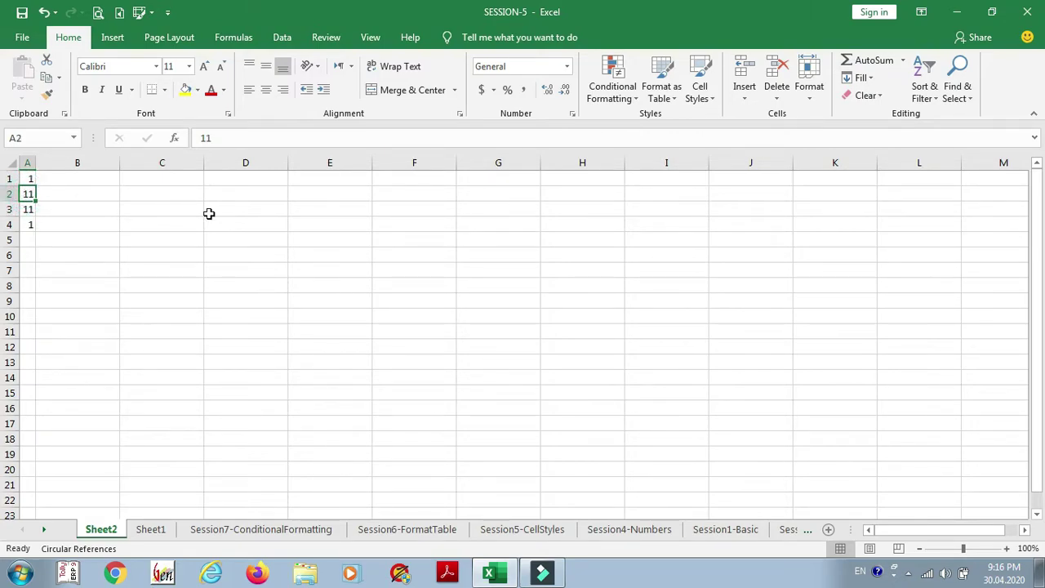
key("ctrl+z")
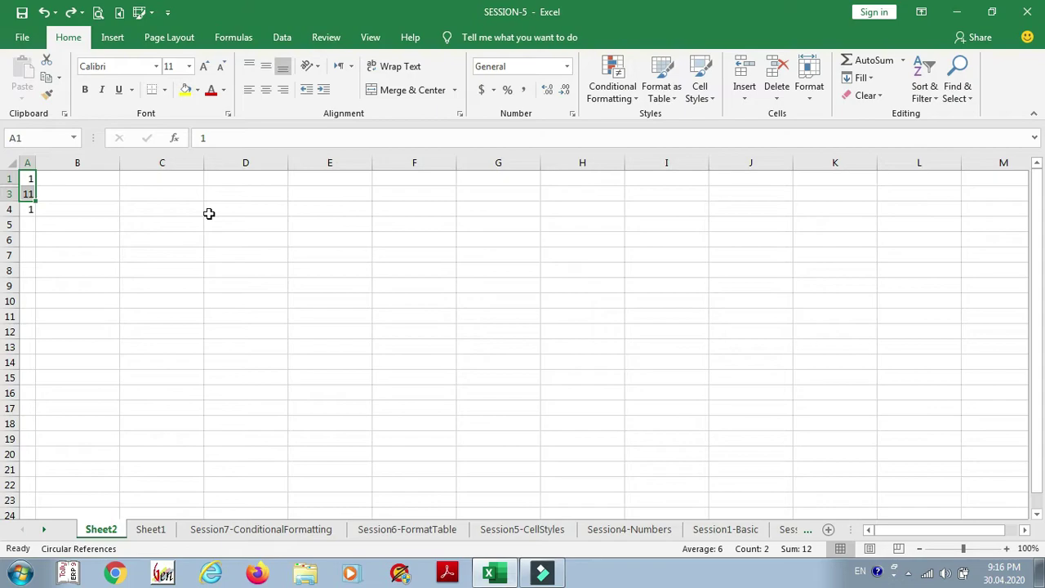
Unhide row 2 from the right-click menu on row headers 1–3.
left_click_drag(10, 178, 11, 193)
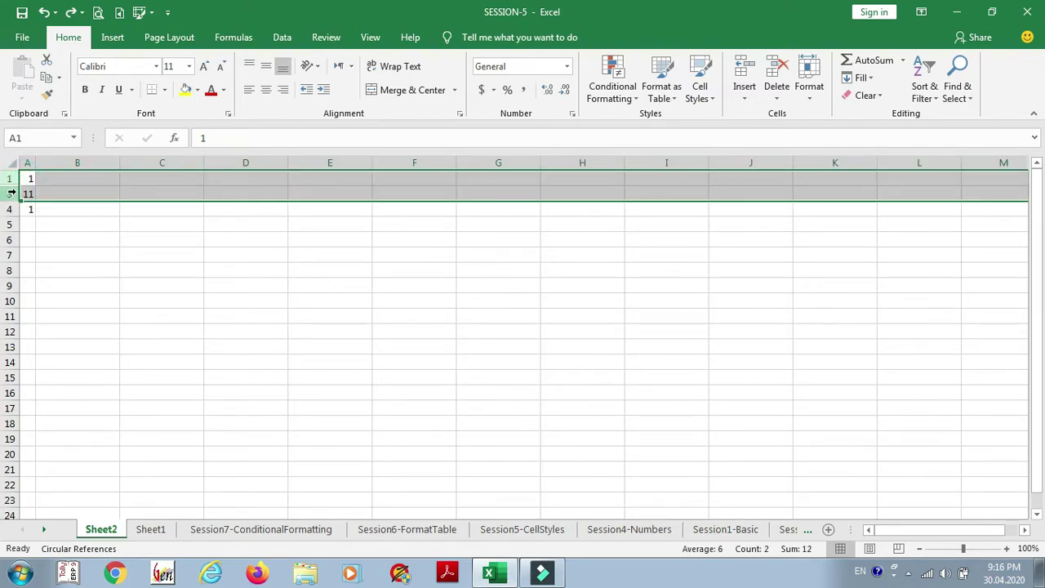
right_click(12, 194)
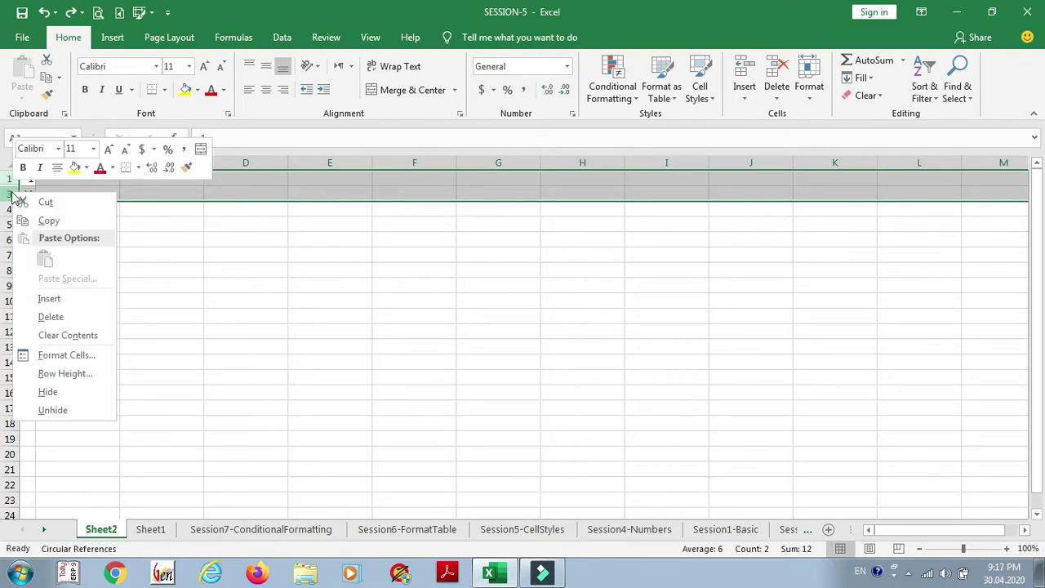
left_click(54, 409)
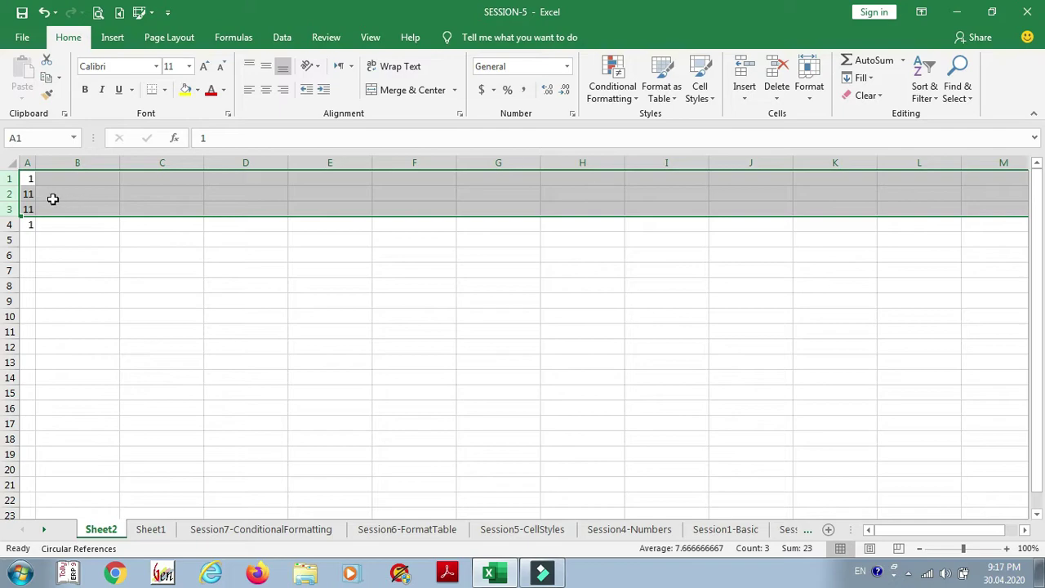
left_click(28, 193)
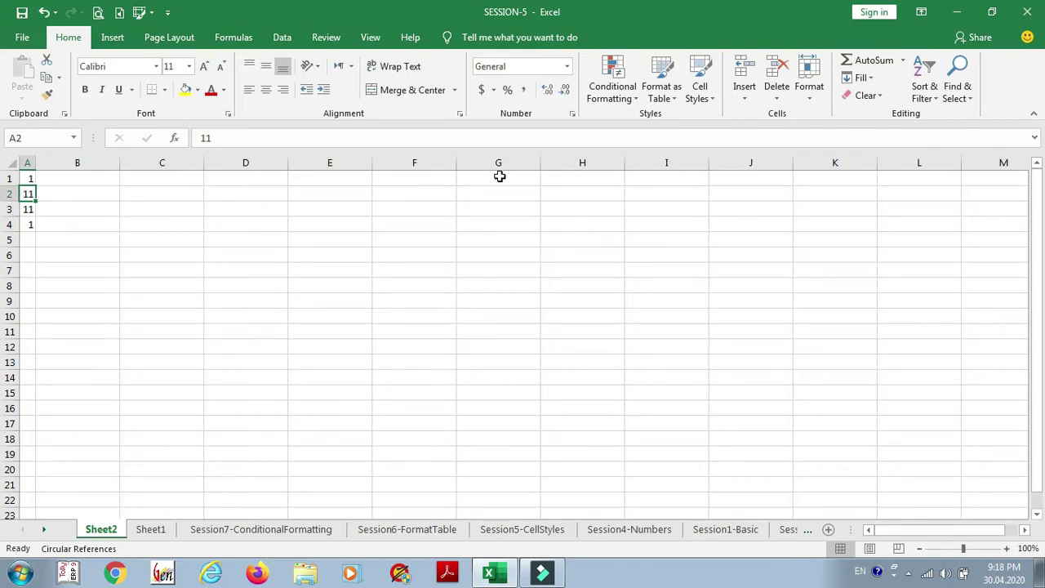
Hide column A with Format > Hide & Unhide > Hide Columns.
left_click(809, 81)
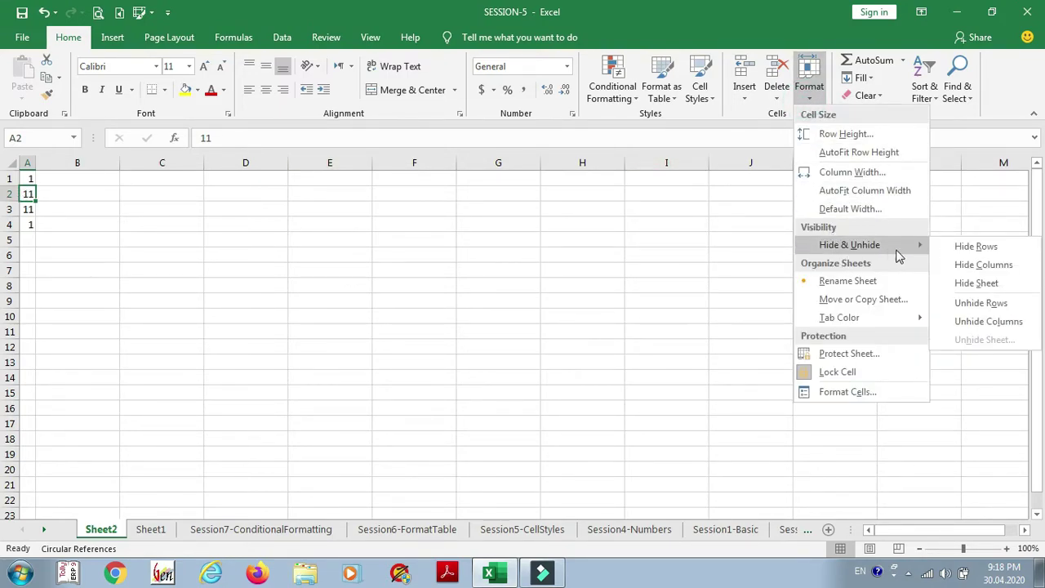
mouse_move(849, 245)
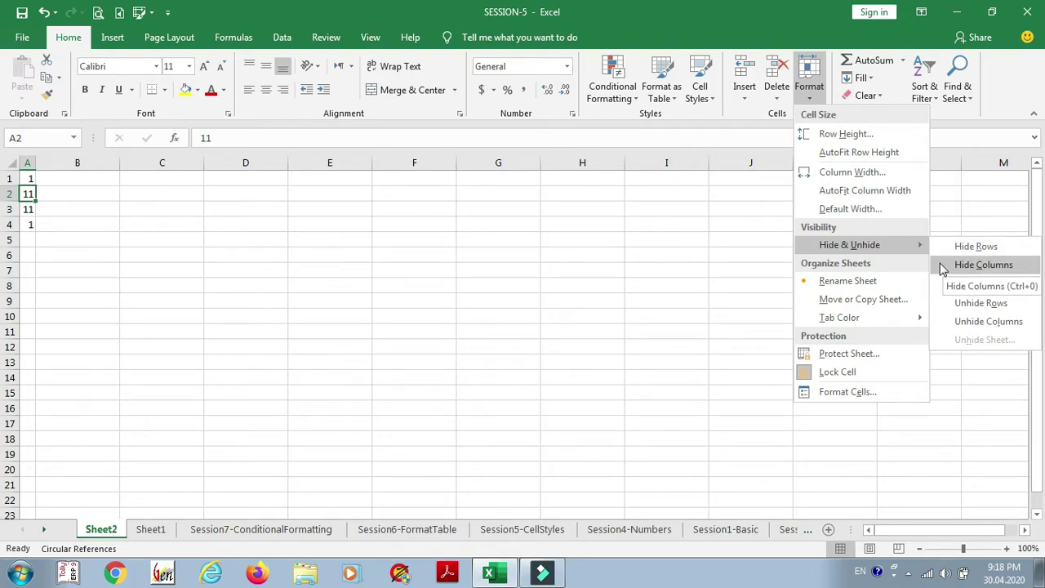
left_click(944, 269)
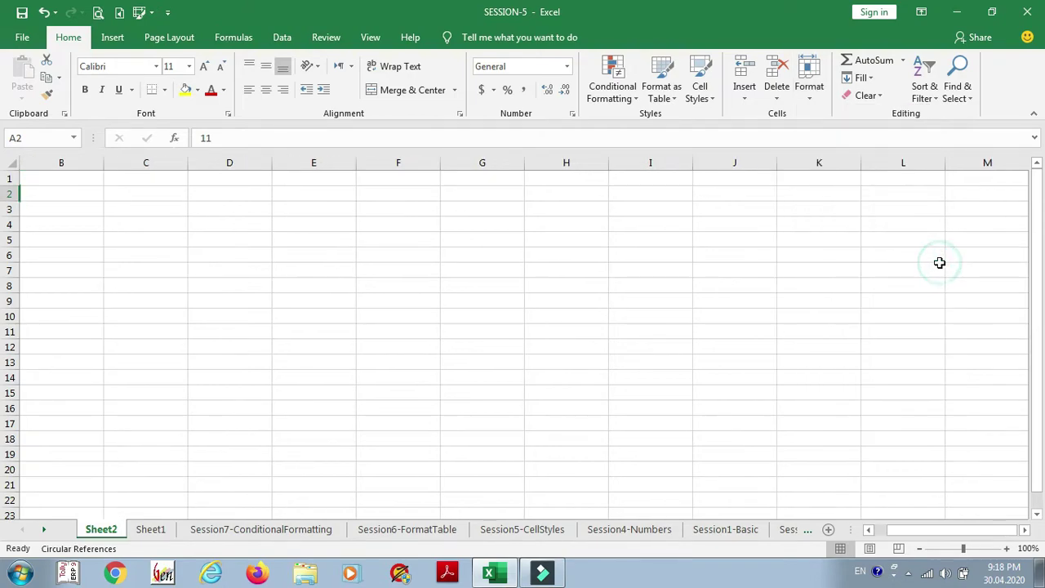
left_click(72, 204)
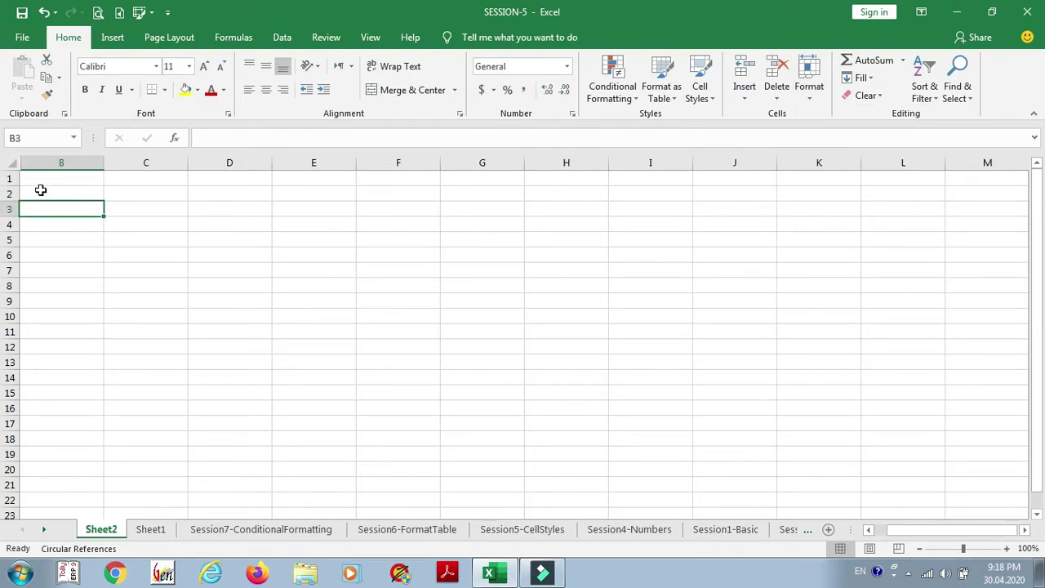
left_click(12, 160)
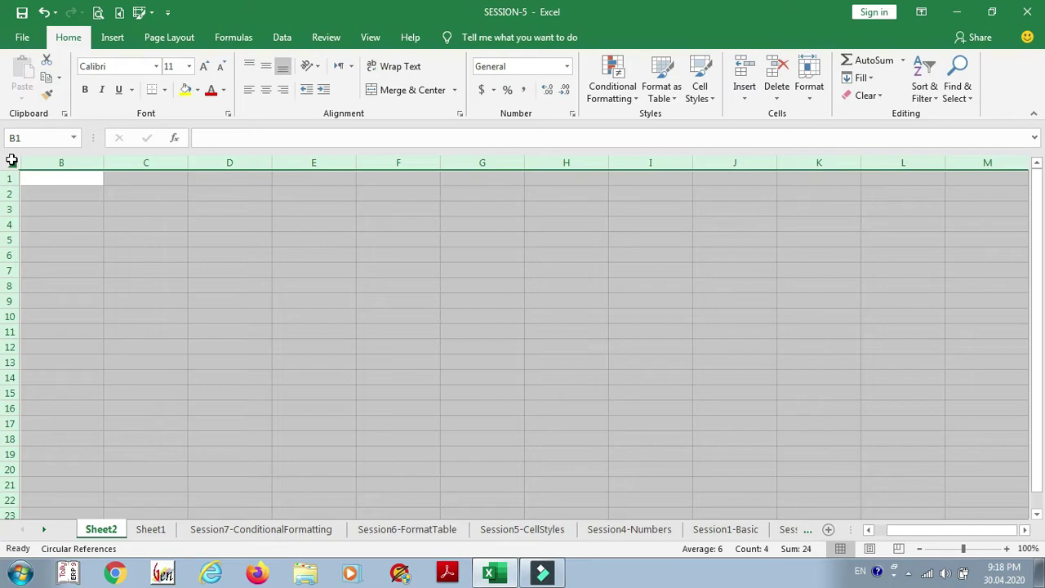
Unhide column A for the whole sheet via Format > Hide & Unhide.
left_click(810, 90)
left_click(809, 90)
left_click(11, 160)
left_click(809, 88)
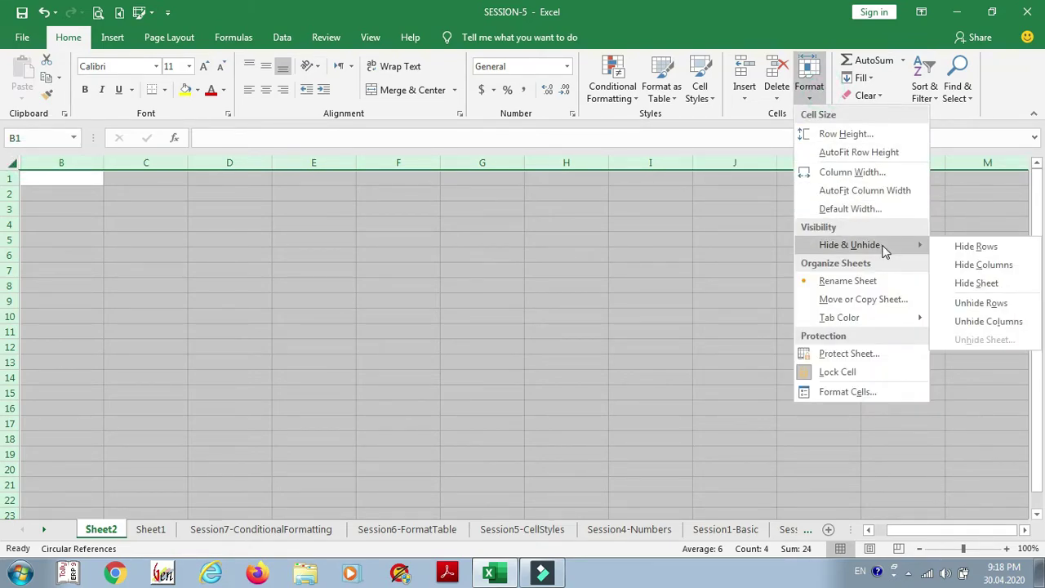
mouse_move(850, 245)
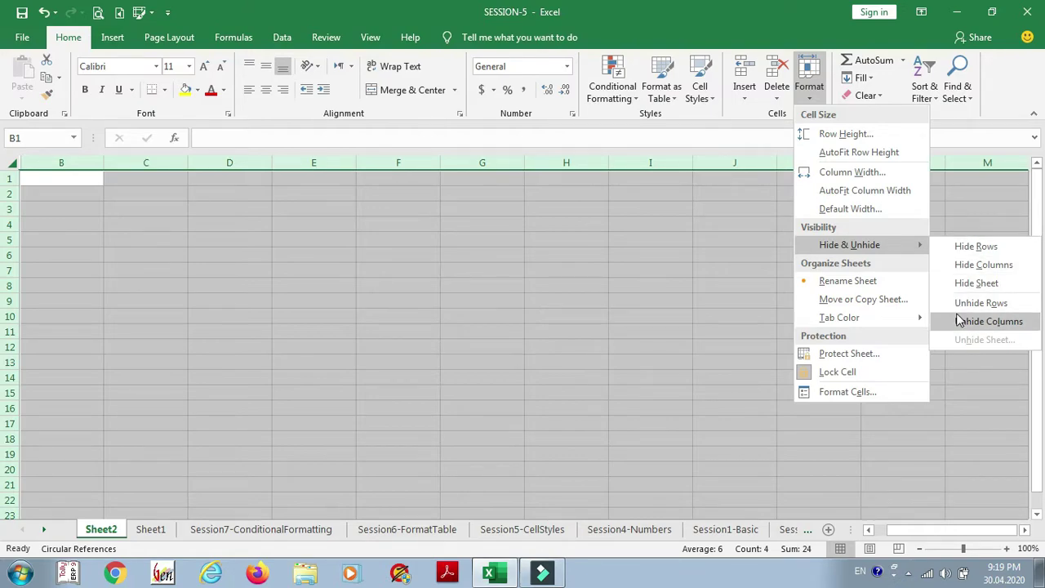
left_click(957, 320)
Enter 111 in cell B1.
left_click(297, 282)
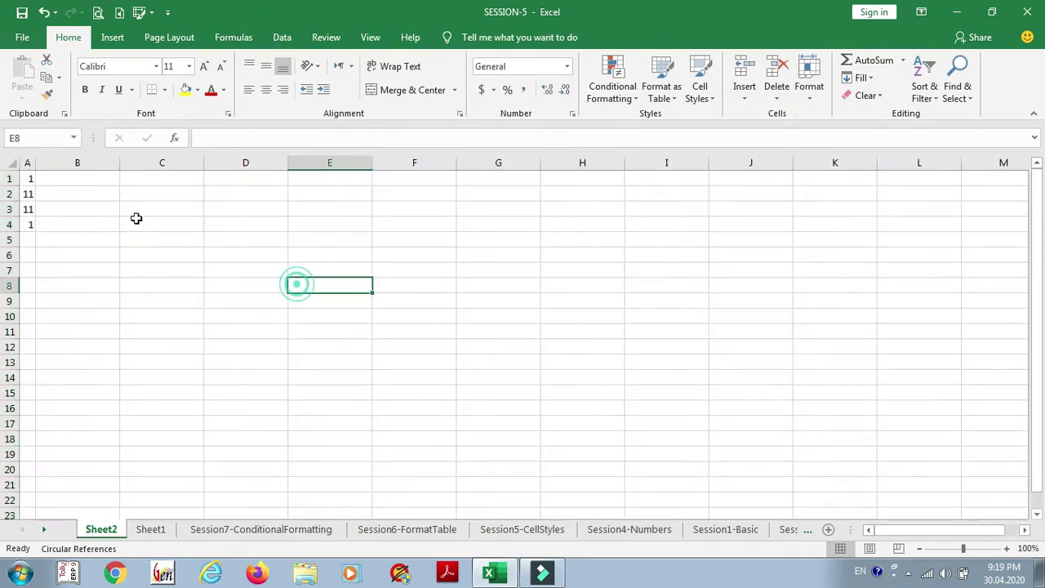
left_click(88, 206)
left_click(88, 179)
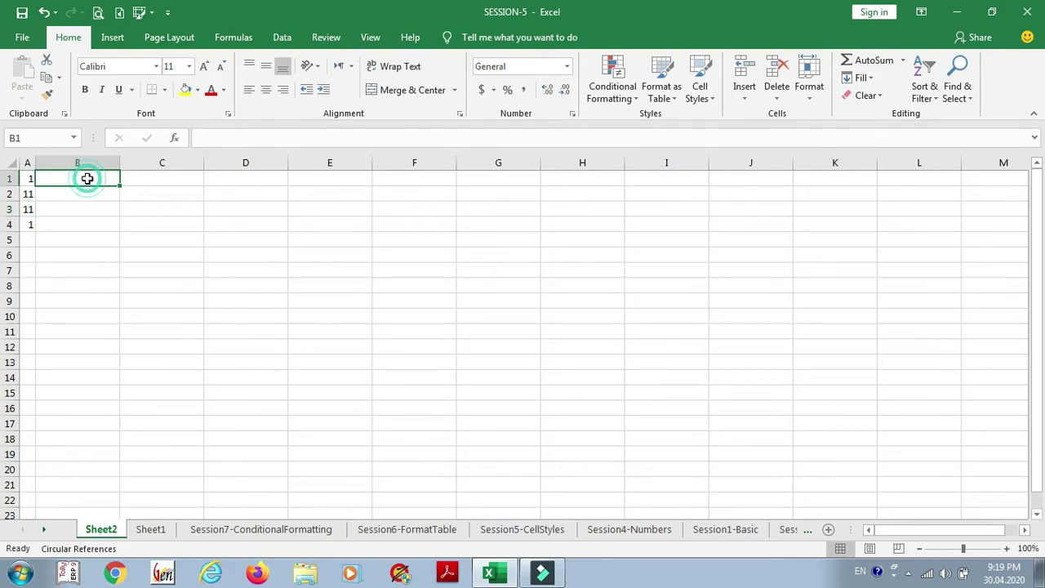
type("111")
key("Return")
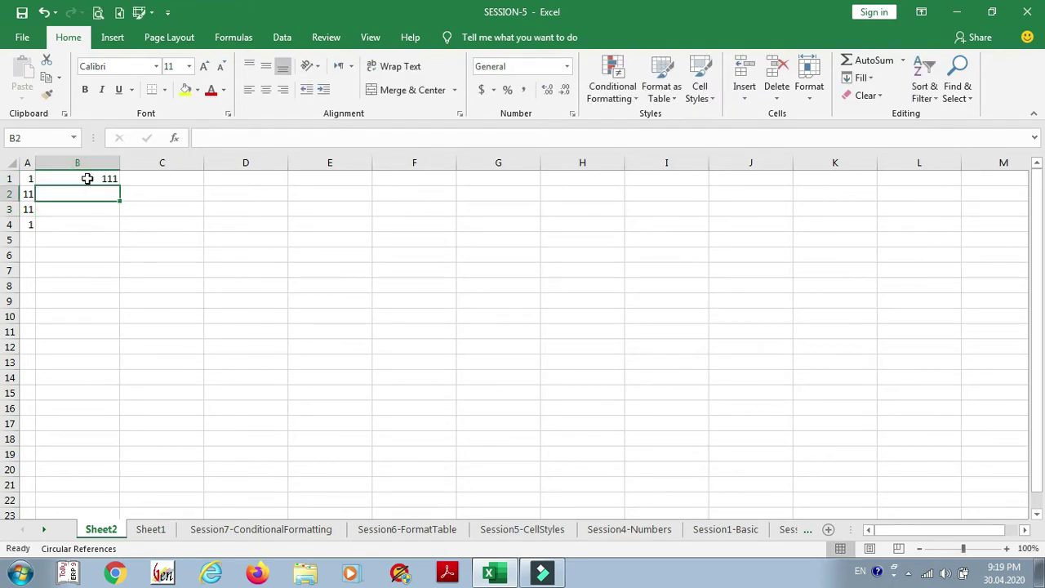
left_click(88, 179)
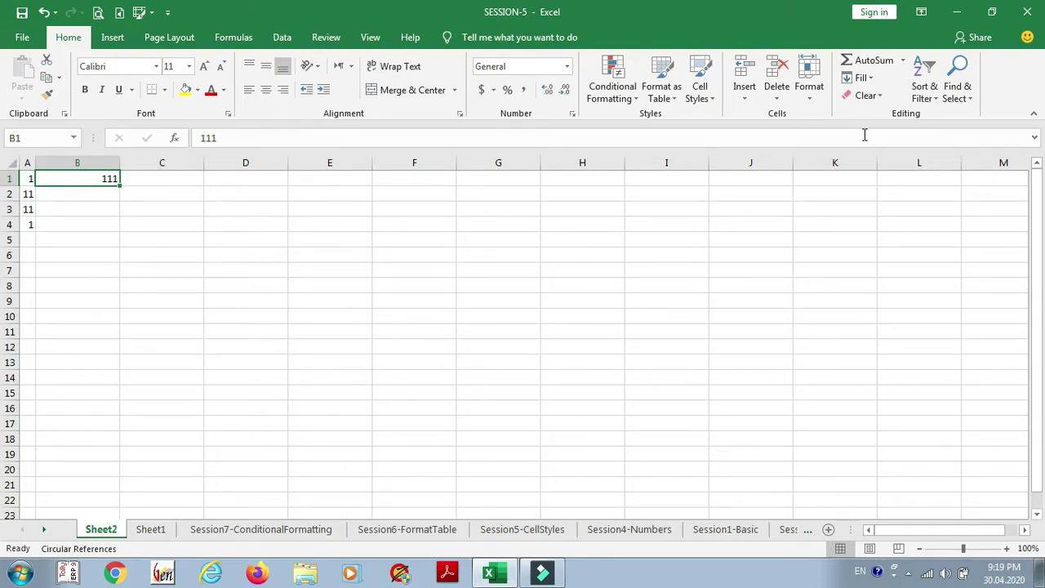
left_click(807, 106)
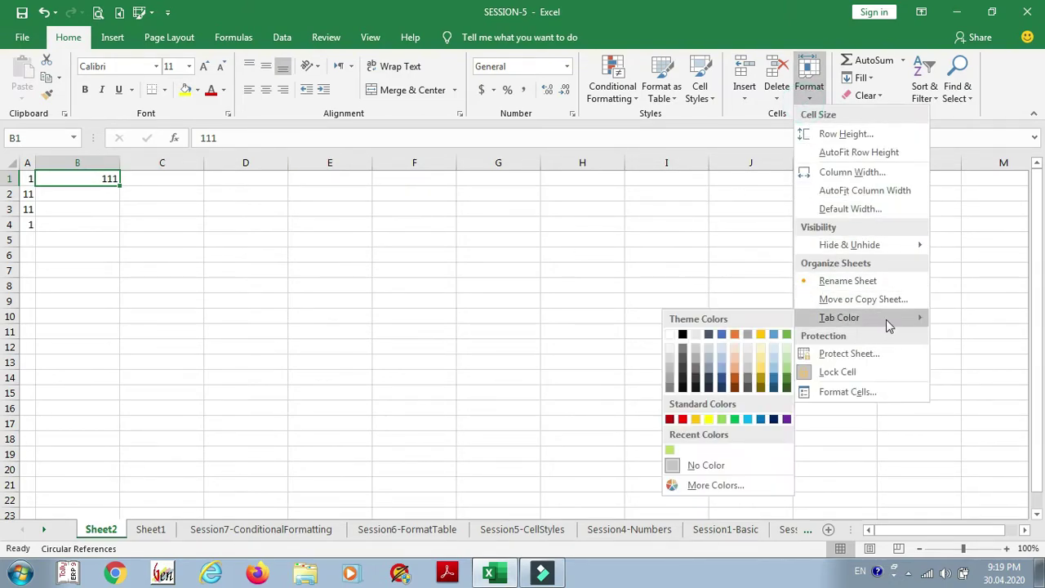
mouse_move(850, 246)
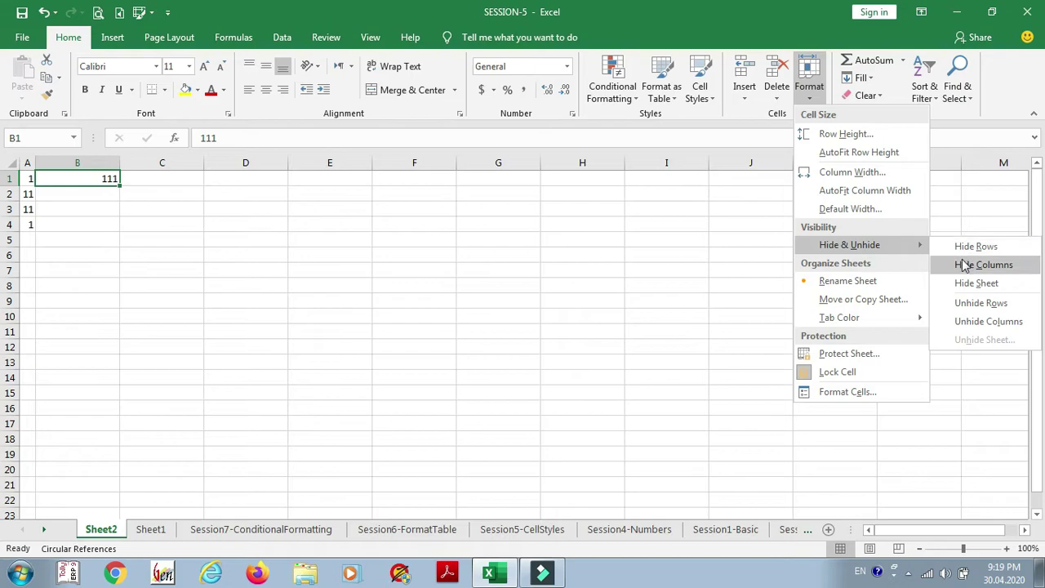
left_click(964, 264)
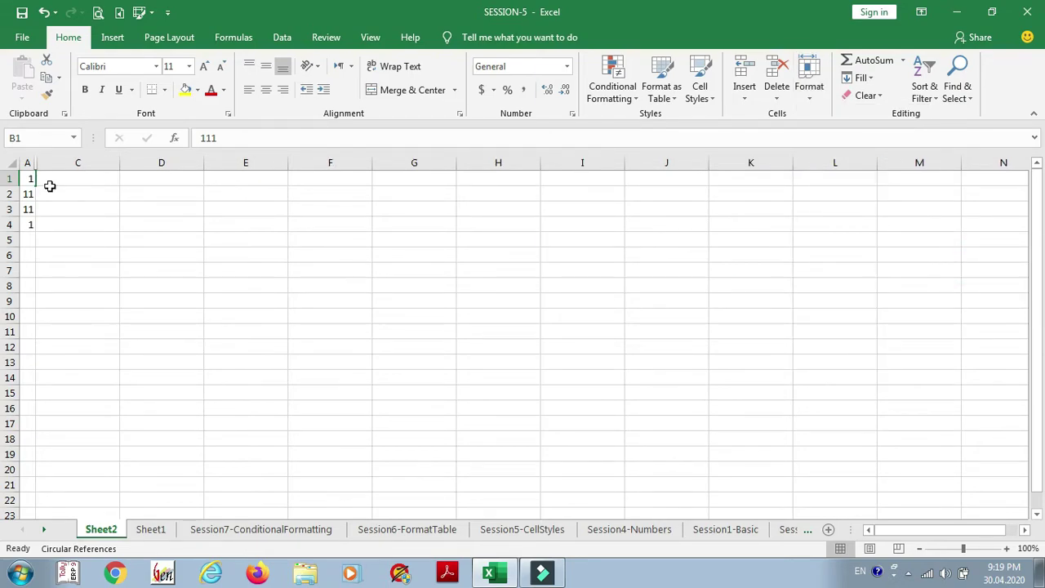
left_click_drag(27, 161, 46, 160)
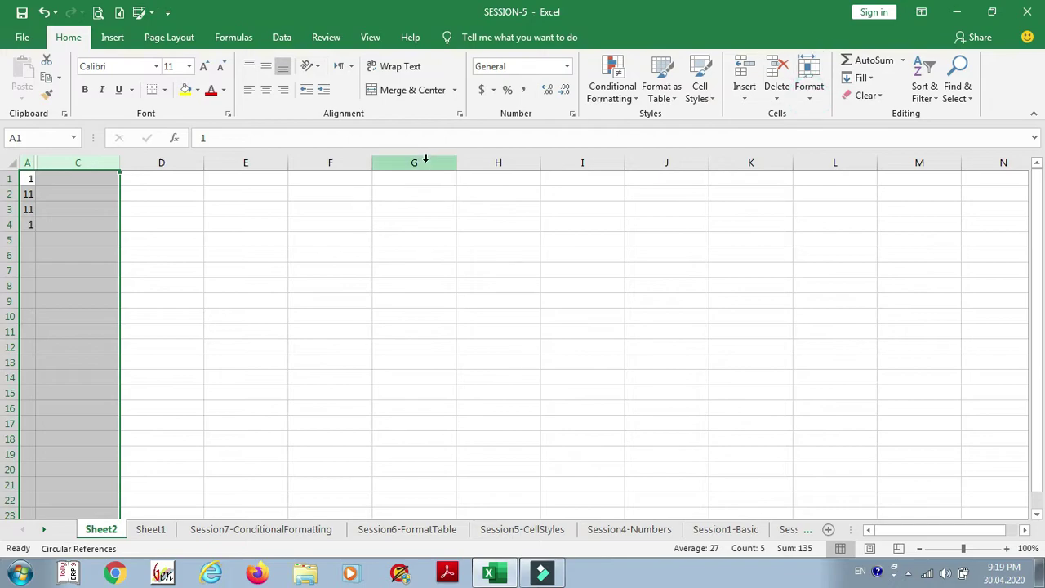
left_click(27, 159)
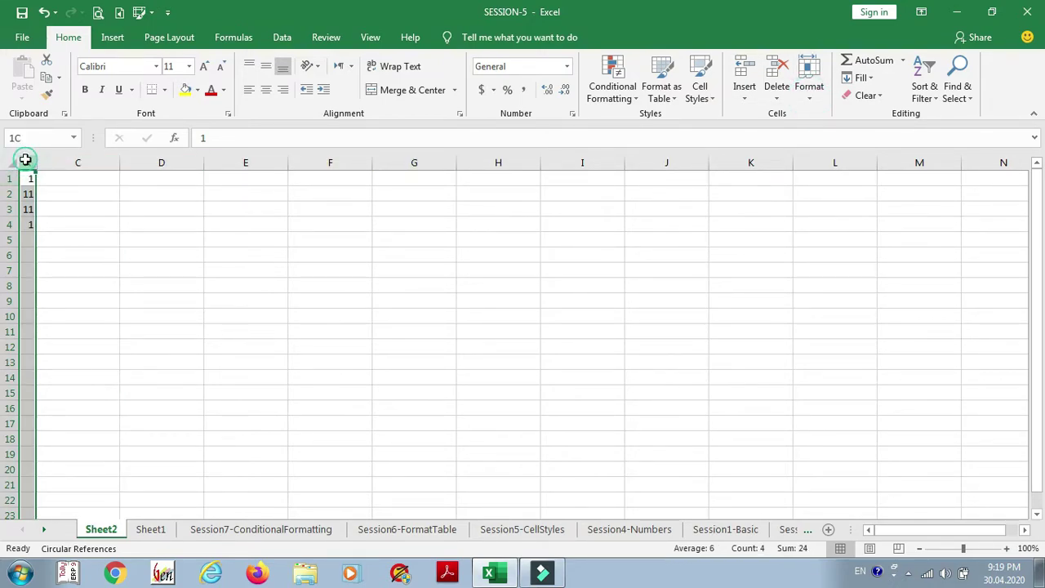
left_click_drag(26, 159, 54, 156)
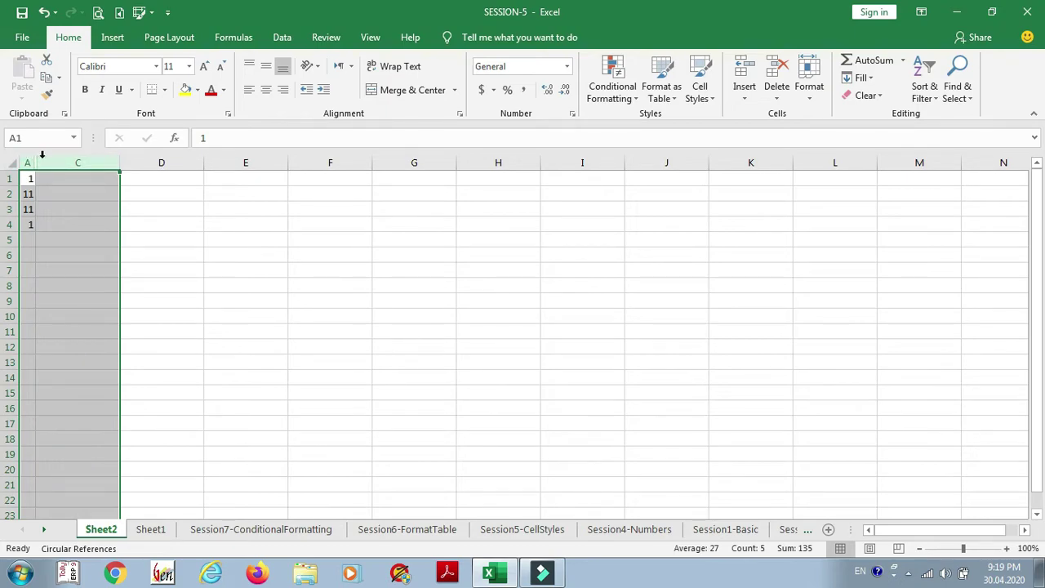
right_click(51, 165)
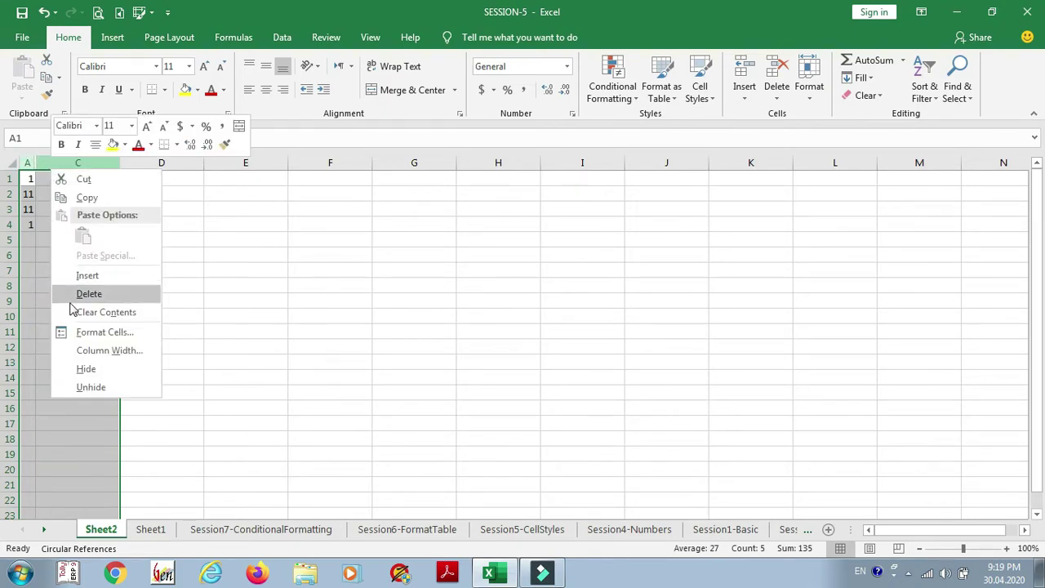
left_click(73, 387)
left_click(82, 179)
left_click(811, 92)
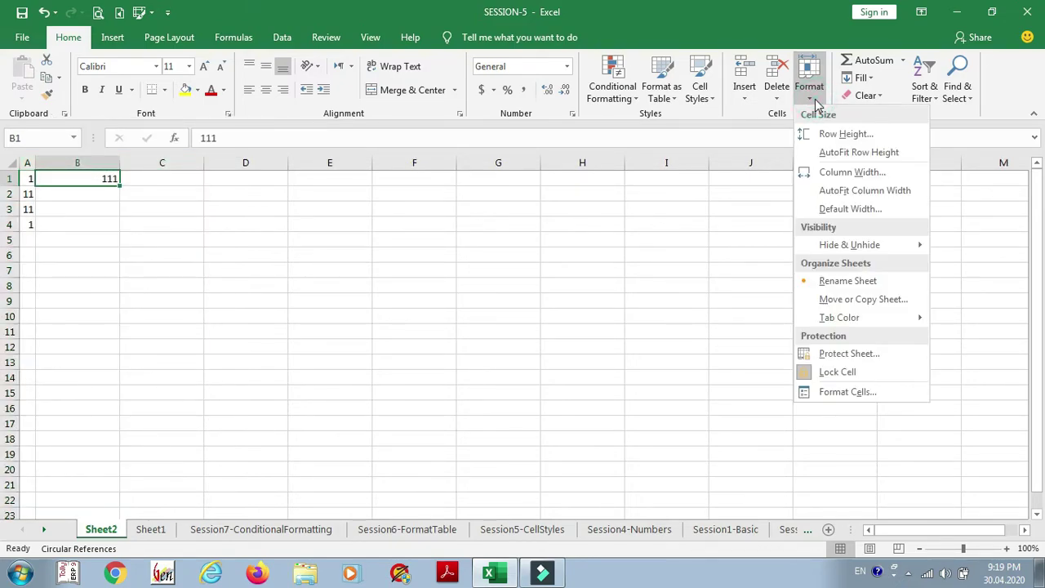
mouse_move(849, 245)
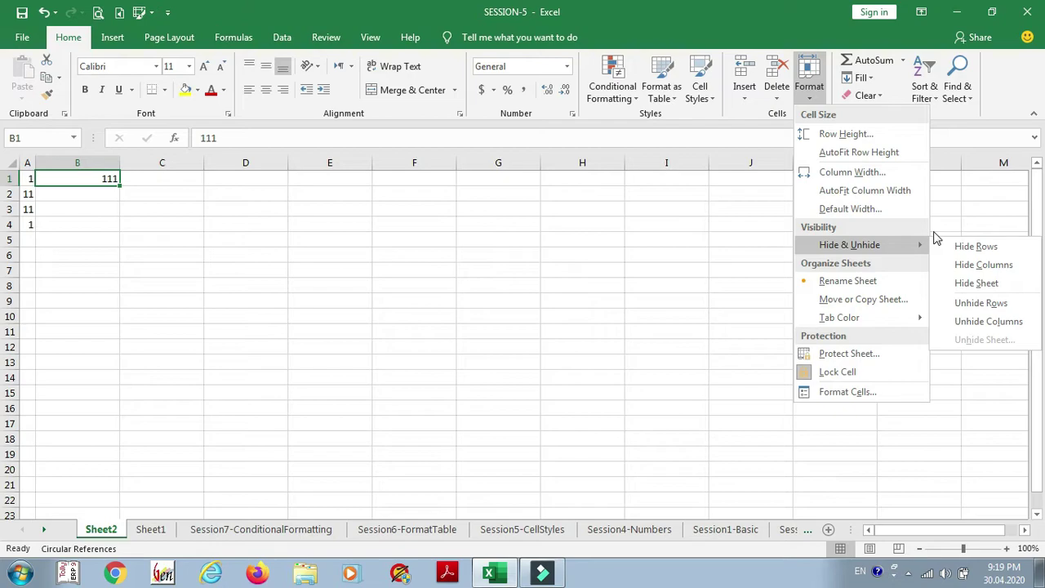
left_click(950, 283)
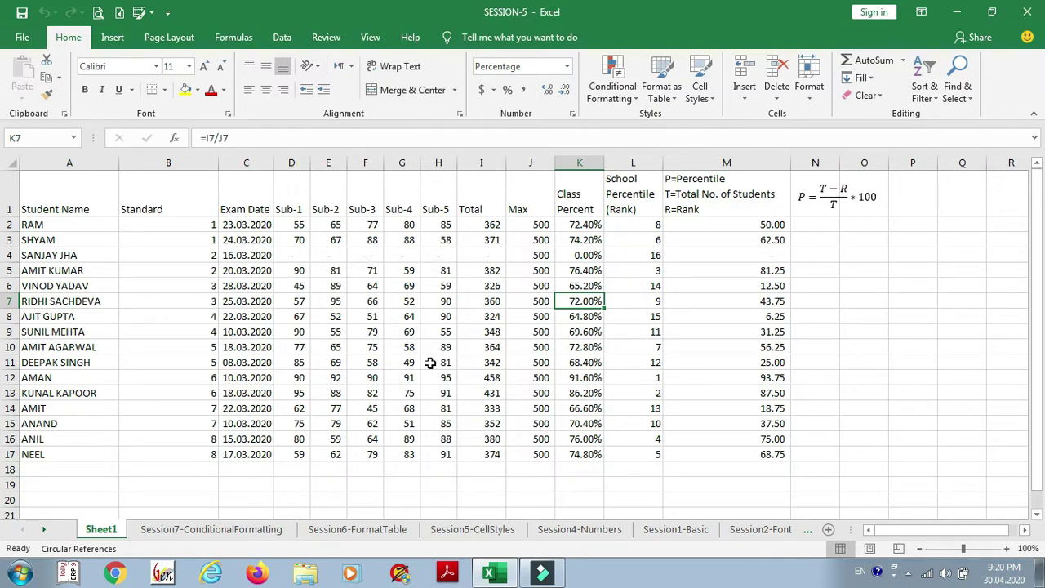
left_click(811, 102)
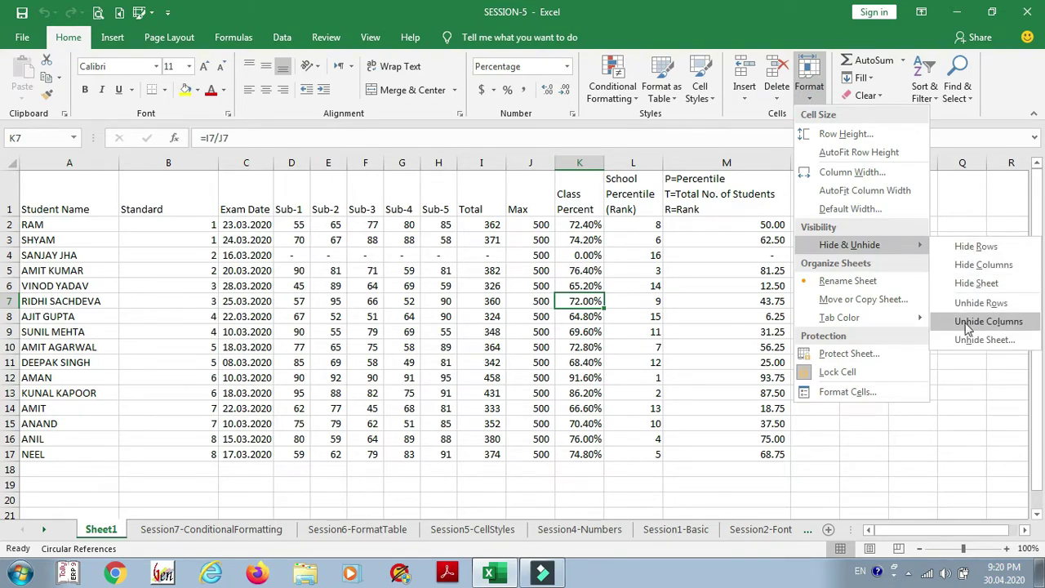
left_click(964, 340)
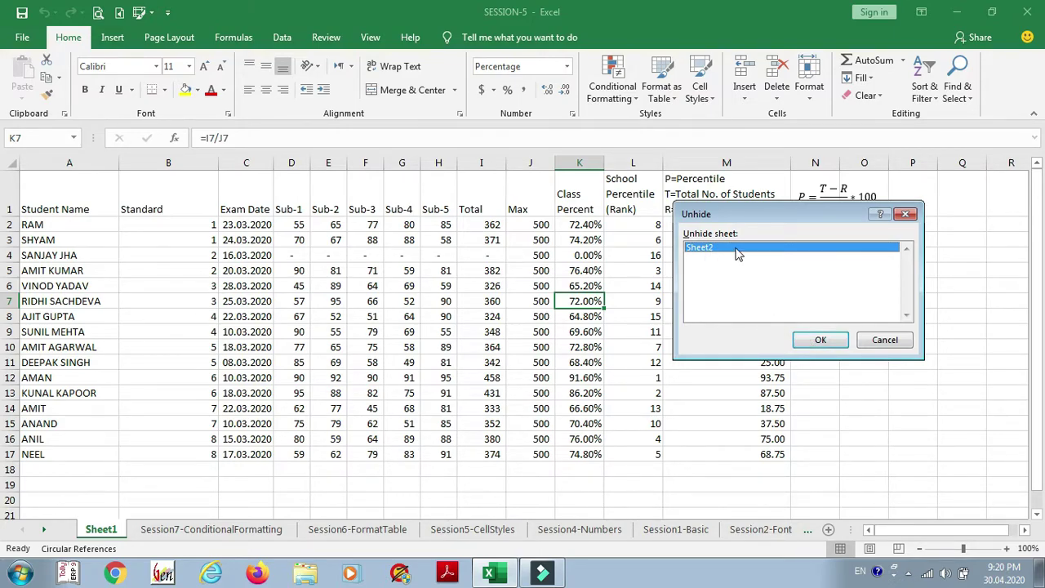
left_click(796, 341)
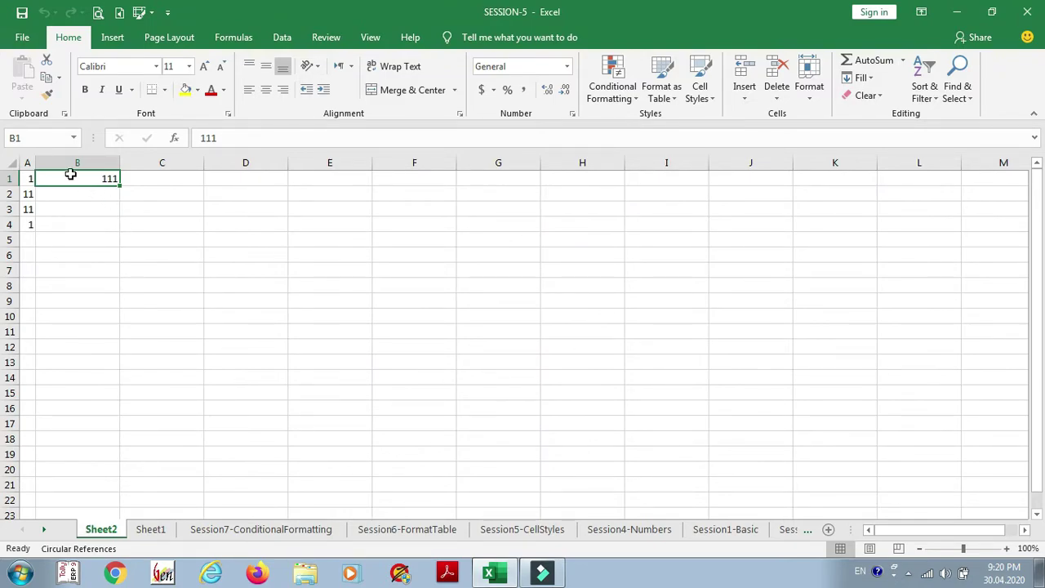
Rename the Sheet2 tab to 30042020 via Format > Rename Sheet.
left_click(809, 86)
mouse_move(849, 245)
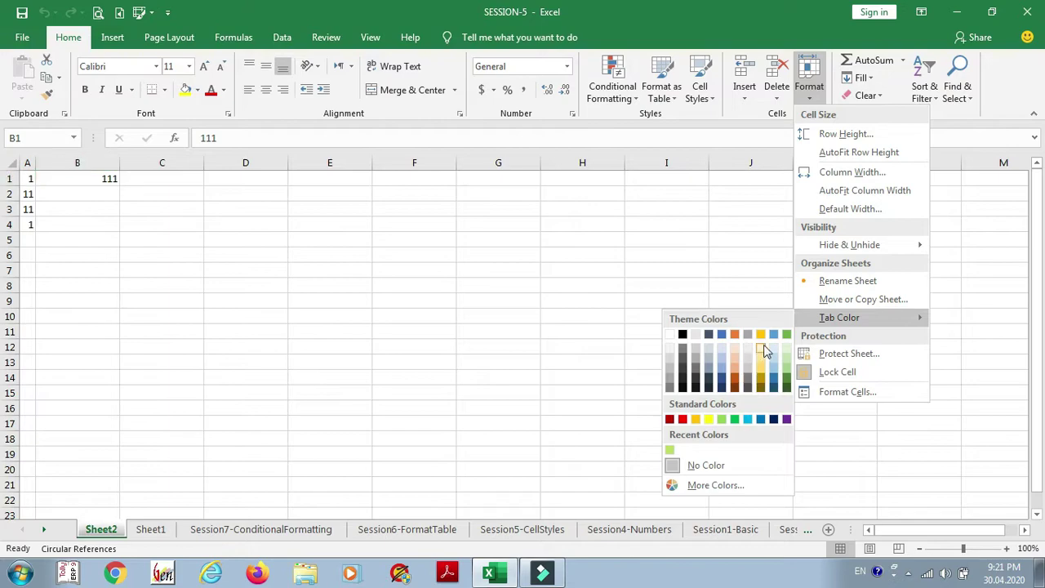
left_click(847, 281)
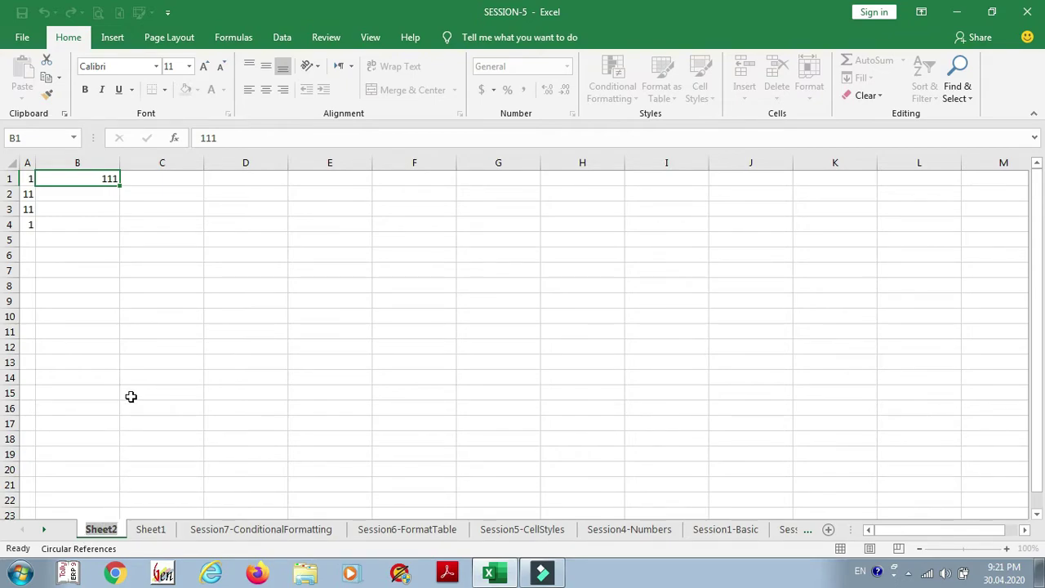
type("300")
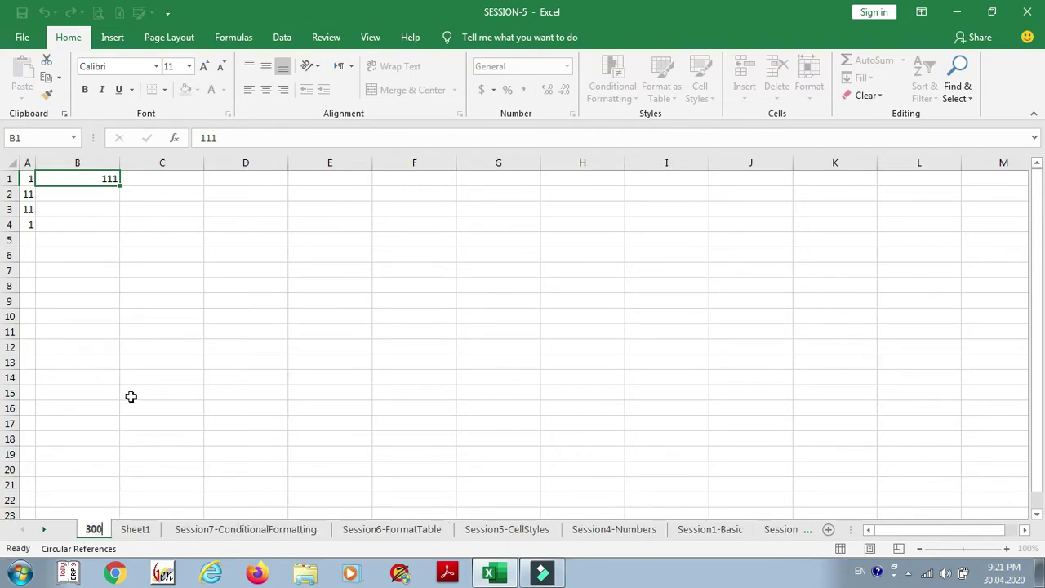
type("4202")
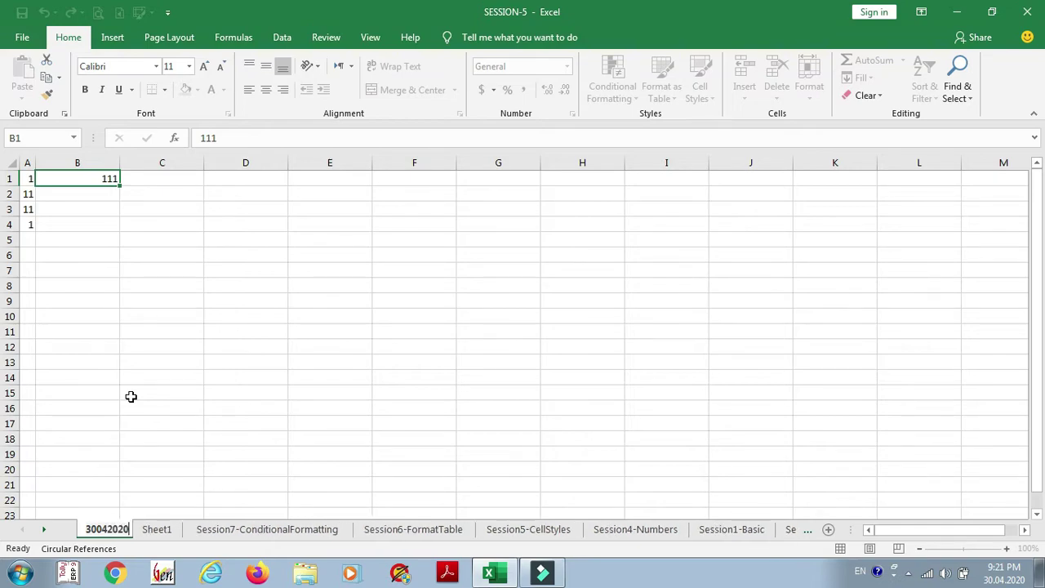
type("0")
key("Return")
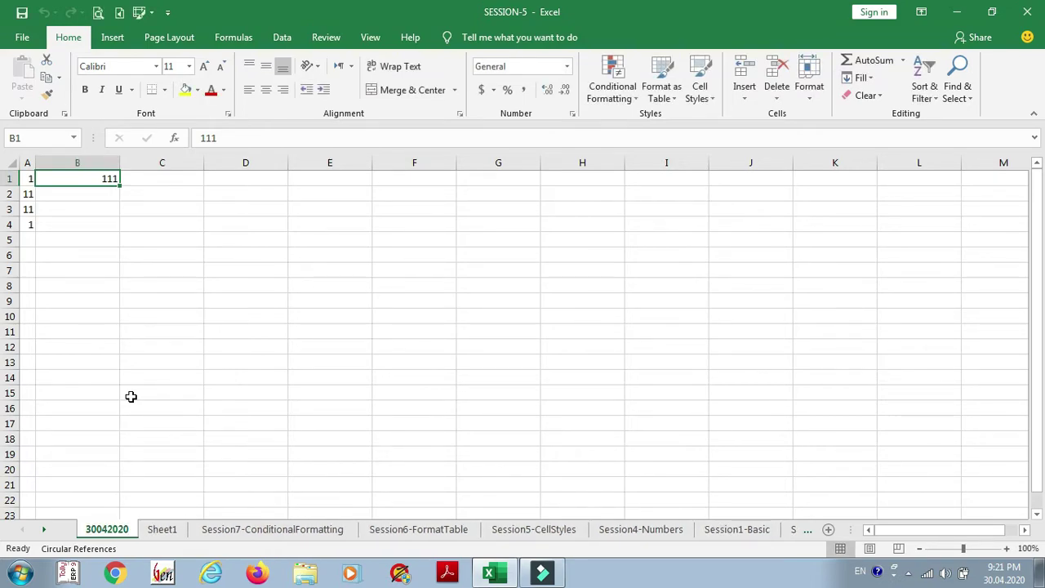
Move the 30042020 sheet before Session4-Numbers in the Move or Copy dialog.
right_click(102, 535)
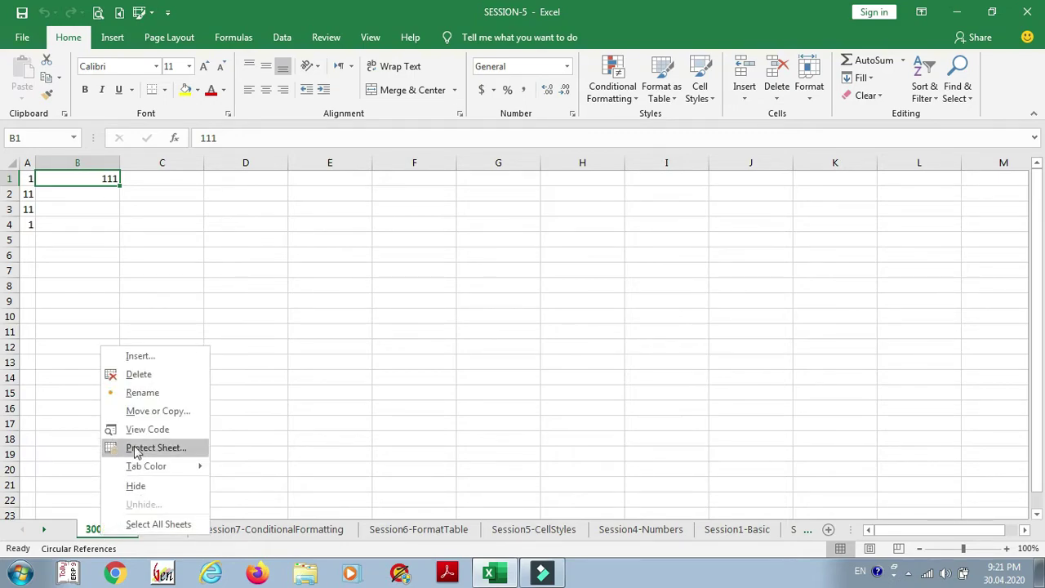
left_click(807, 114)
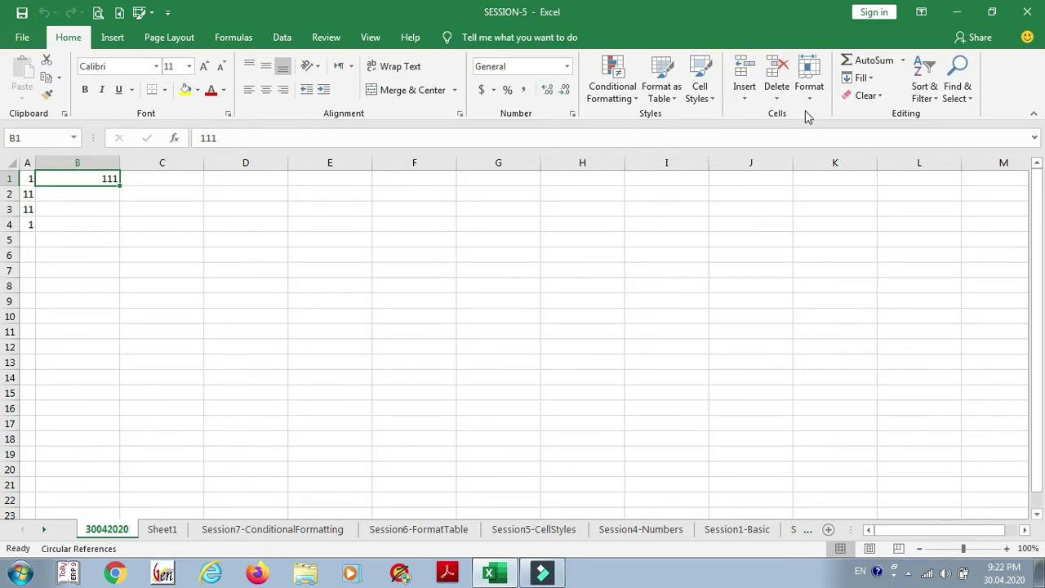
left_click(808, 92)
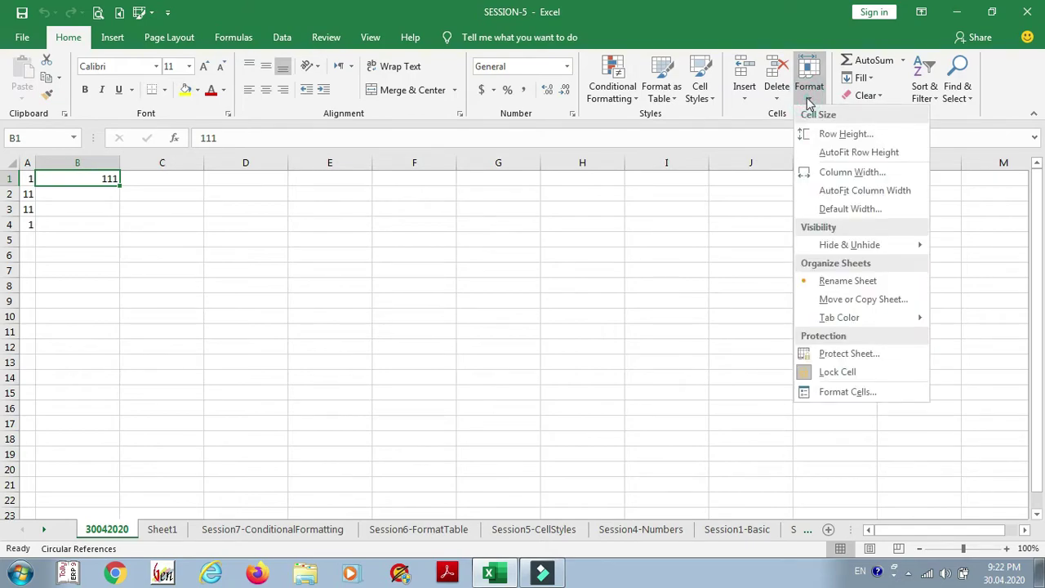
left_click(842, 299)
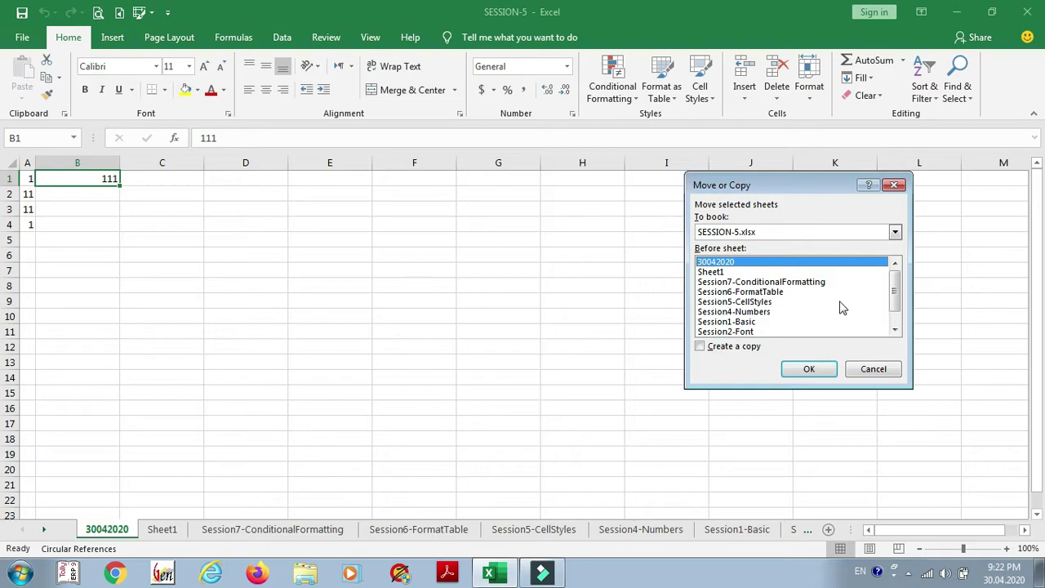
left_click(743, 312)
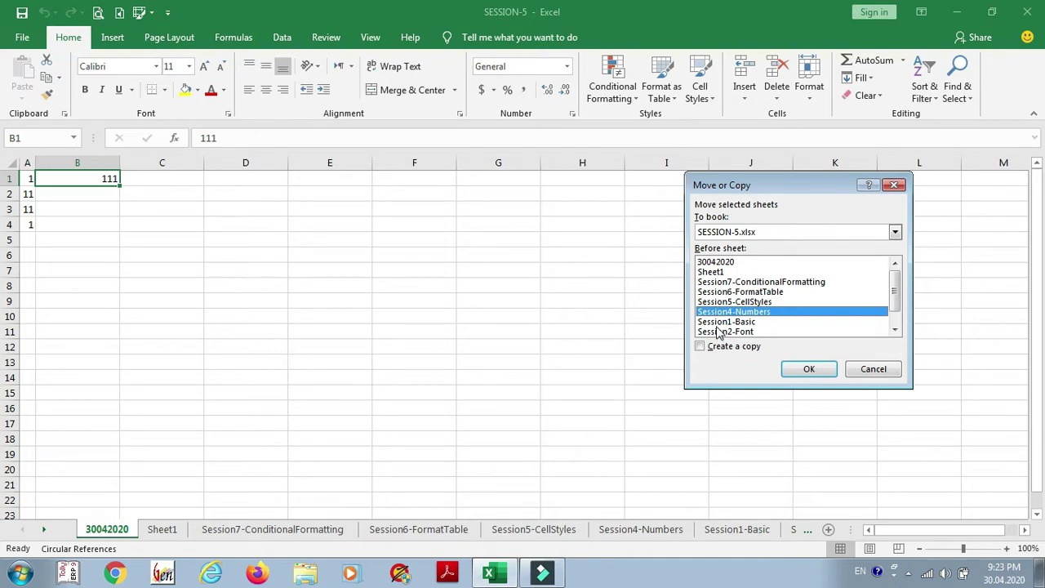
left_click(712, 323)
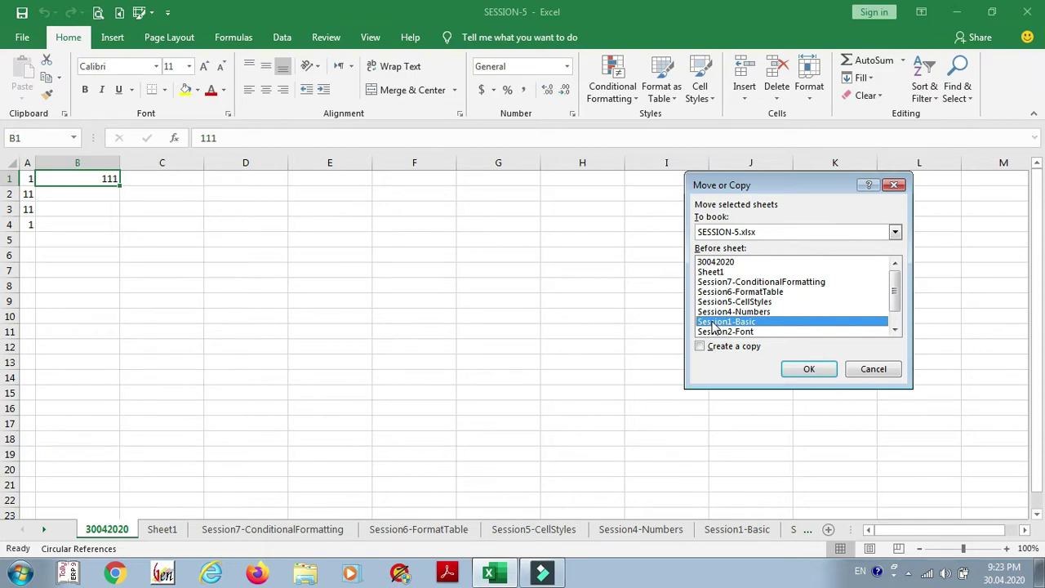
left_click(716, 313)
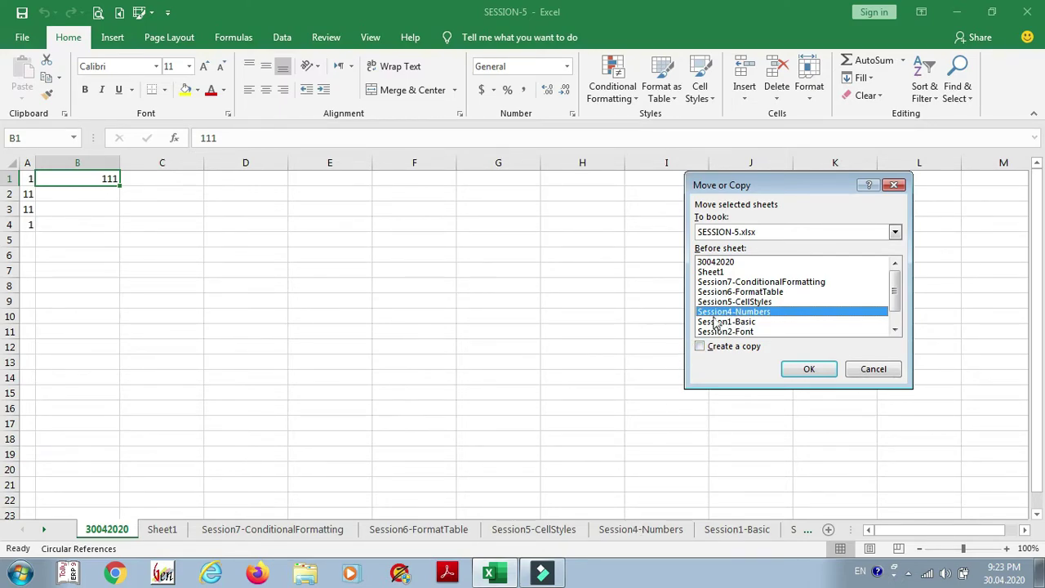
left_click(802, 371)
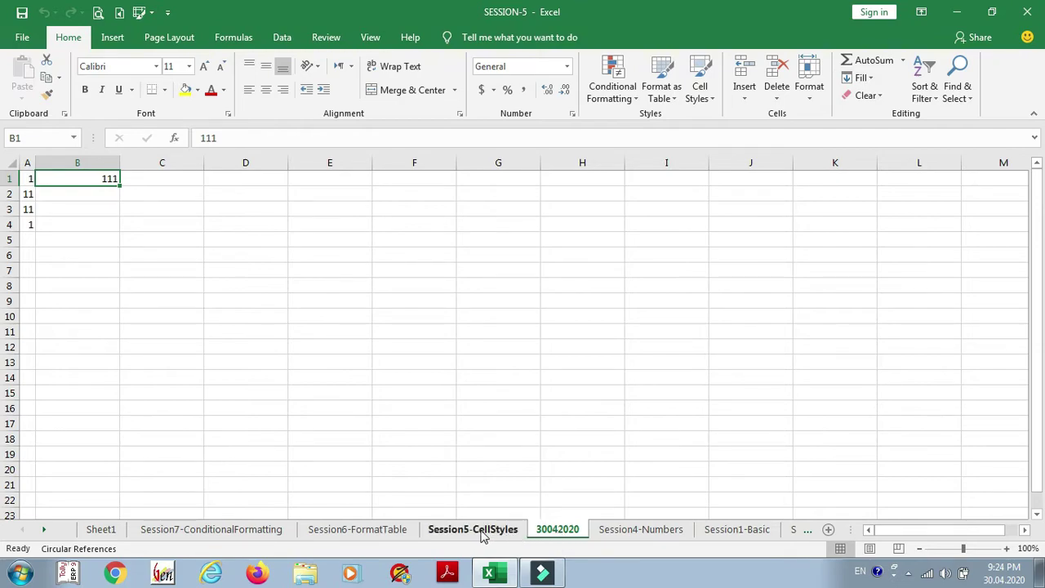
Duplicate the 30042020 sheet as a copy placed before Session1-Basic.
left_click(808, 96)
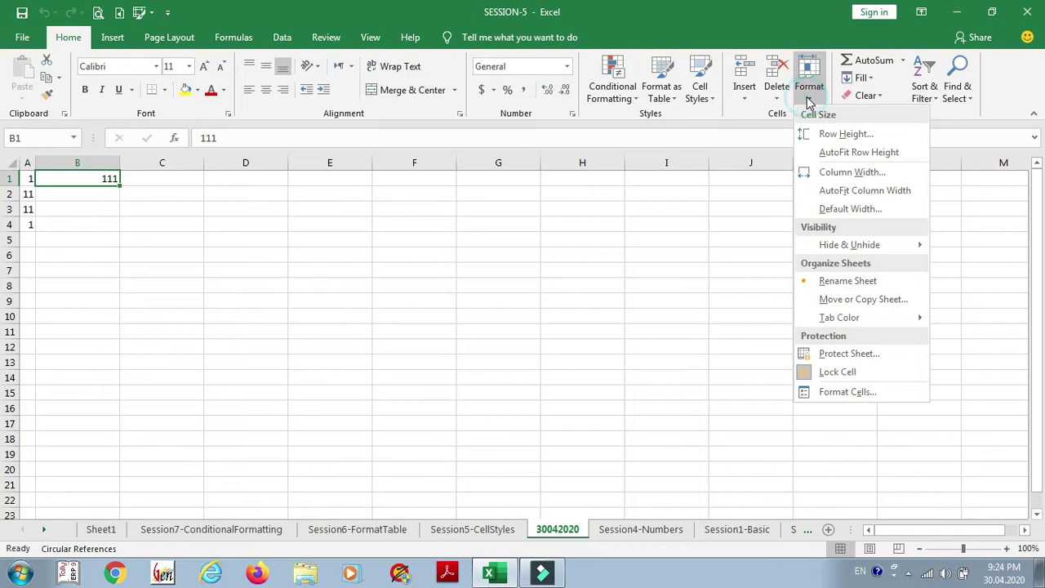
left_click(825, 304)
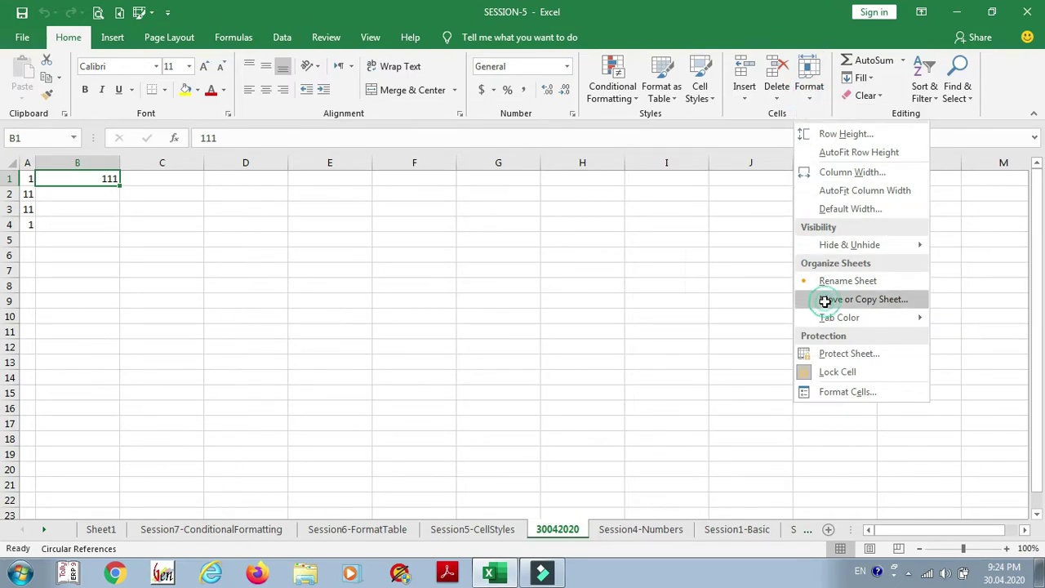
left_click(700, 347)
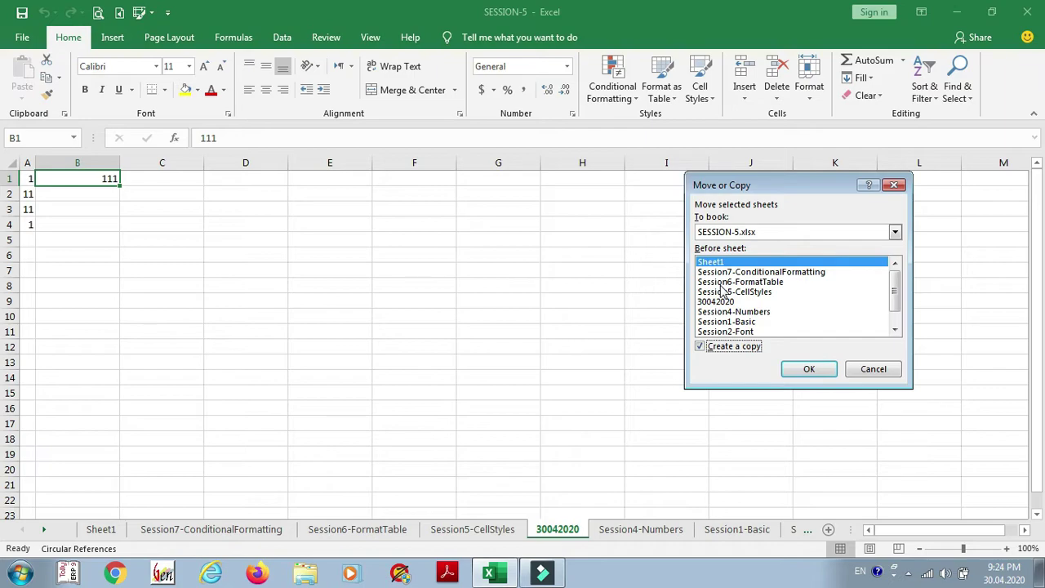
left_click(721, 322)
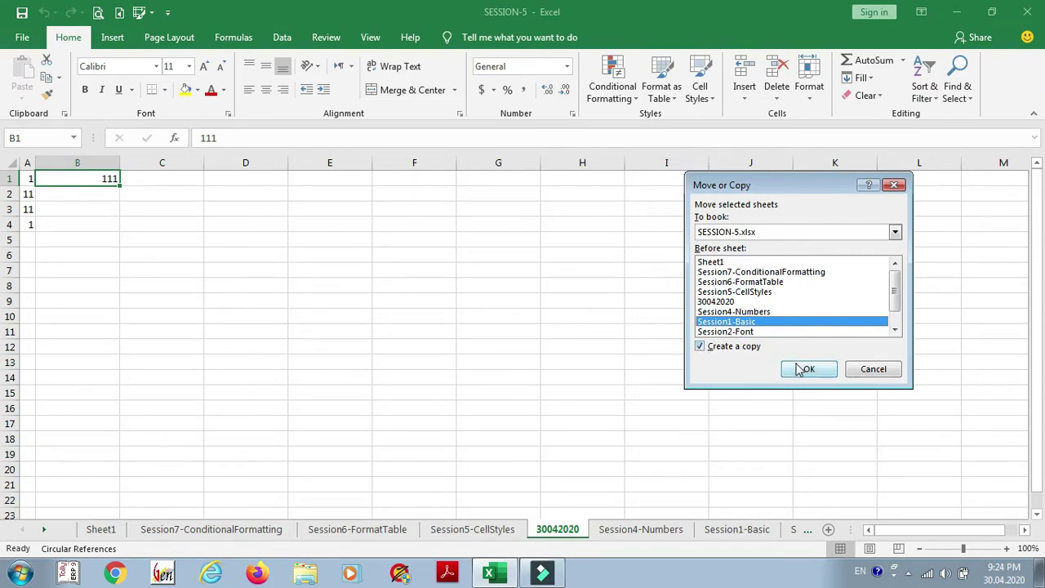
left_click(794, 368)
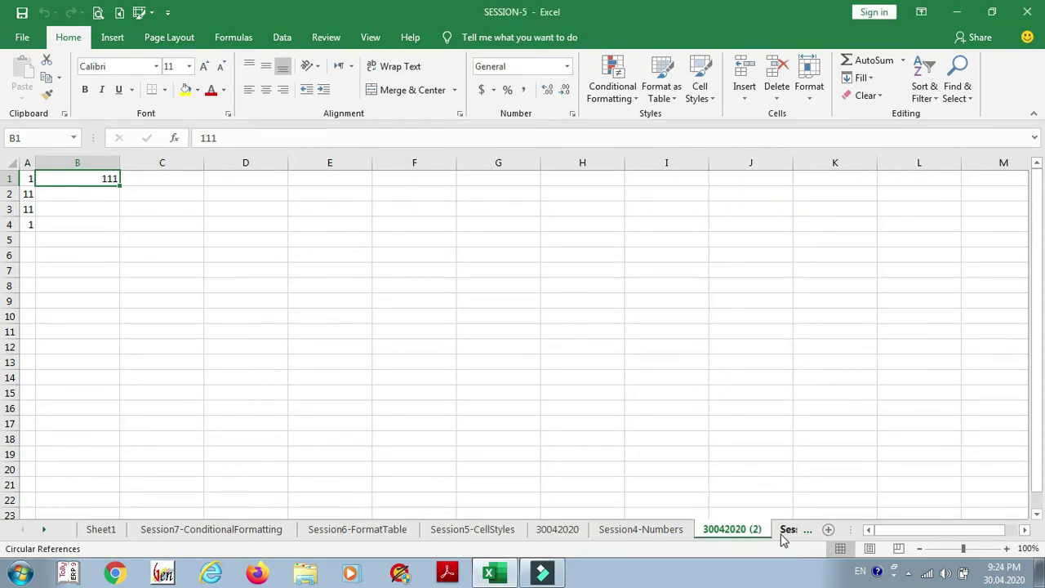
double_click(851, 530)
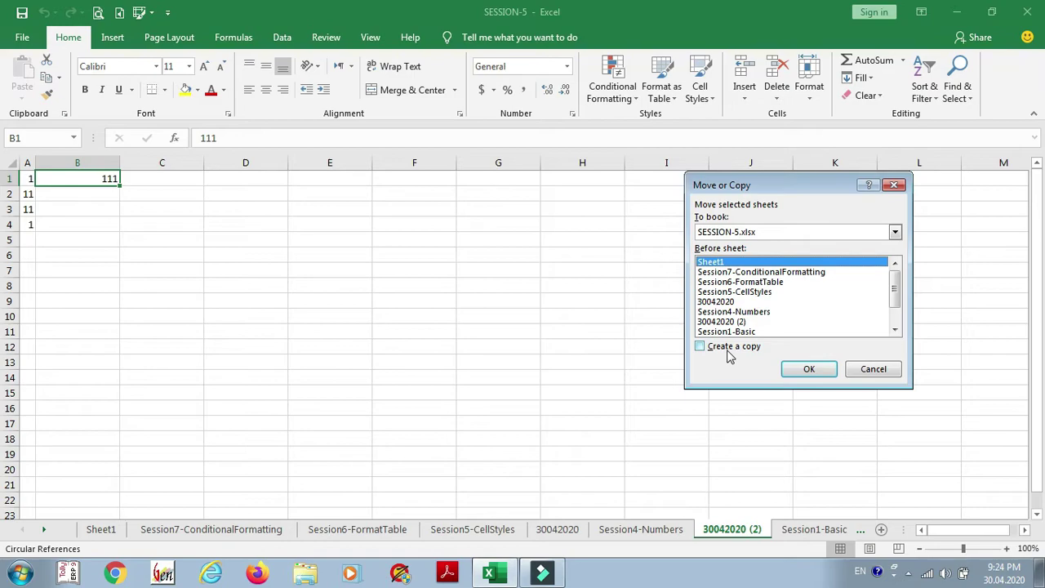
Copy 30042020 (2) into a new workbook, then close Book2 without saving.
left_click(760, 234)
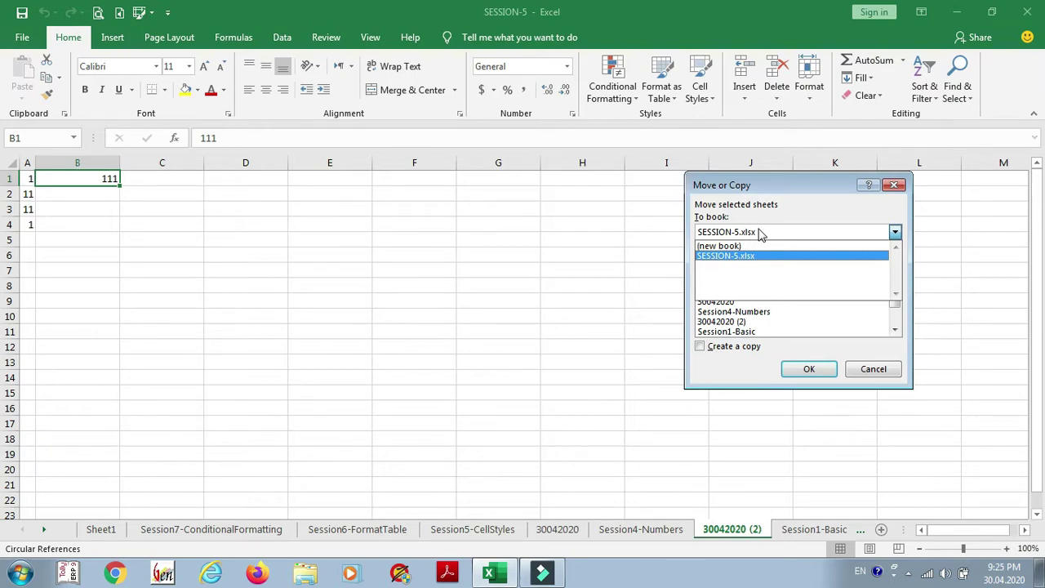
left_click(744, 246)
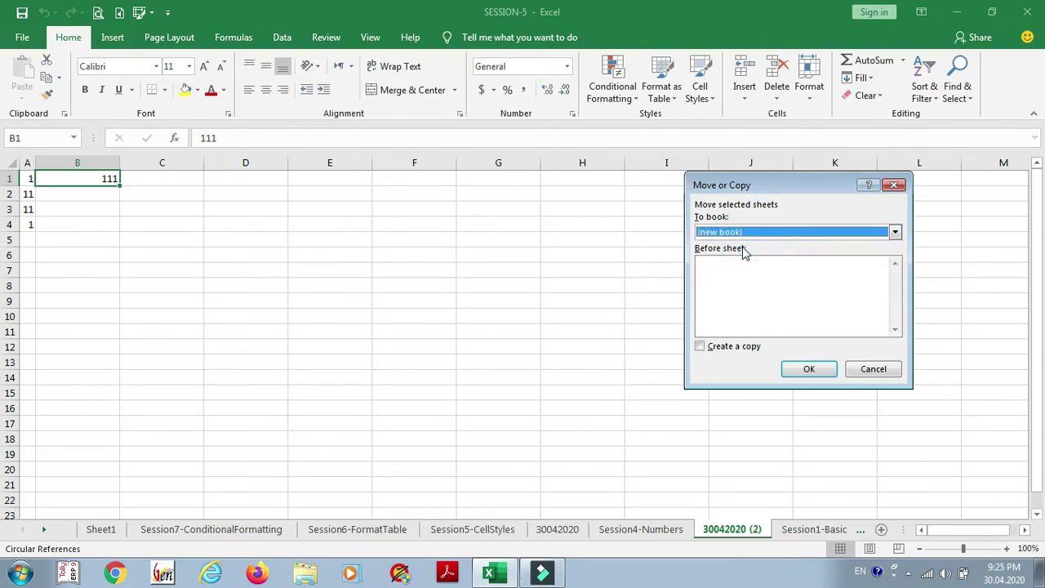
left_click(700, 347)
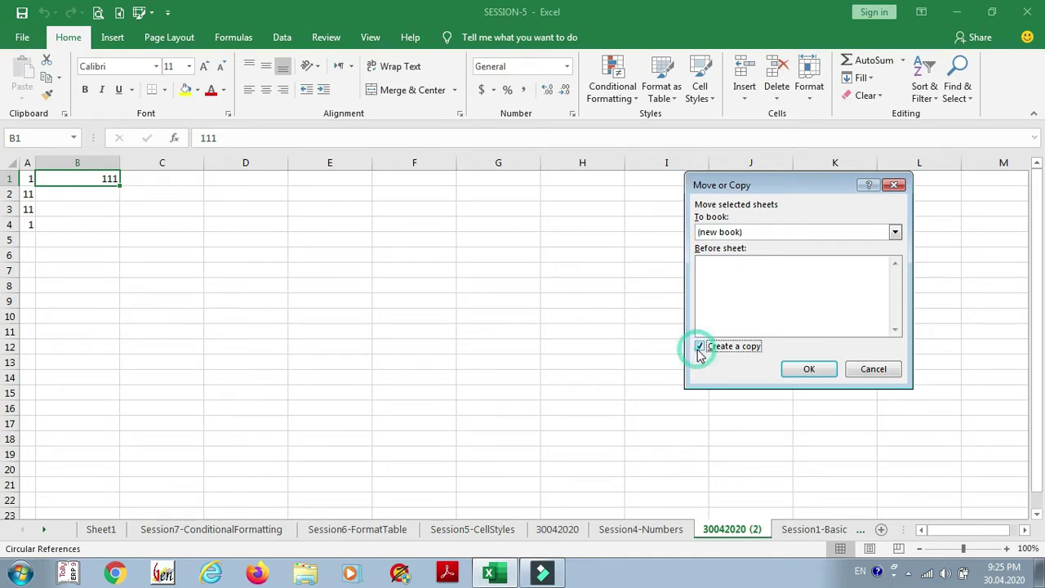
left_click(811, 376)
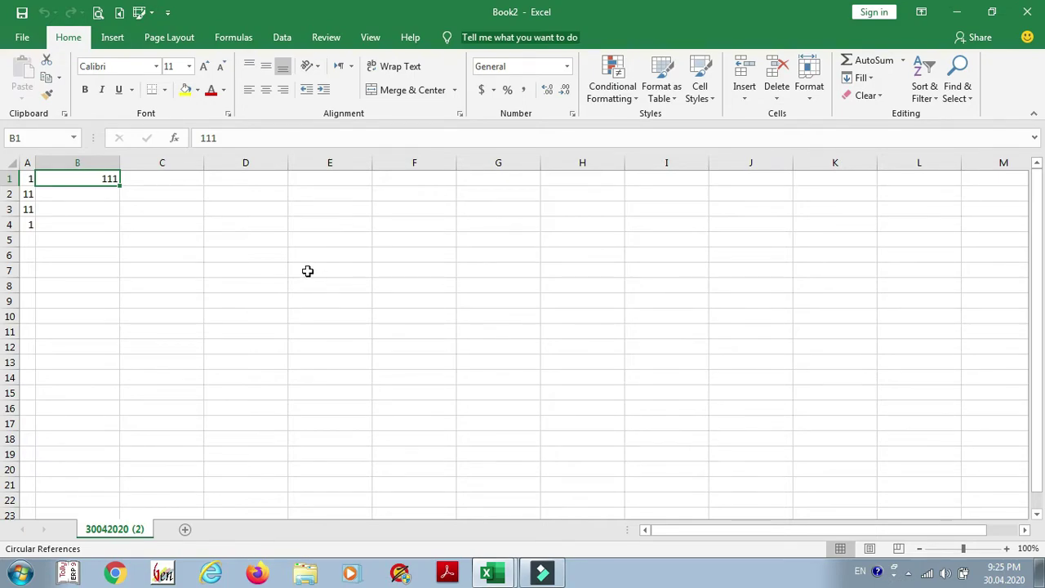
key("alt+F4")
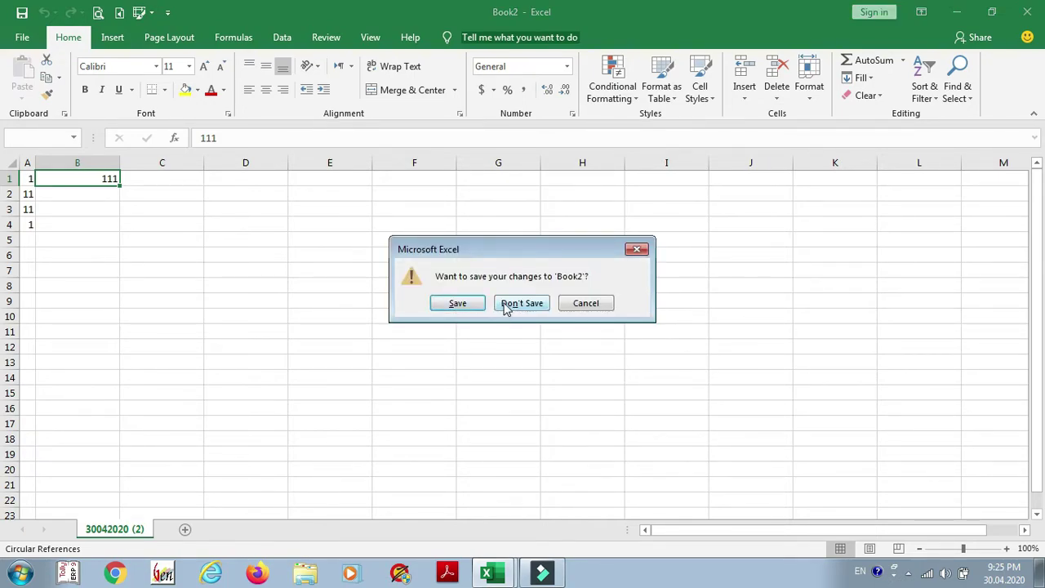
left_click(508, 306)
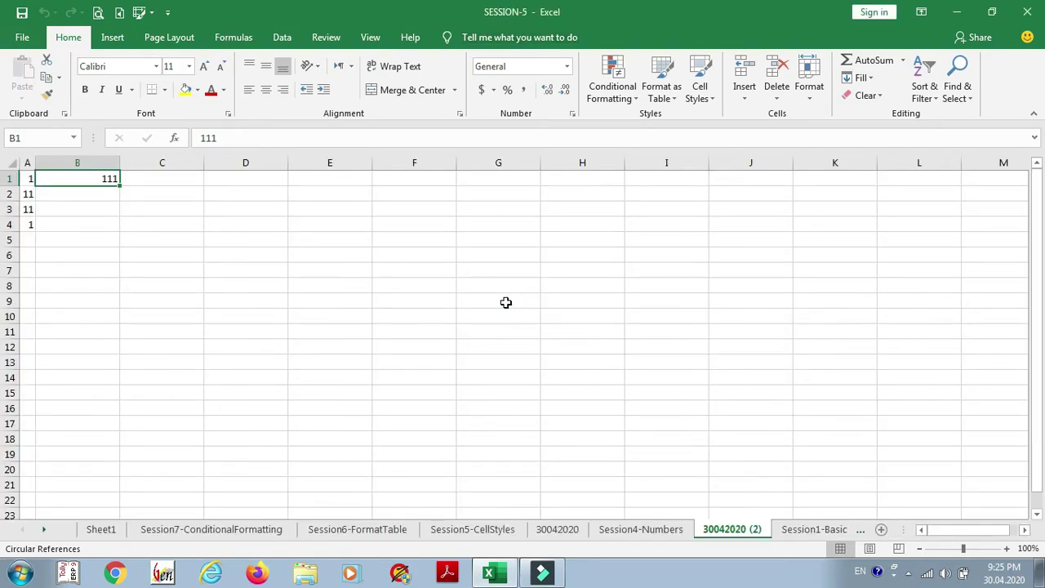
Delete the 30042020 (2) sheet permanently.
right_click(733, 532)
left_click(748, 366)
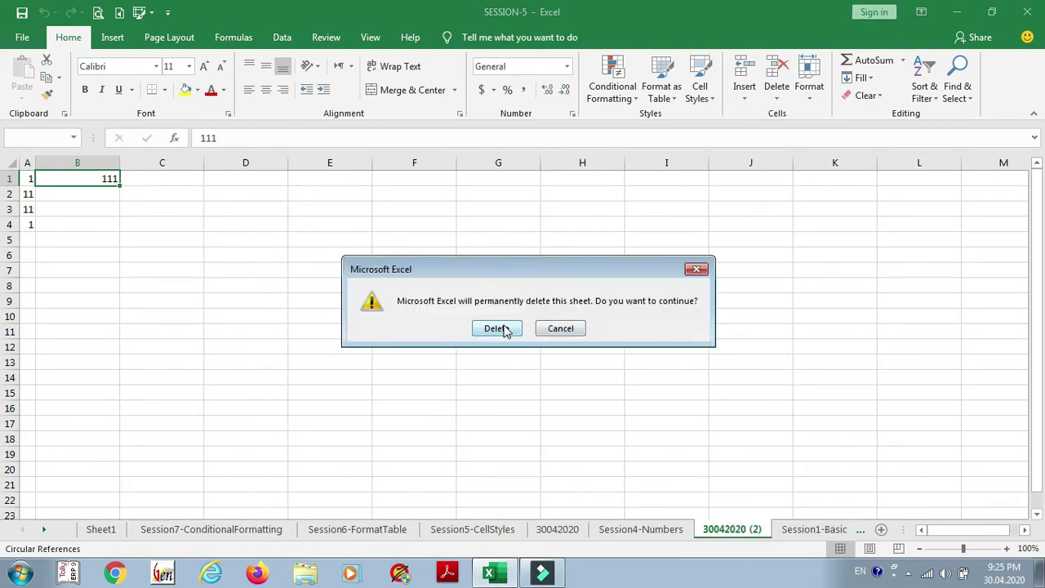
left_click(497, 328)
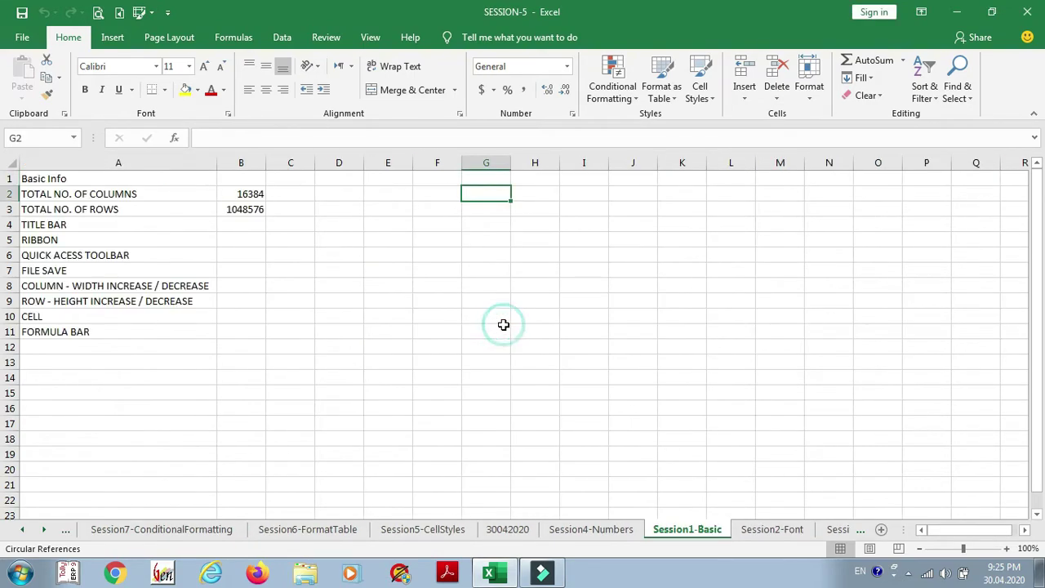
Give the 30042020 tab a colour and colour the Session4-Numbers tab green.
left_click(507, 529)
left_click(809, 85)
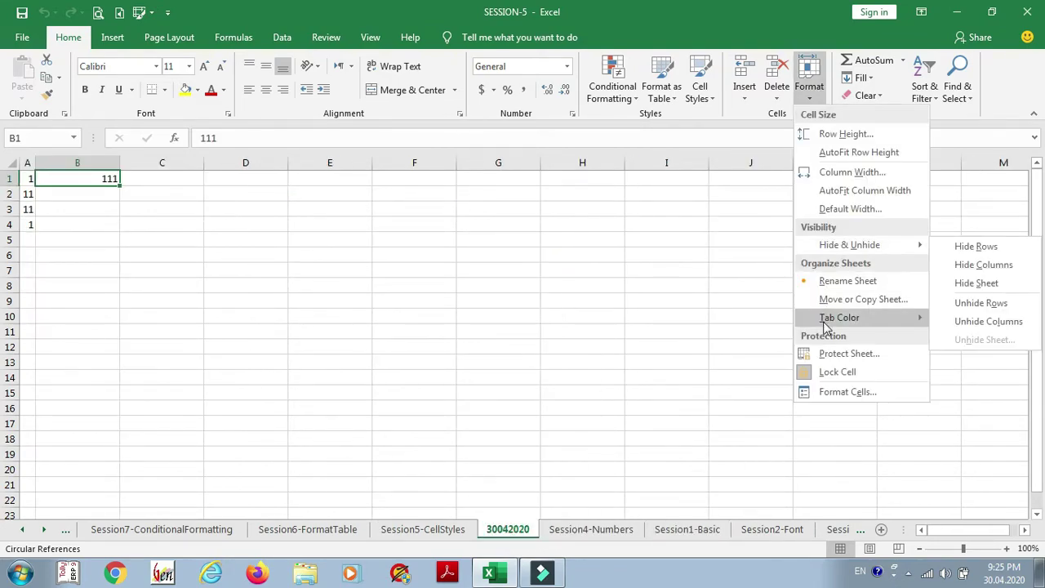
mouse_move(840, 318)
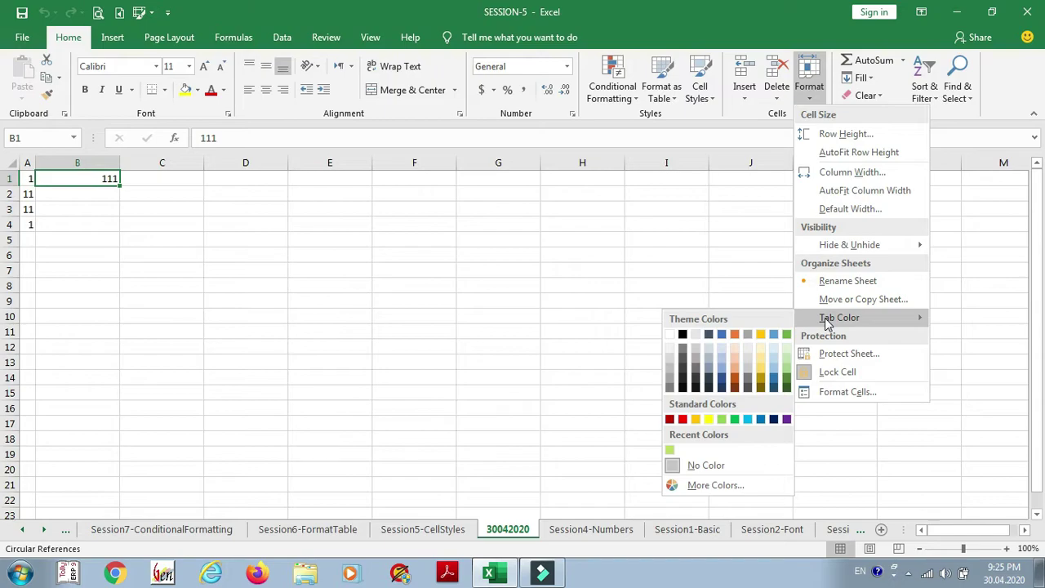
left_click(760, 376)
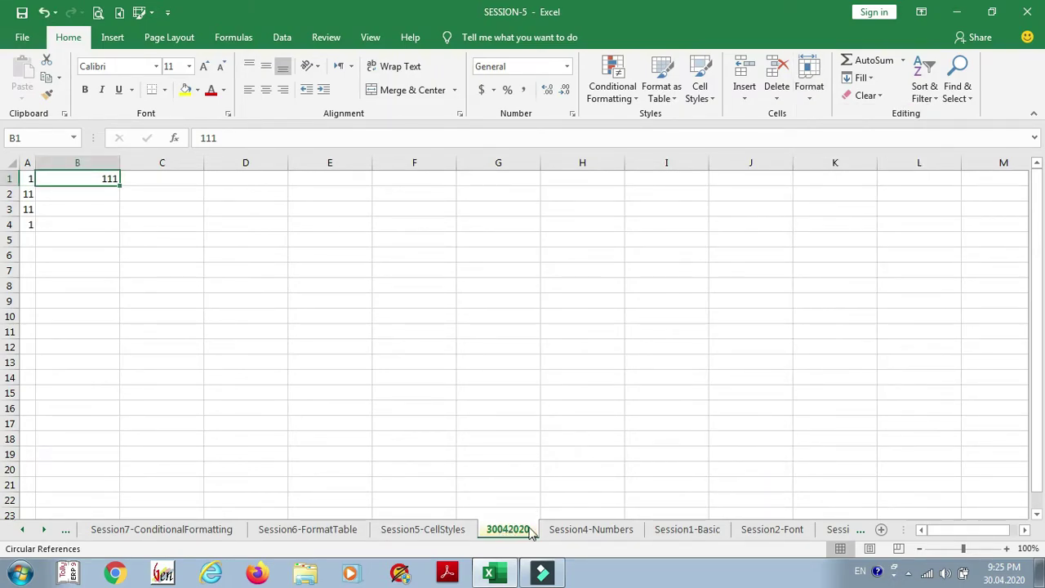
left_click(570, 530)
right_click(570, 531)
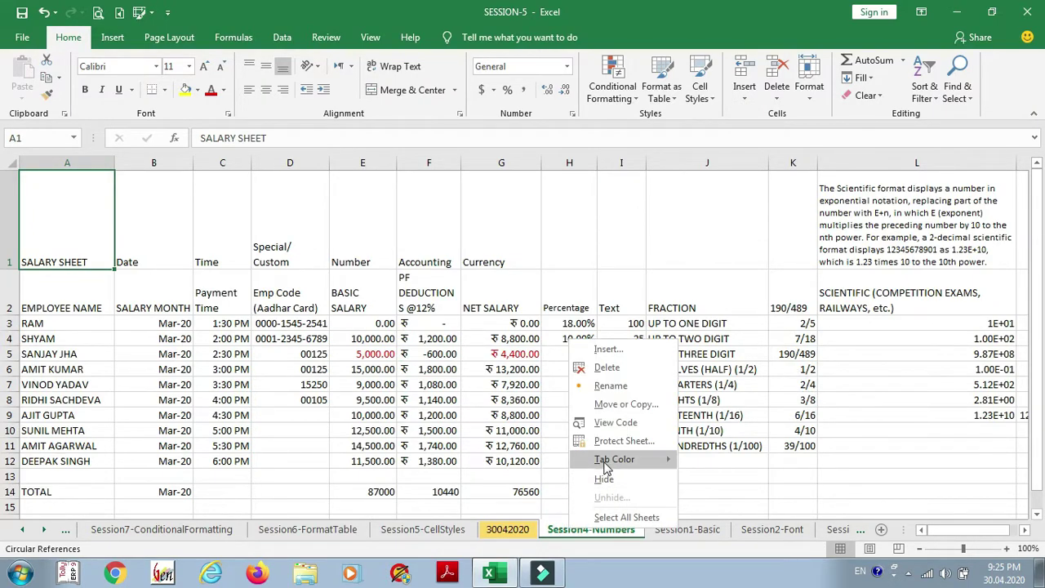
mouse_move(615, 459)
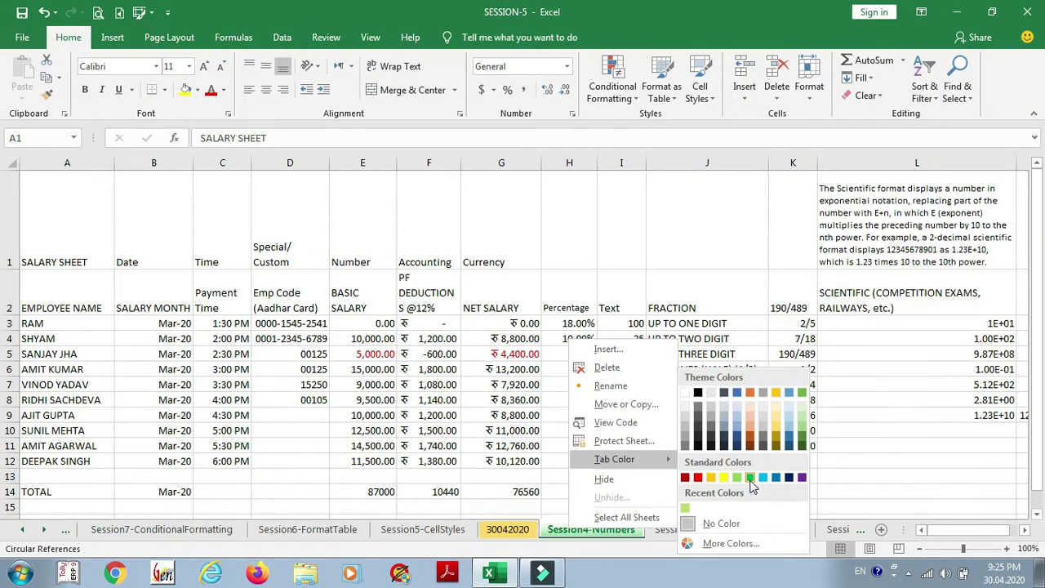
left_click(543, 414)
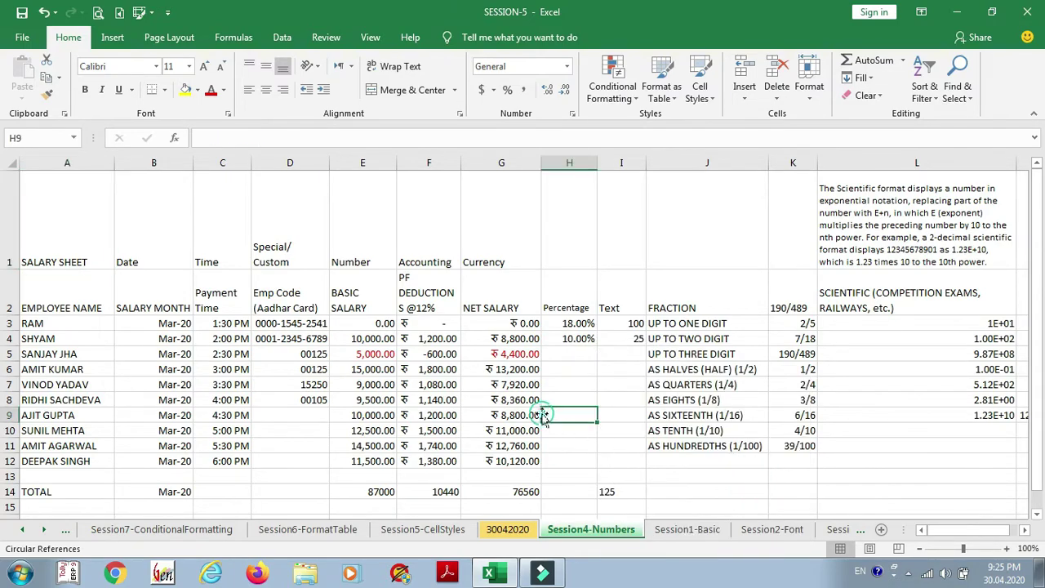
Set the 30042020 tab to No Color and browse the custom colour picker without changes.
left_click(510, 530)
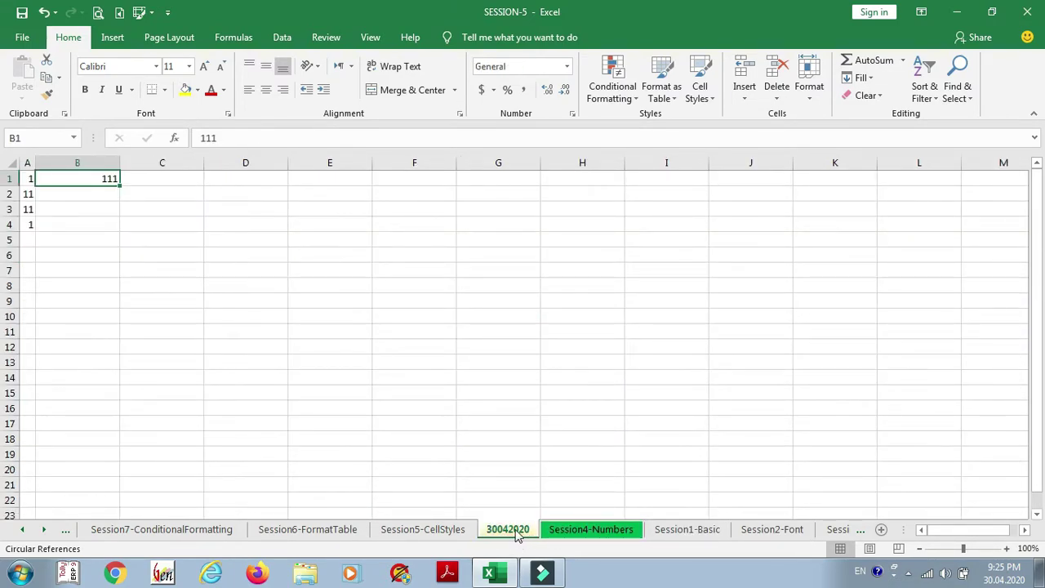
right_click(513, 532)
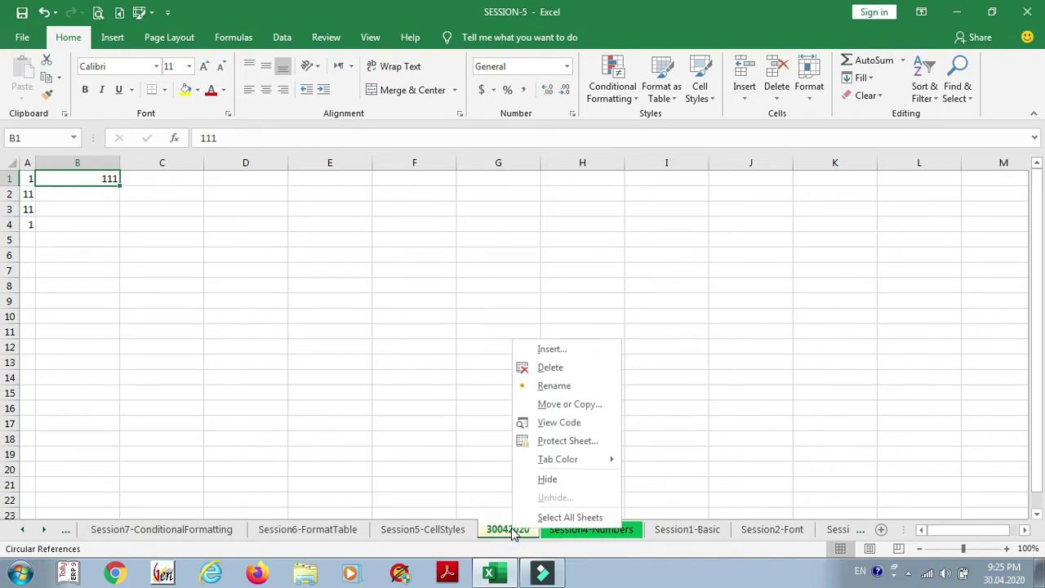
mouse_move(564, 459)
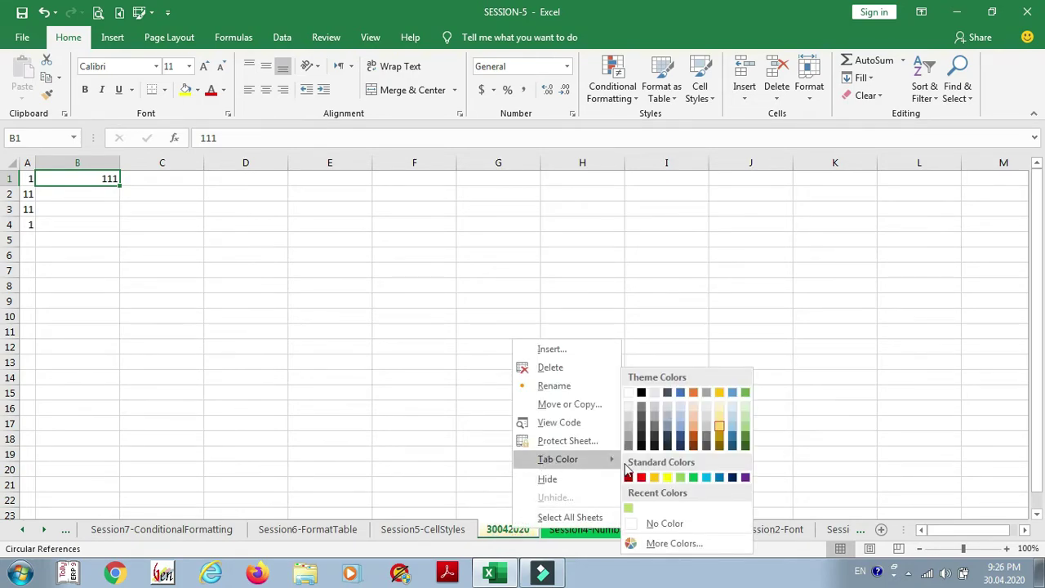
left_click(641, 523)
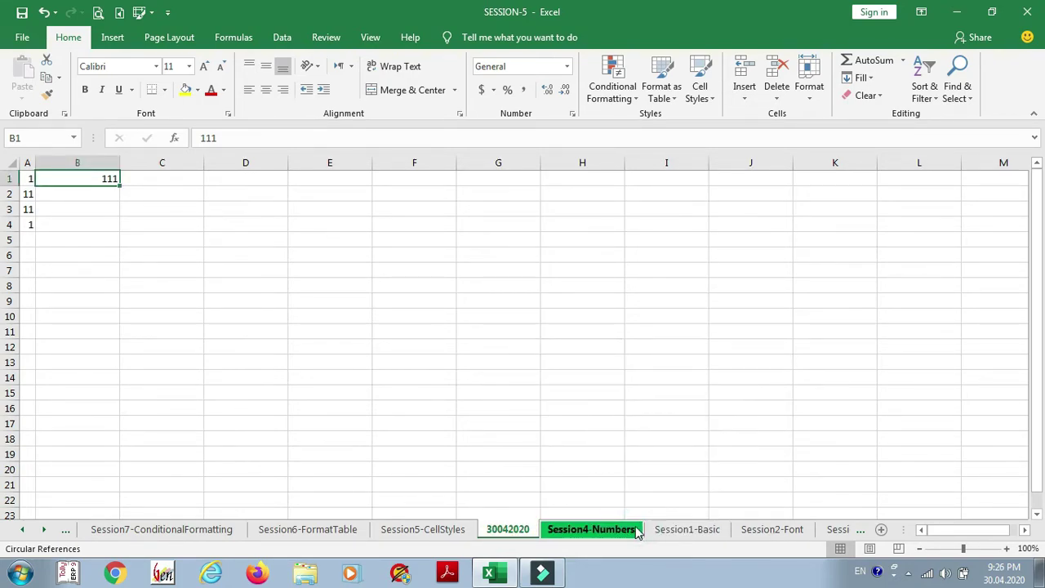
left_click(618, 531)
right_click(500, 530)
mouse_move(540, 454)
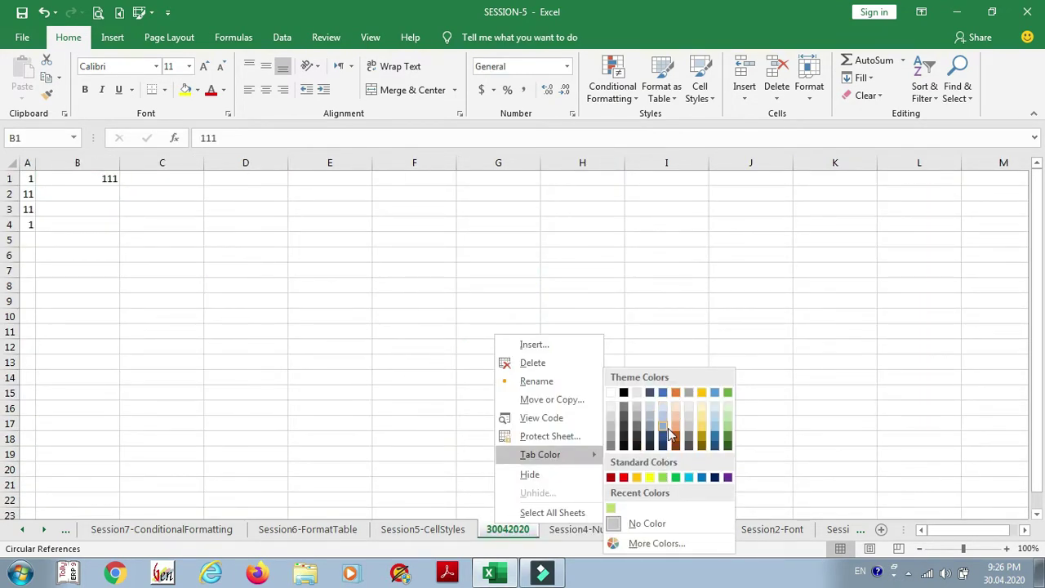
left_click(643, 543)
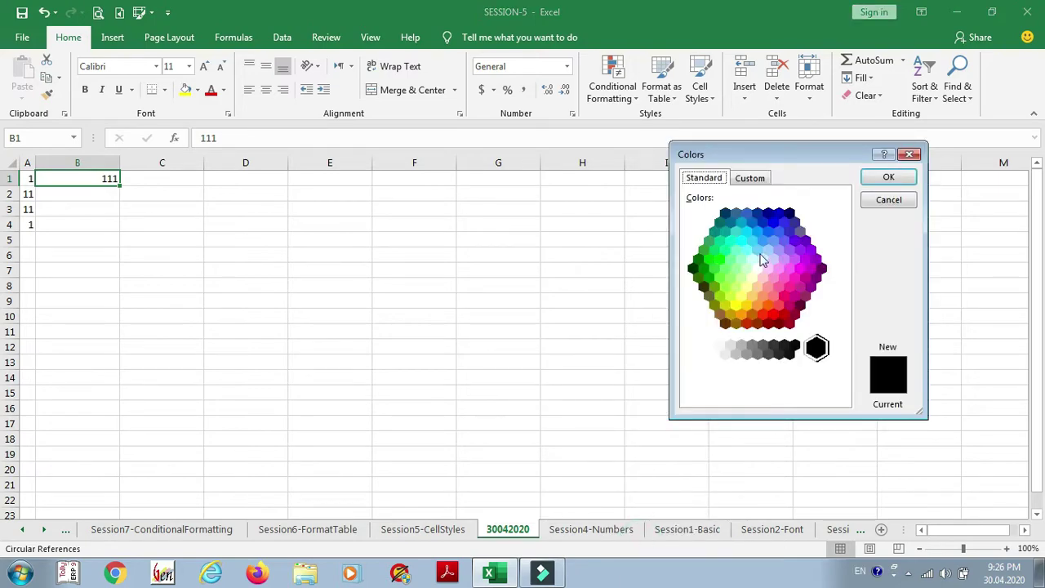
left_click(752, 179)
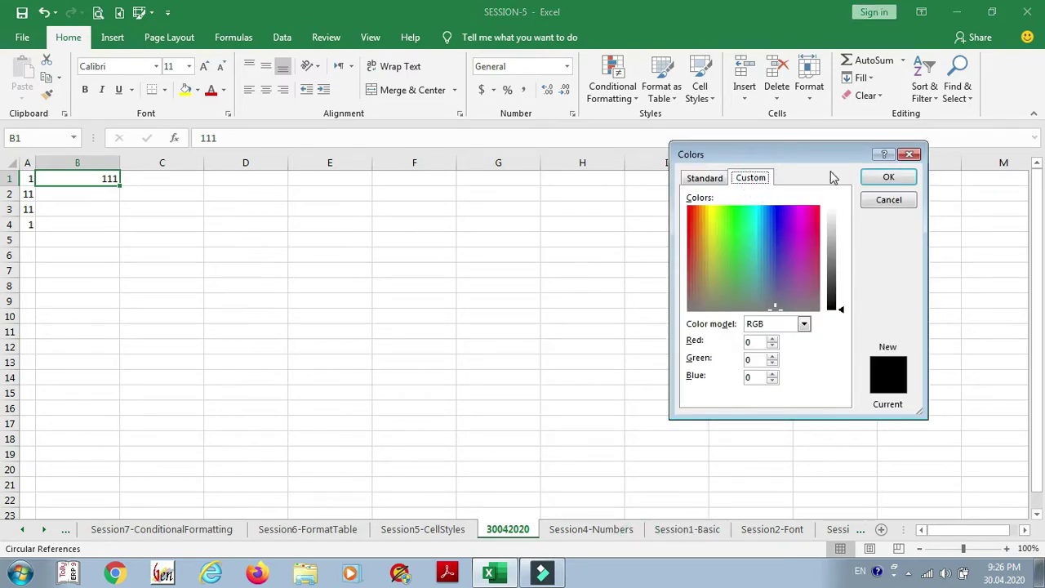
left_click(888, 200)
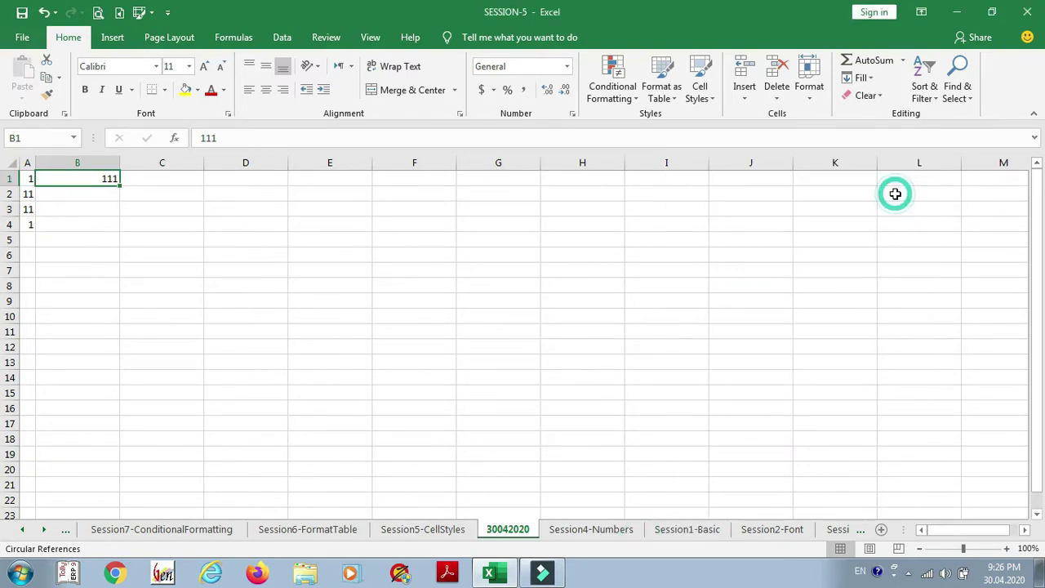
Browse the Format Cells Alignment, Font, Border, Fill and Protection tabs, closing unchanged.
left_click(810, 90)
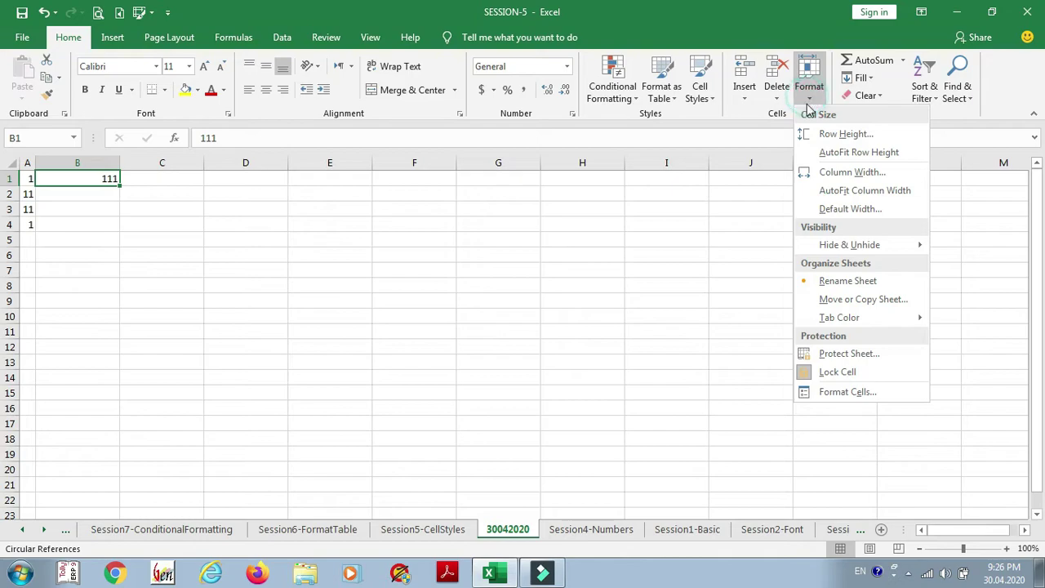
left_click(825, 395)
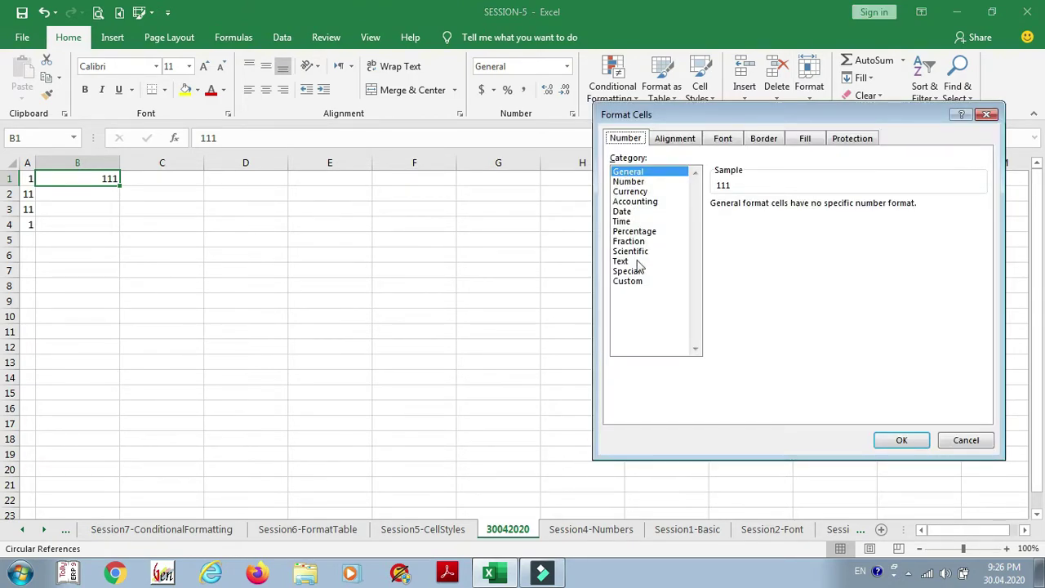
left_click(677, 139)
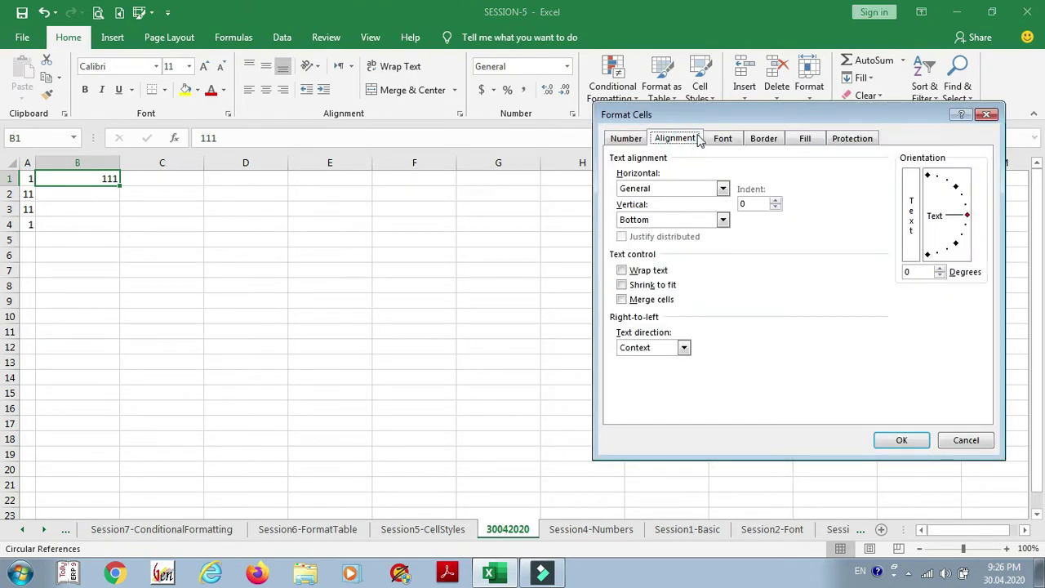
left_click(723, 140)
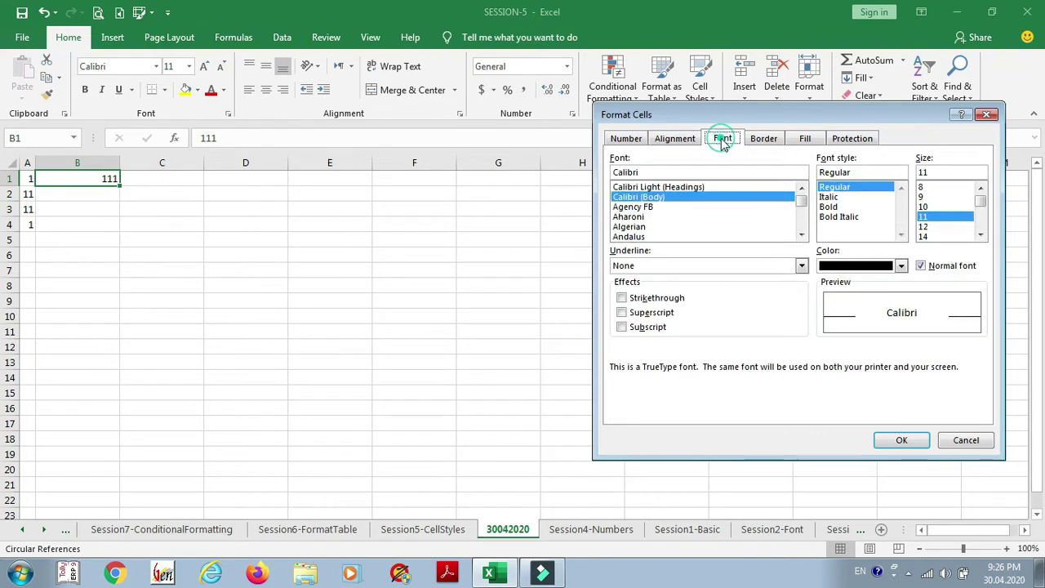
left_click(764, 138)
left_click(805, 139)
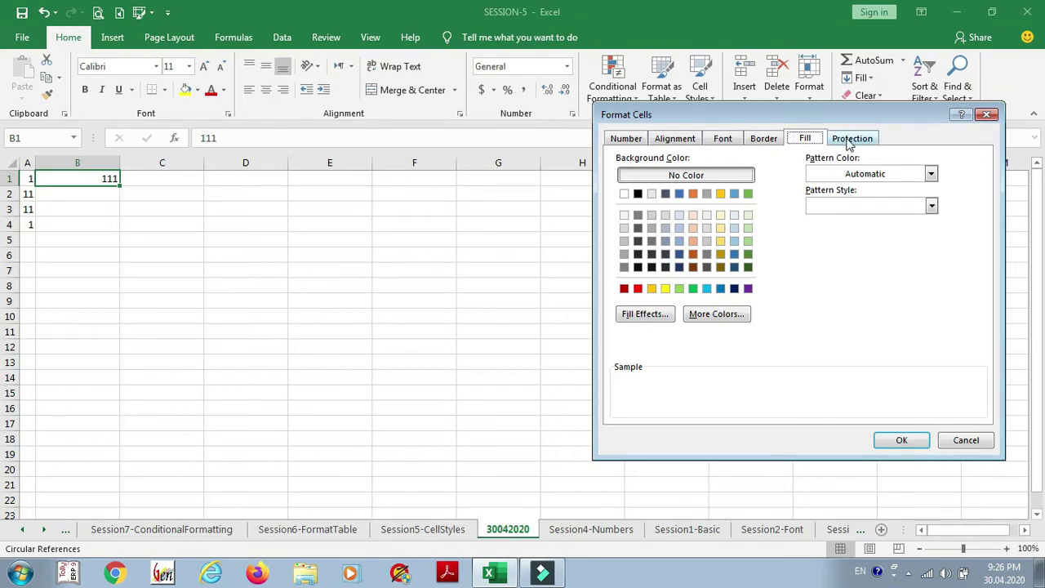
left_click(850, 141)
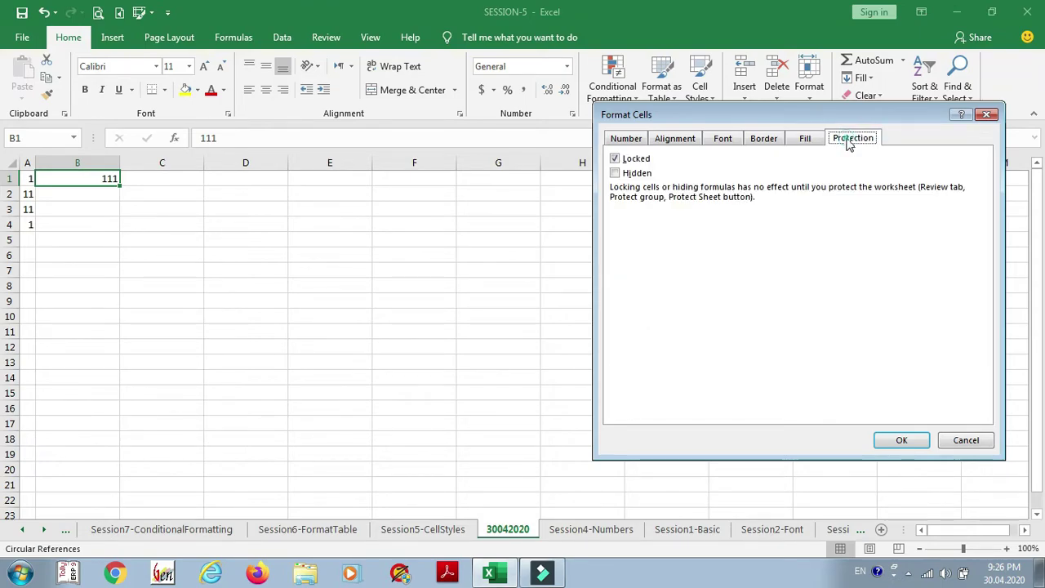
left_click(987, 115)
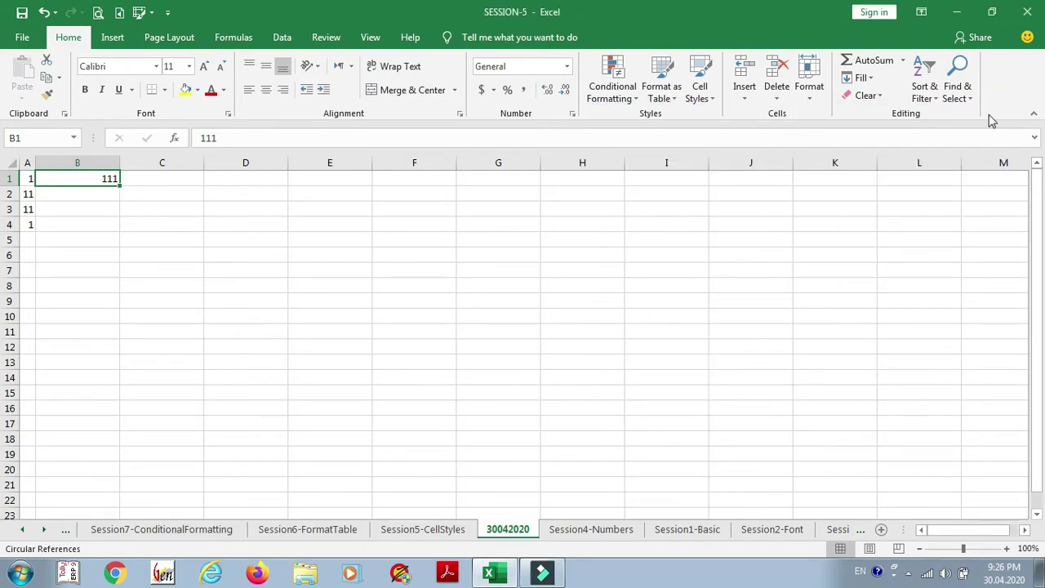
left_click(809, 86)
Protect the 30042020 sheet with a password, confirming it in Confirm Password.
left_click(824, 357)
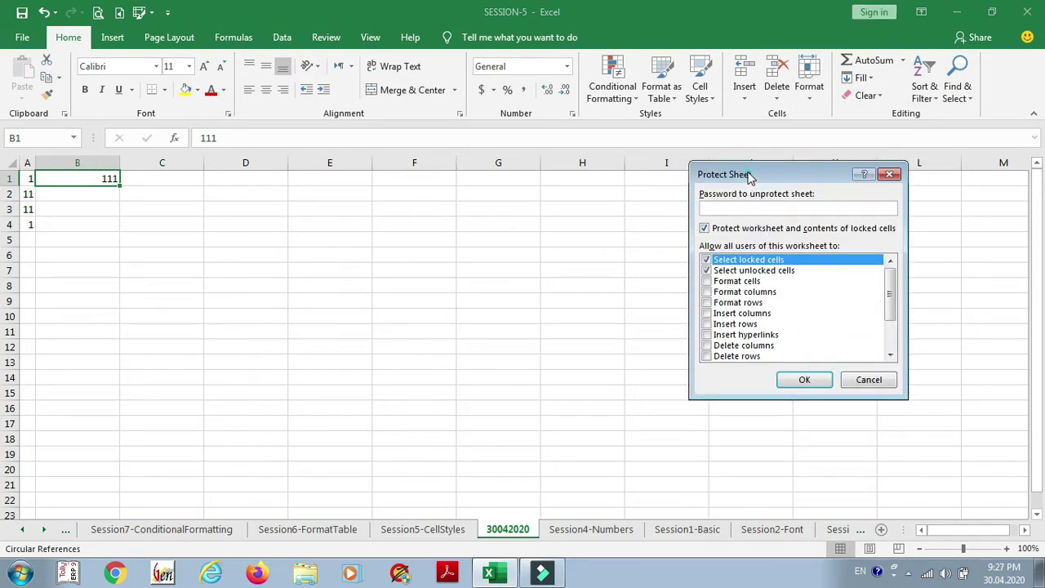
left_click_drag(750, 184, 579, 179)
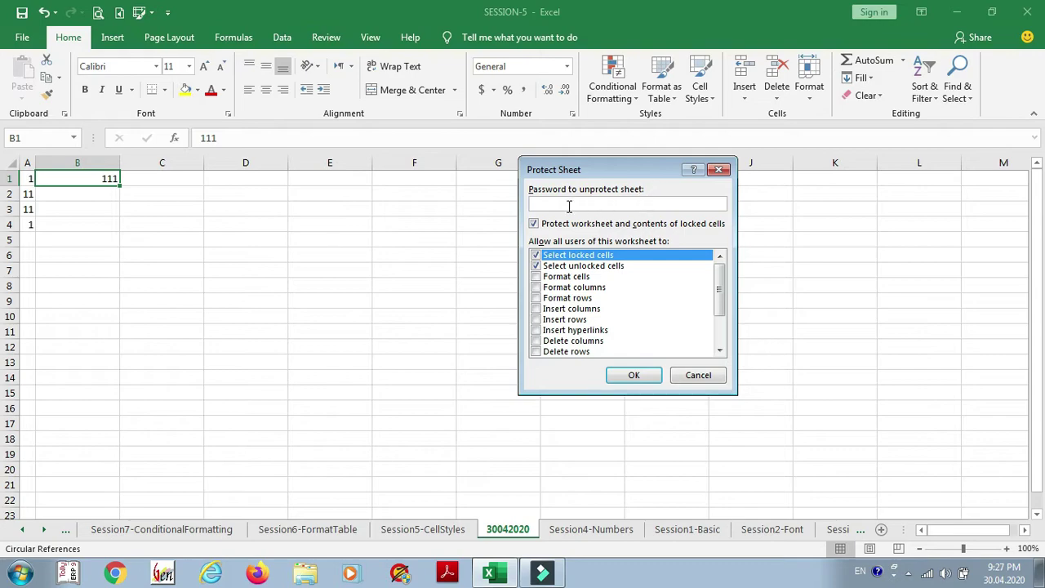
left_click(568, 203)
left_click(620, 375)
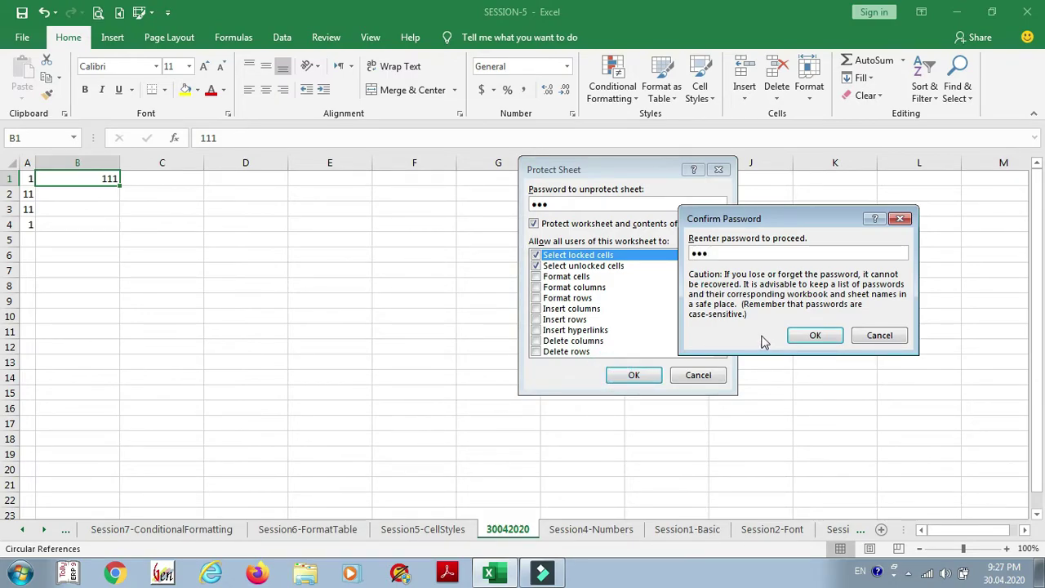
left_click(813, 335)
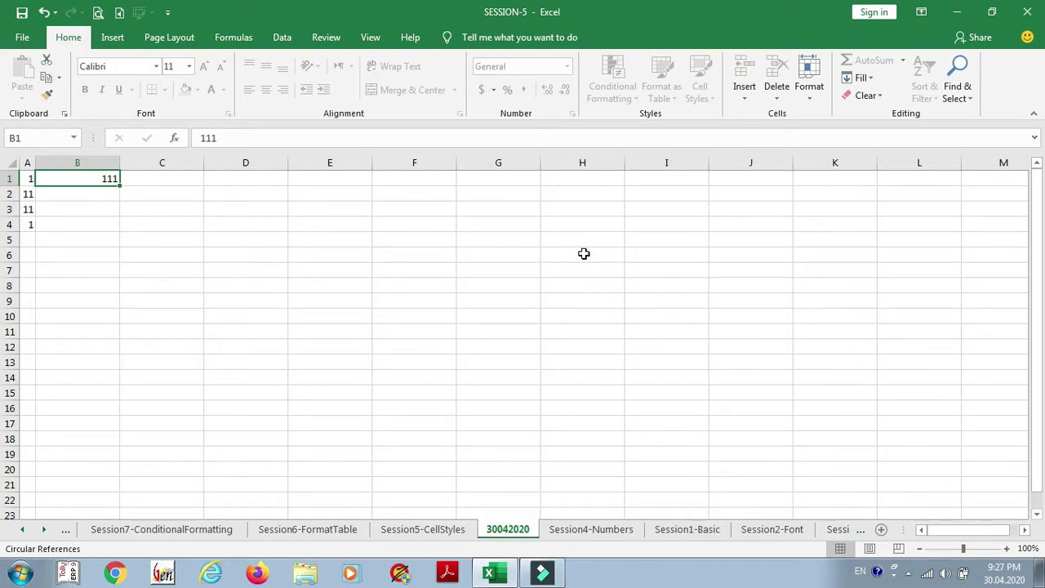
key("ctrl+w")
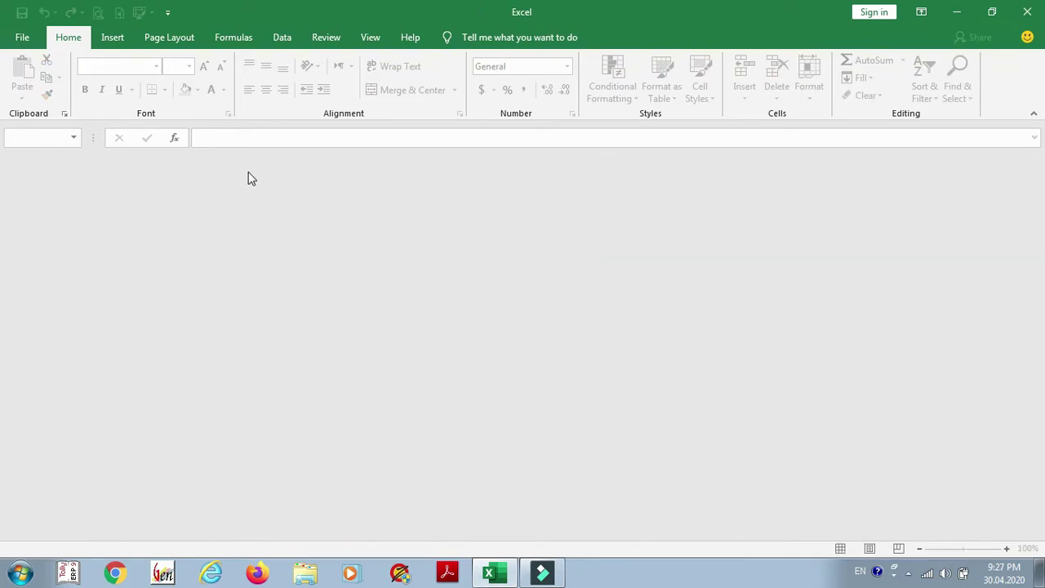
left_click(21, 36)
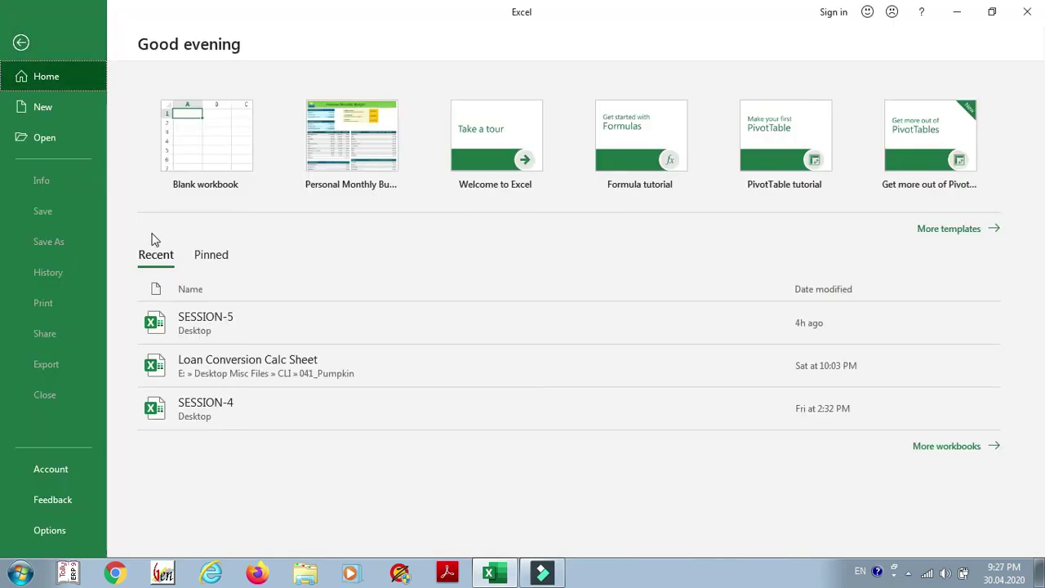
left_click(202, 336)
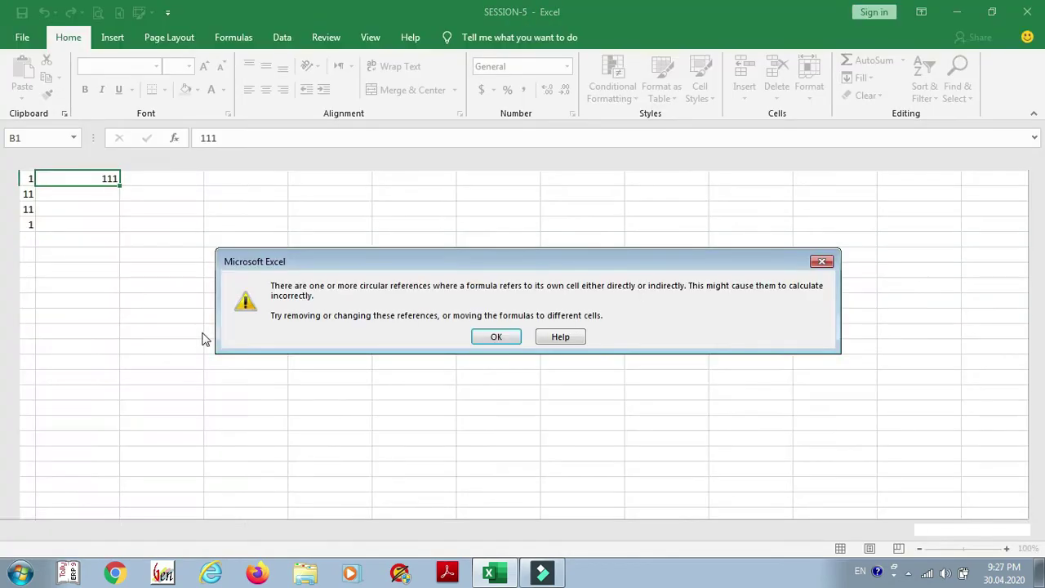
left_click(488, 337)
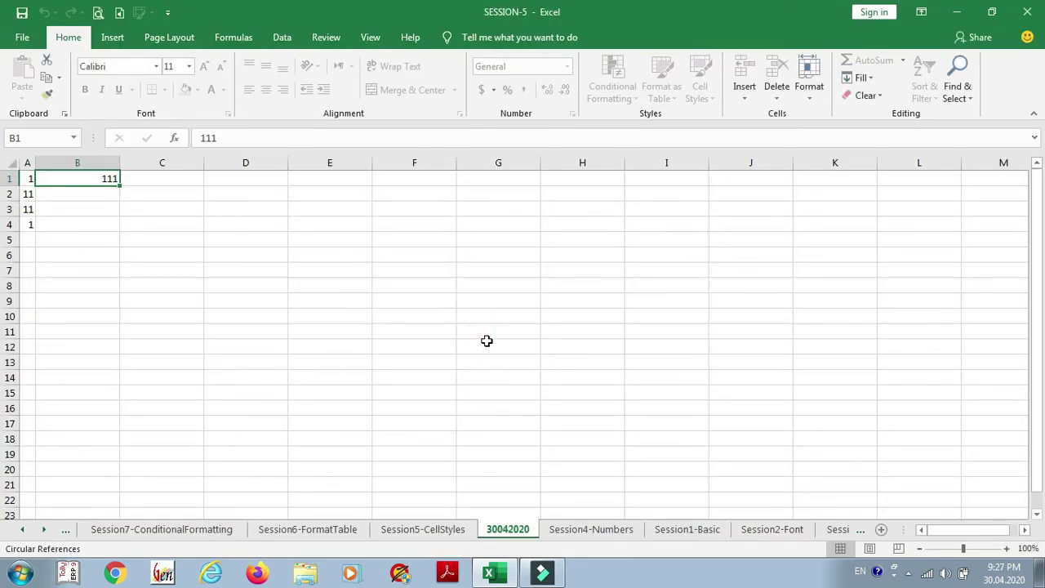
double_click(141, 236)
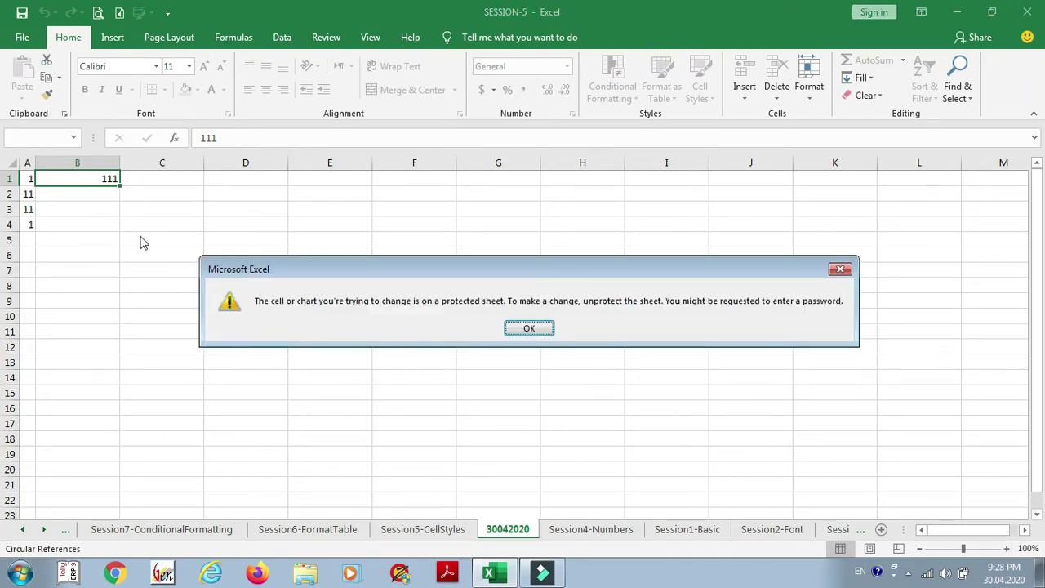
left_click(529, 327)
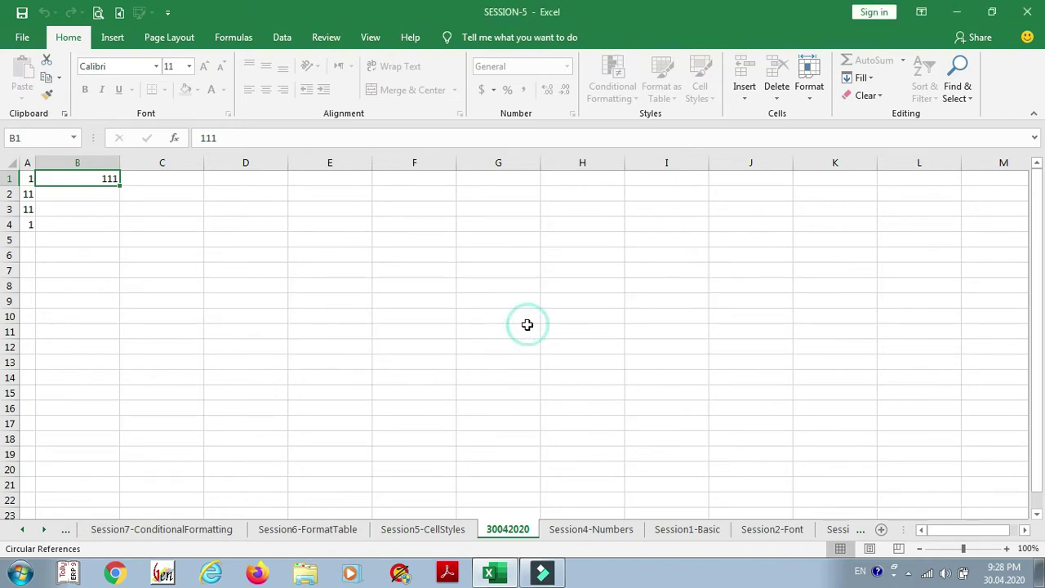
key("Down")
key("Down")
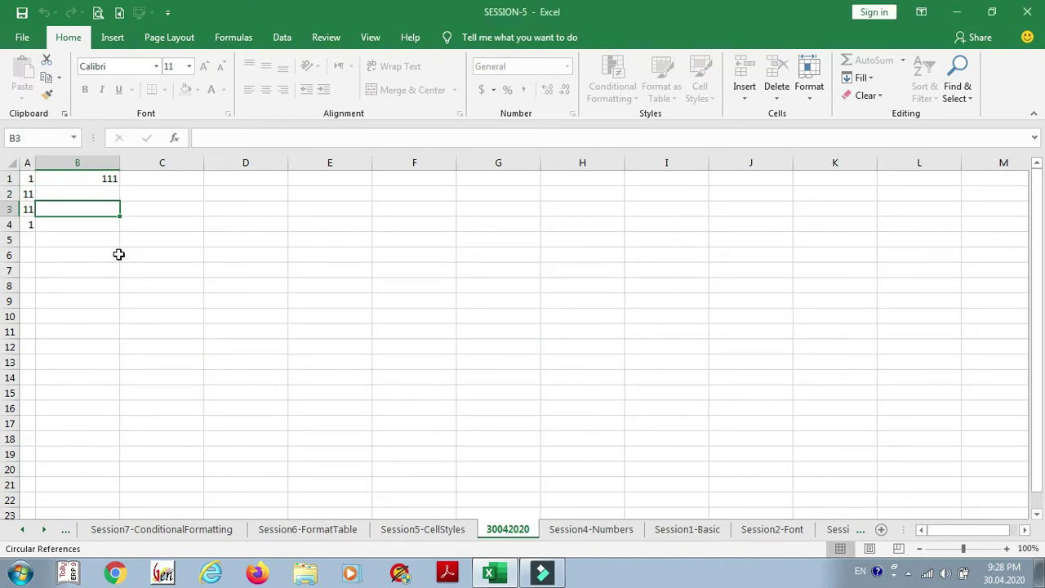
type("1")
key("Return")
middle_click(693, 400)
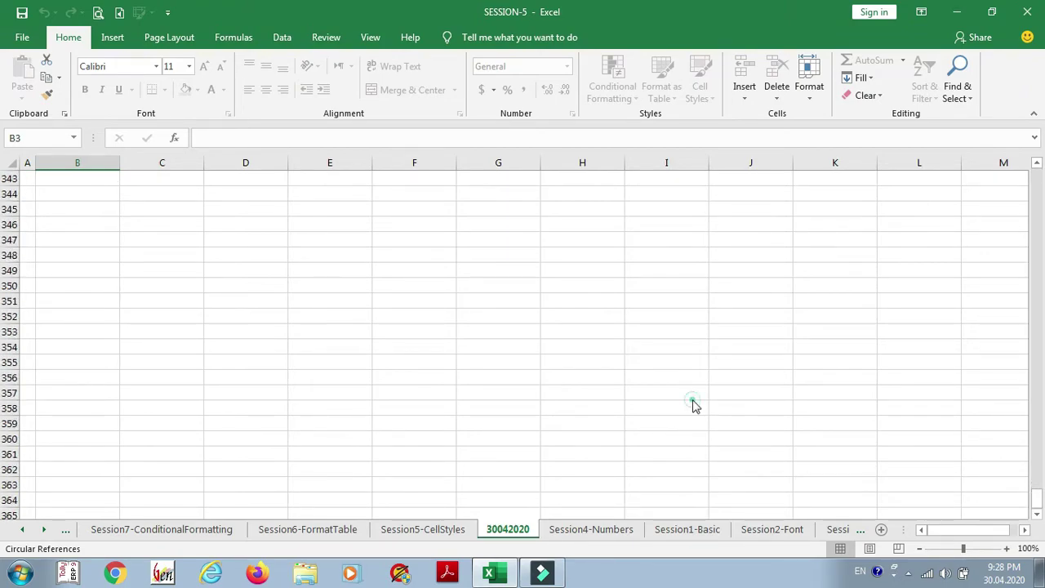
left_click(684, 408)
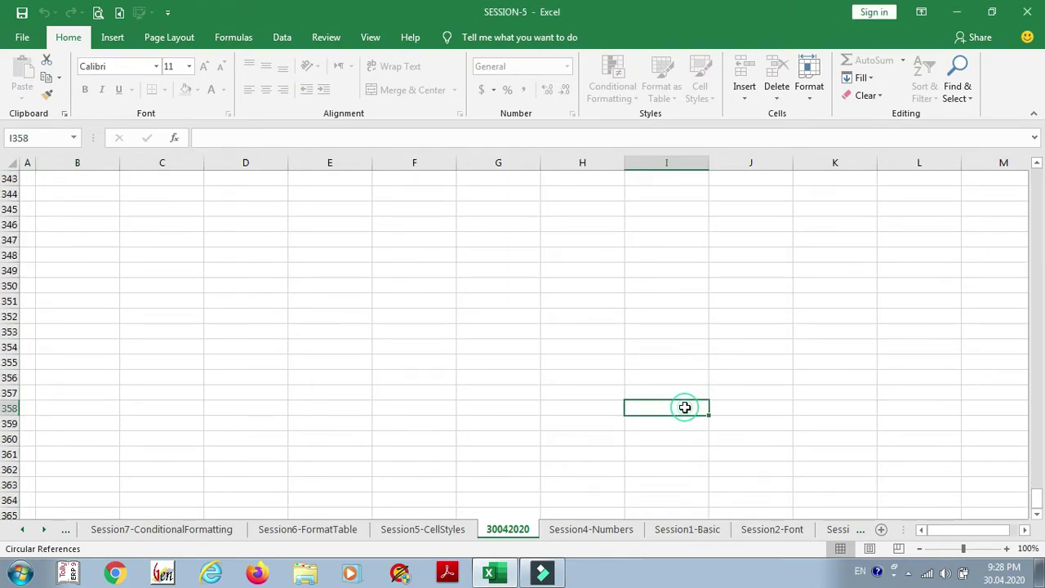
double_click(684, 407)
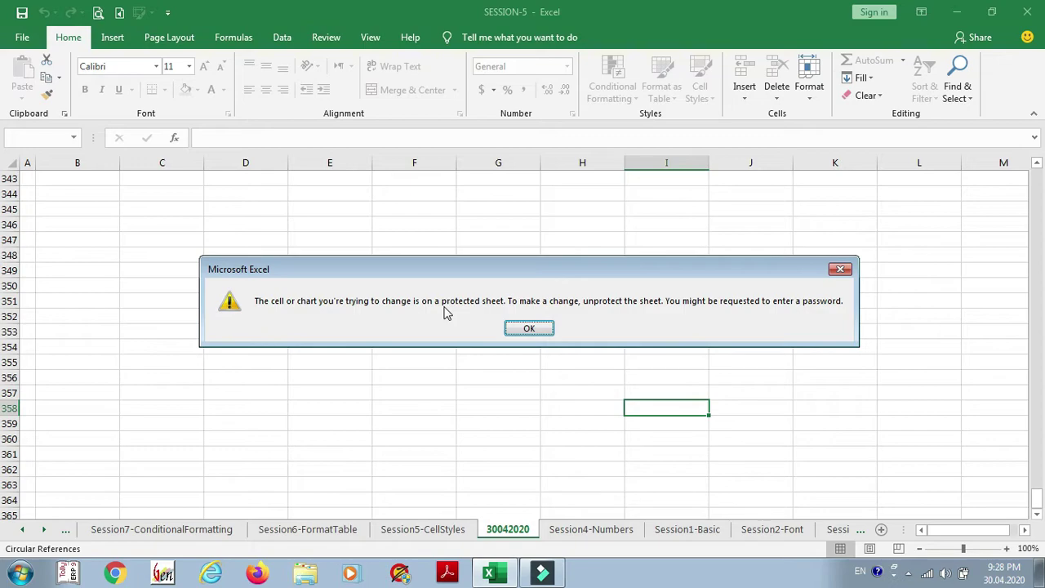
left_click(517, 328)
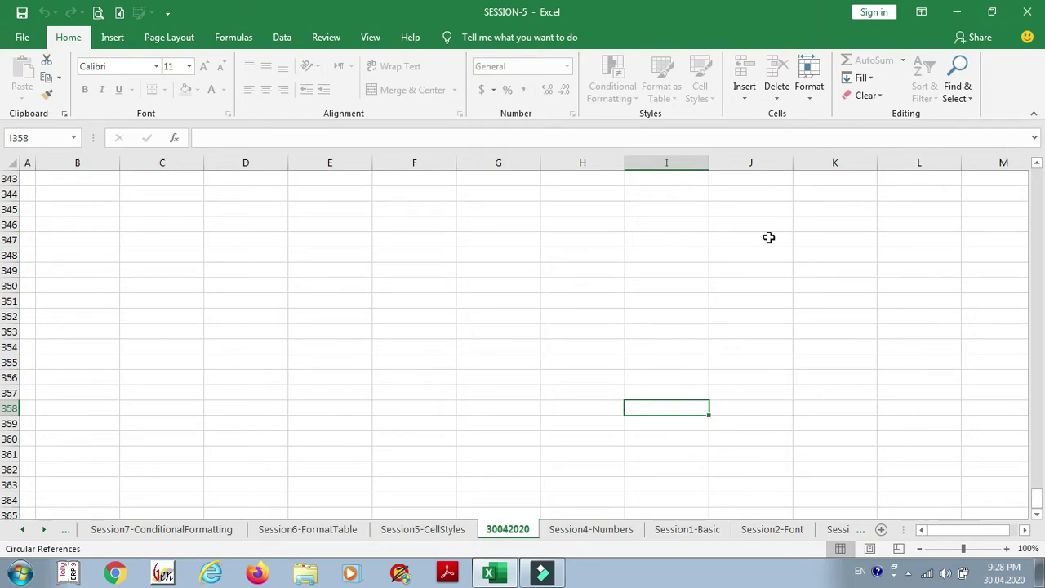
Unprotect the 30042020 sheet by entering its password.
left_click(814, 102)
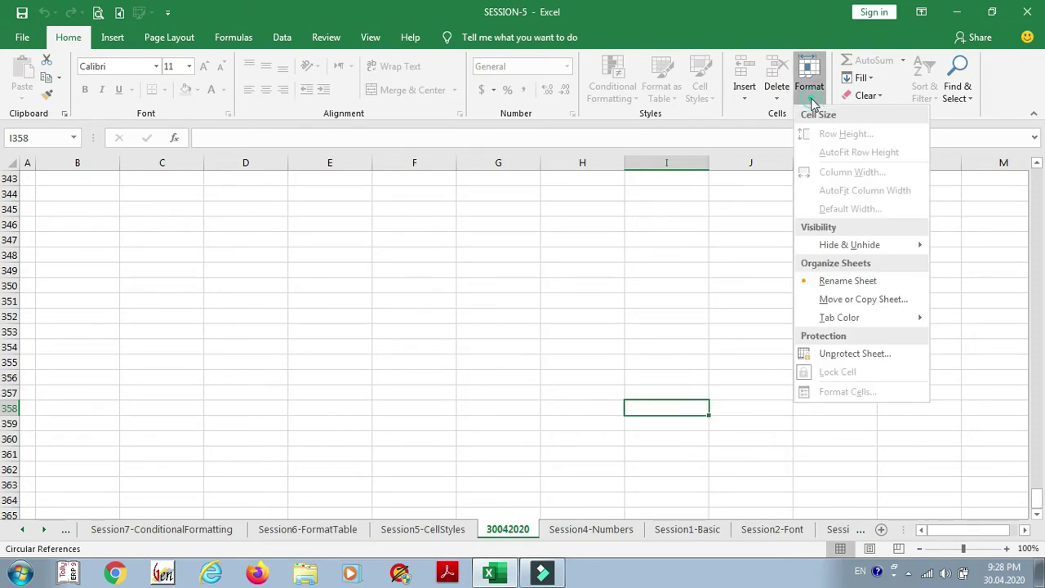
left_click(858, 354)
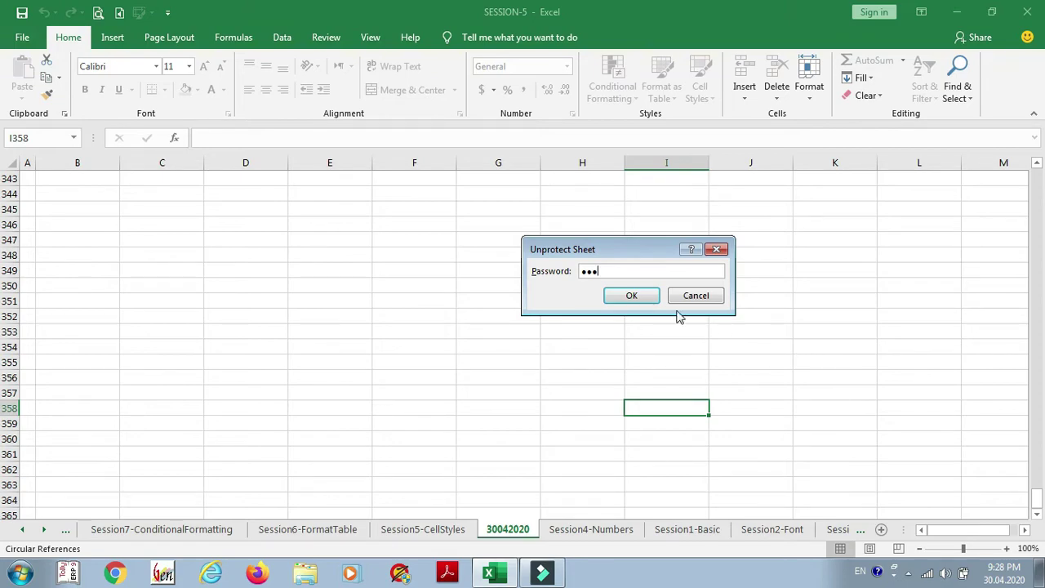
left_click(645, 297)
Enter 123 into cells I351 and I352.
left_click(653, 301)
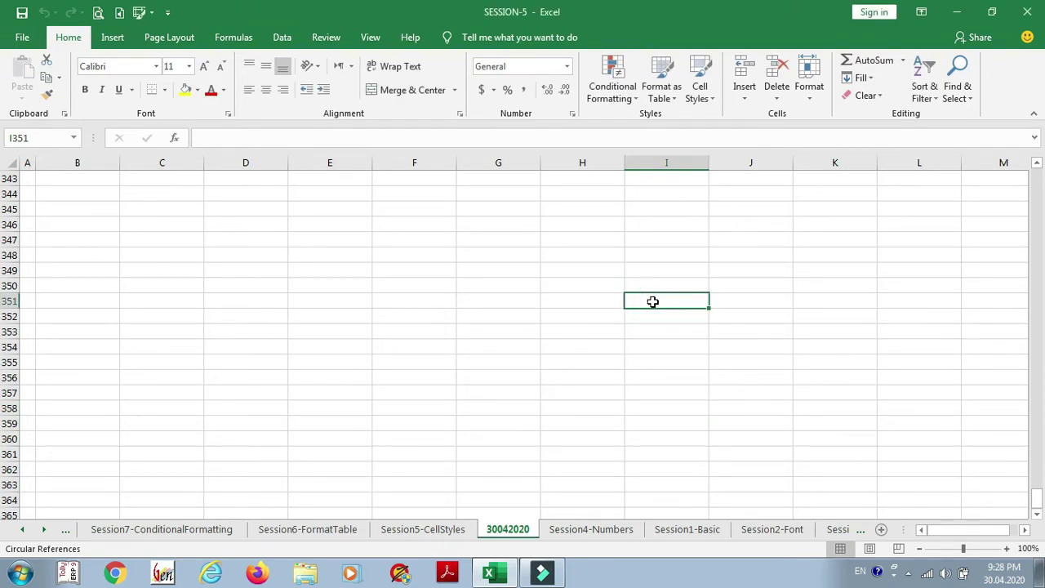
type("123")
key("Return")
type("123")
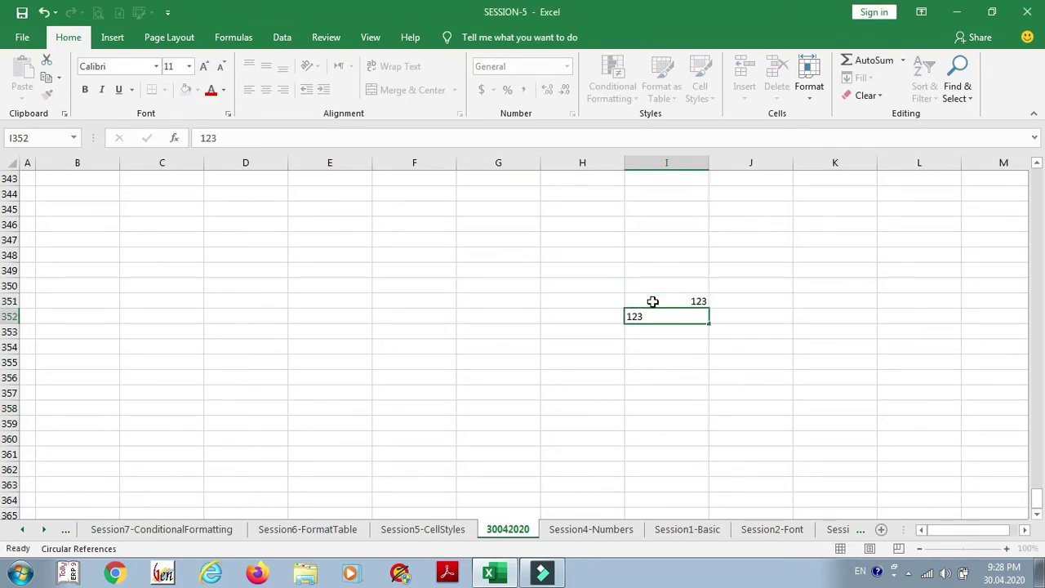
key("Return")
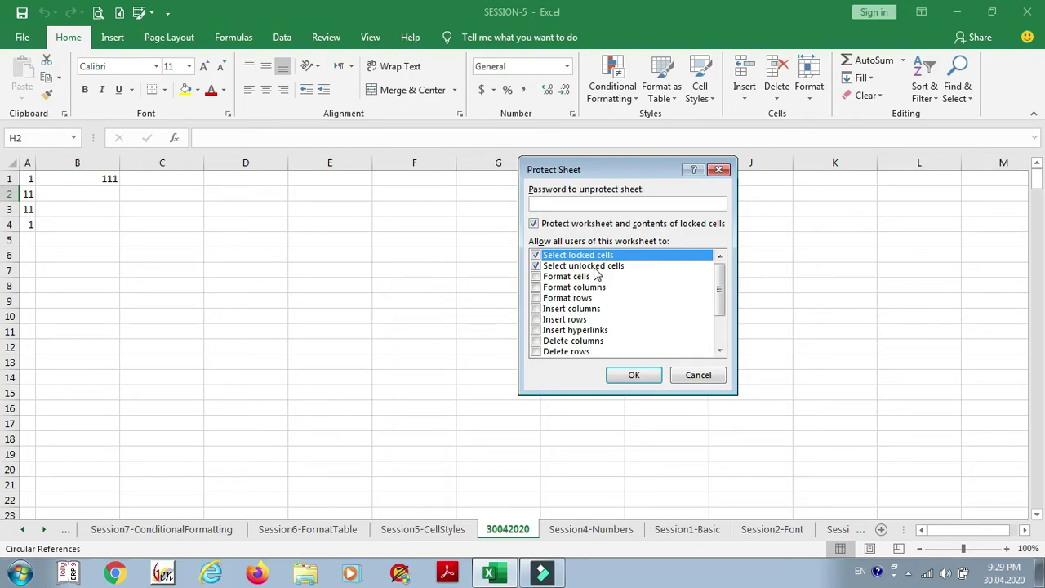
Re-protect the sheet with a password, allowing the Format cells permission.
left_click(536, 277)
left_click(536, 278)
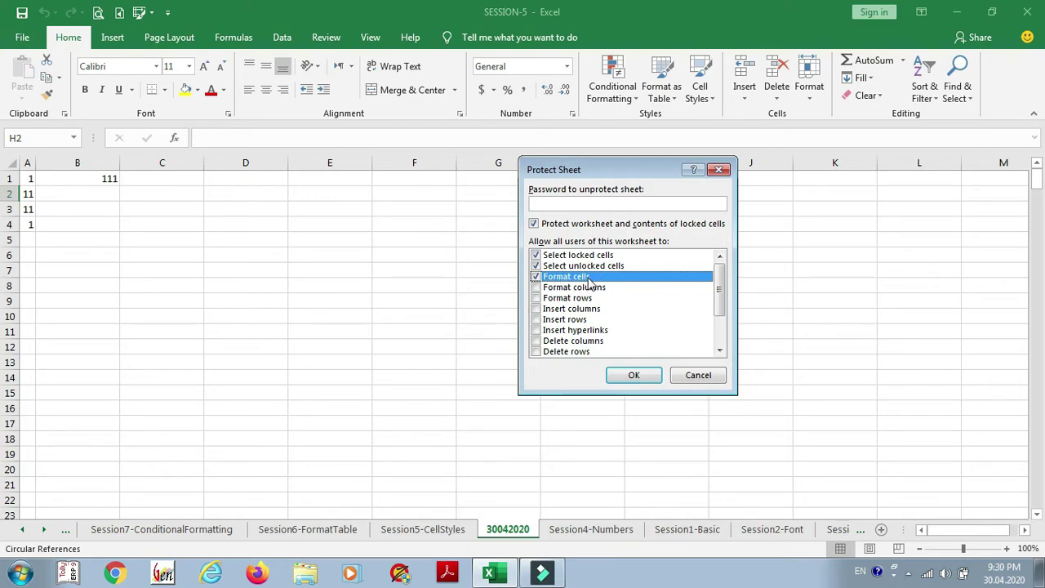
left_click(555, 203)
left_click(619, 378)
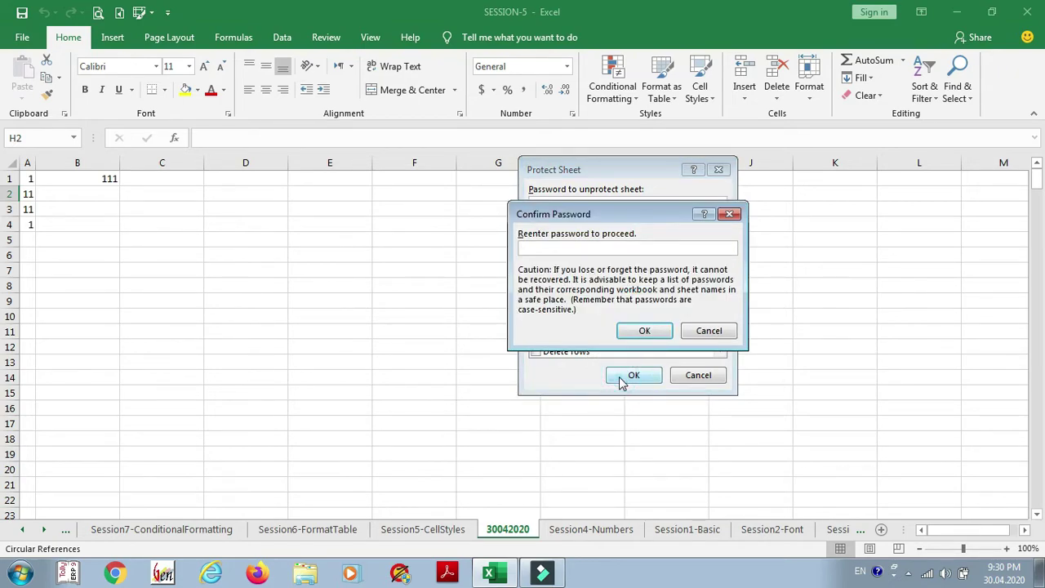
key("Return")
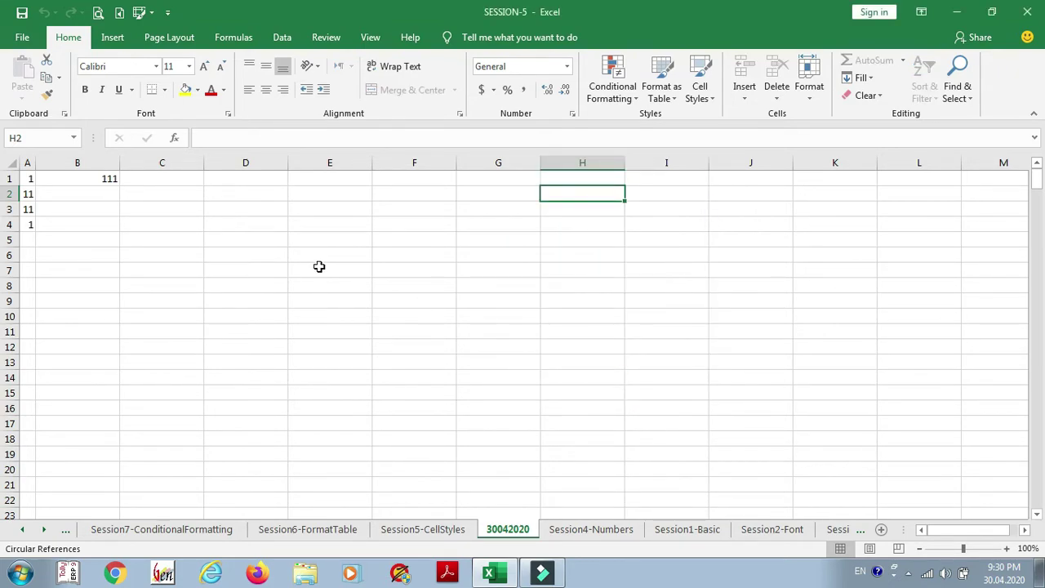
Make 111 in B1 bold and italic, toggling underline on and off.
double_click(82, 178)
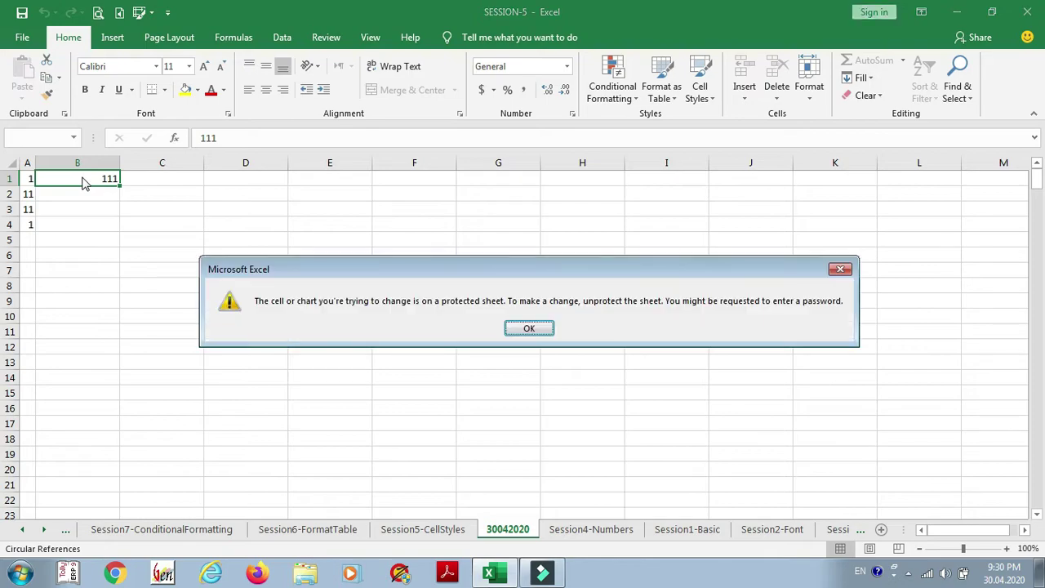
key("Return")
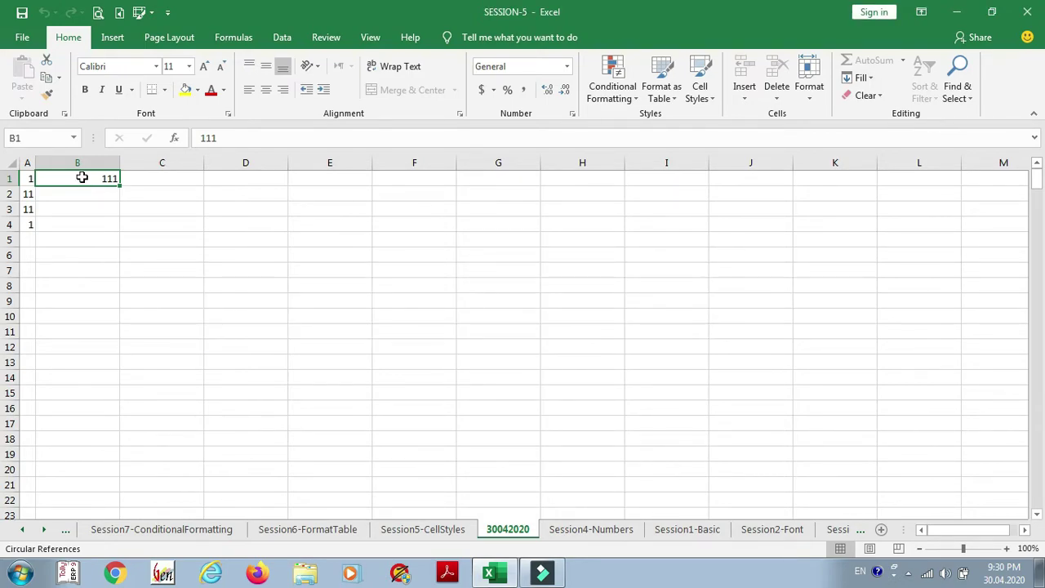
left_click(86, 90)
left_click(101, 90)
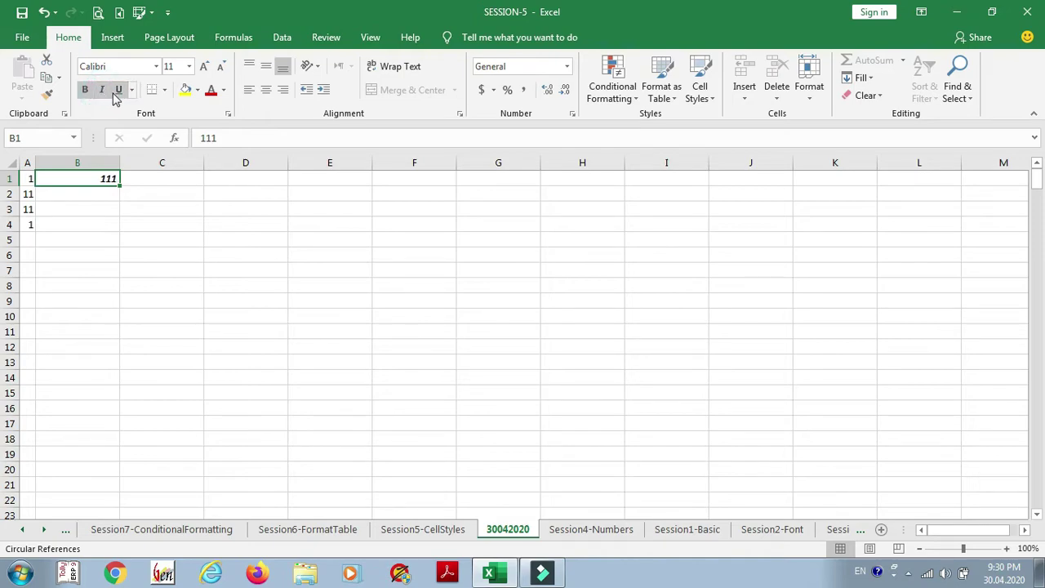
left_click(117, 89)
left_click(117, 90)
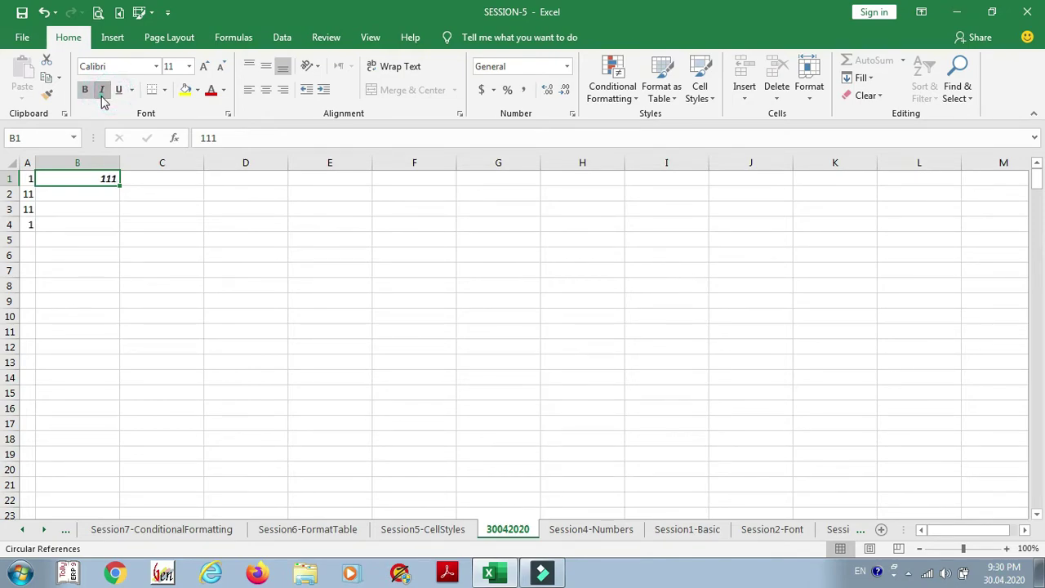
Clear bold and italic from 111 and unprotect the sheet with its password.
left_click(101, 90)
left_click(86, 90)
key("alt+h")
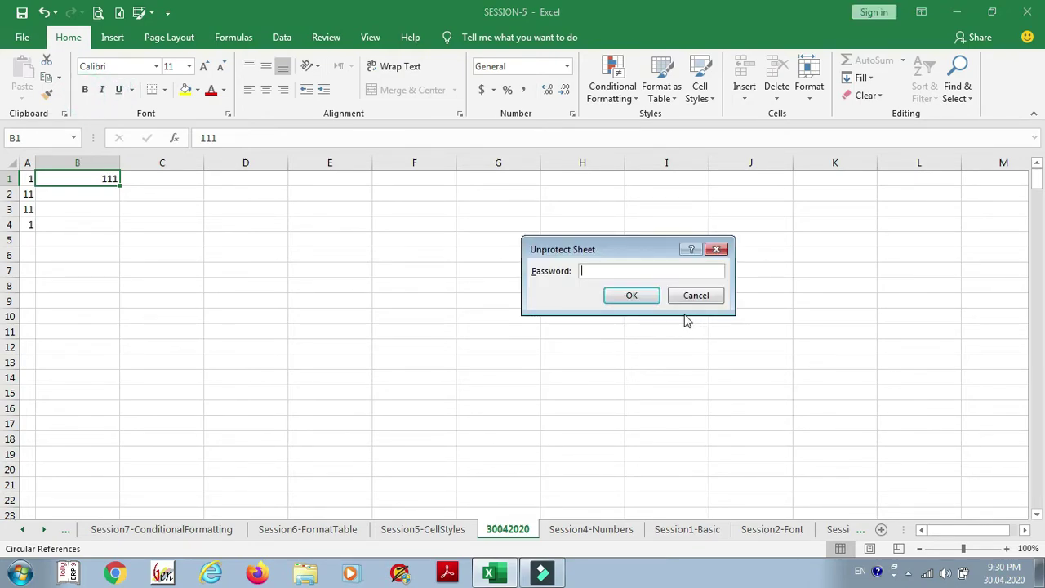
key("Return")
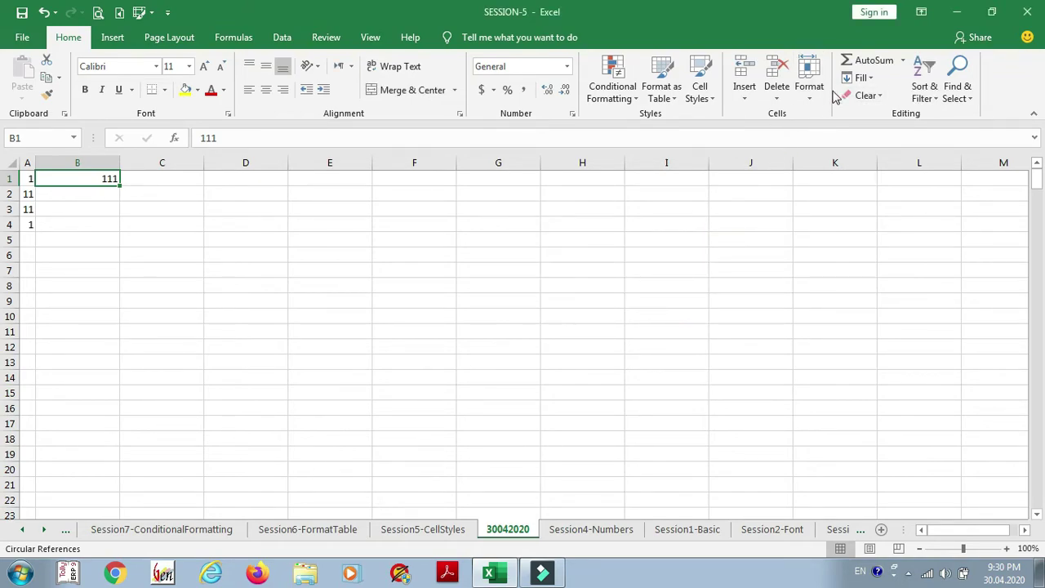
In Protect Sheet, untick Format cells and review the format and insert permissions.
left_click(809, 82)
left_click(817, 354)
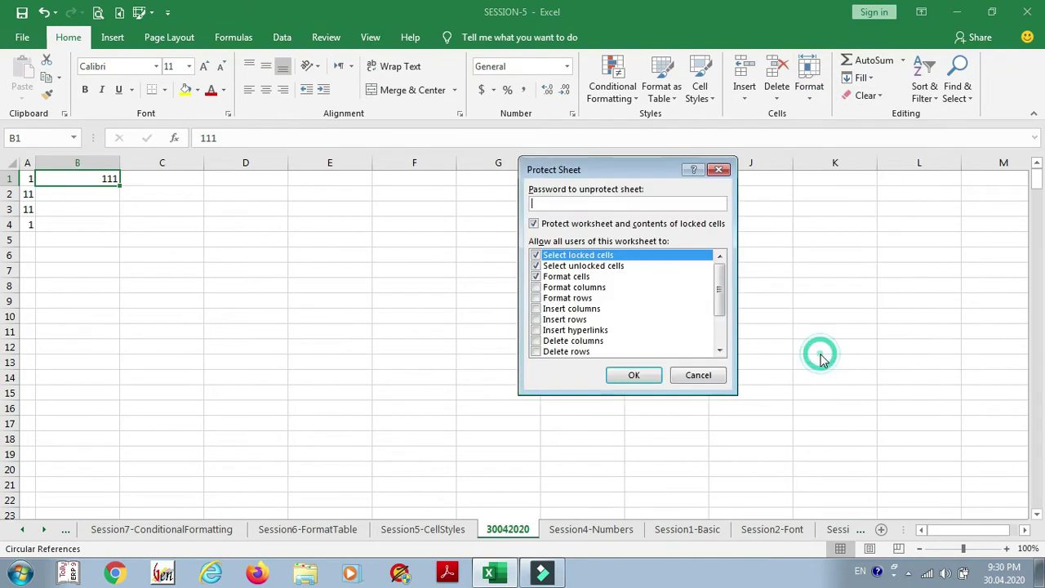
left_click(536, 277)
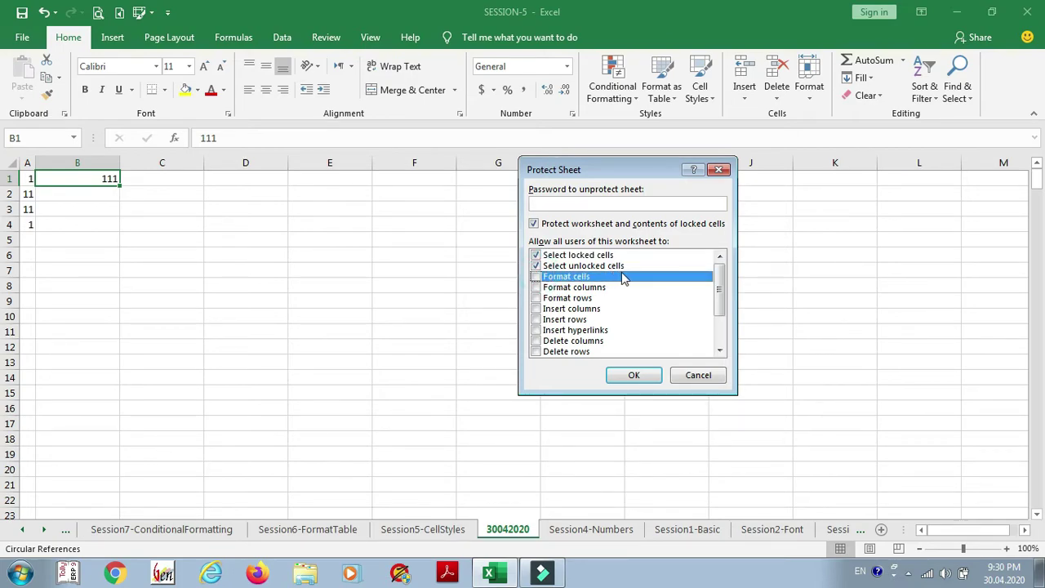
left_click(579, 288)
left_click(579, 298)
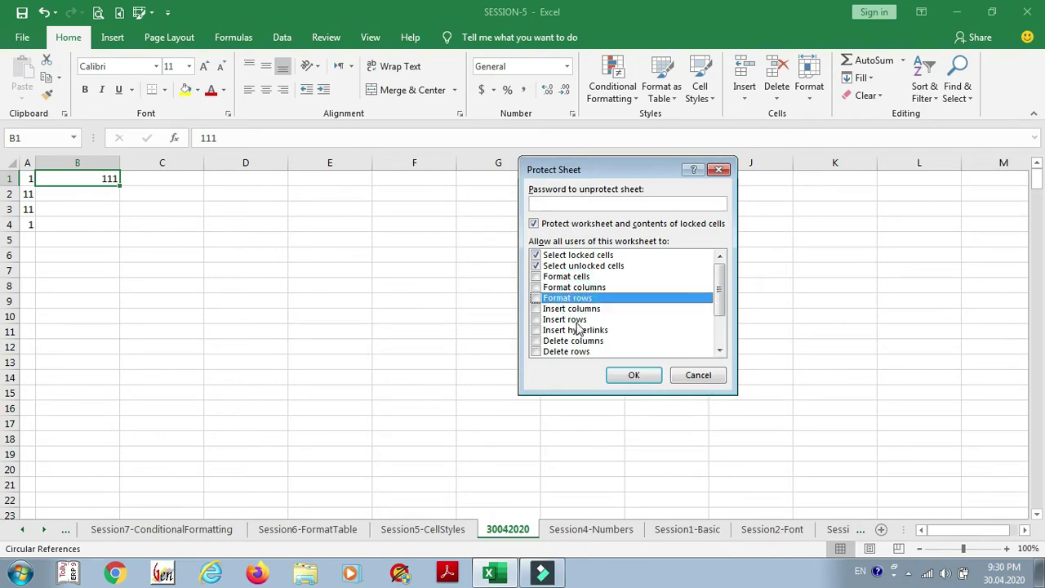
left_click(577, 320)
left_click(578, 309)
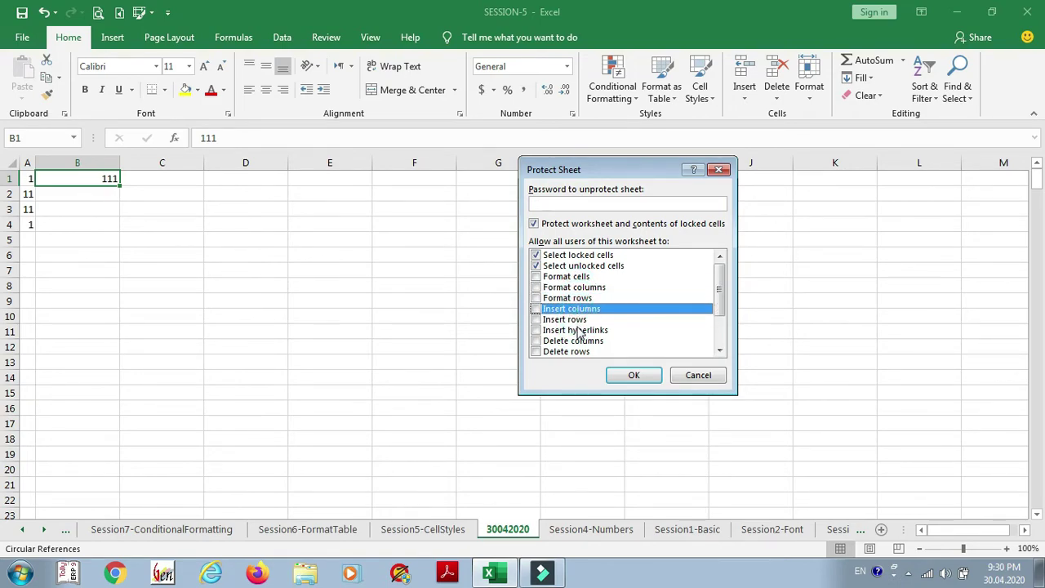
left_click(578, 331)
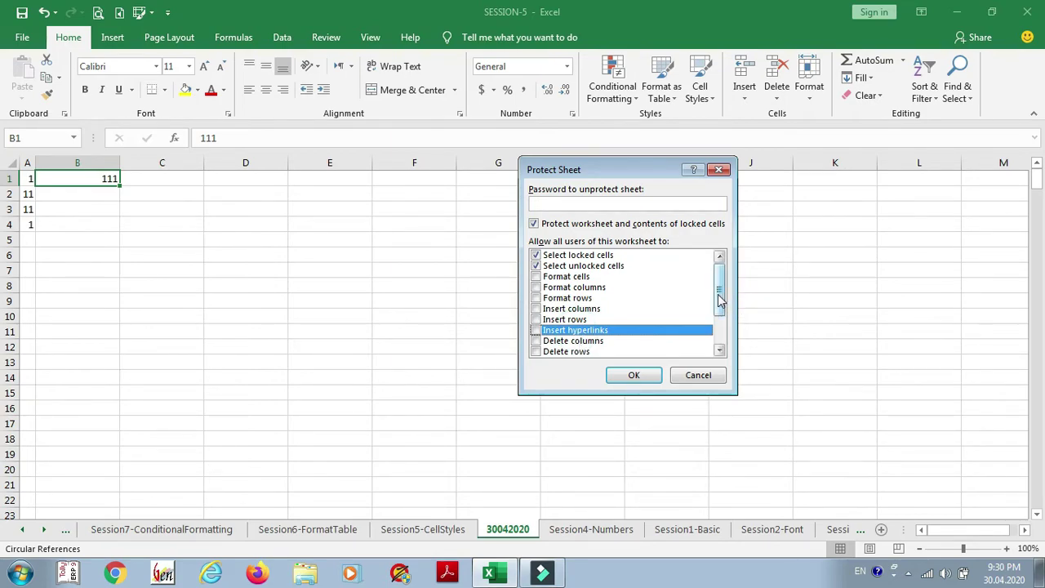
Allow Insert columns and protect the sheet with a confirmed password.
left_click_drag(719, 300, 719, 326)
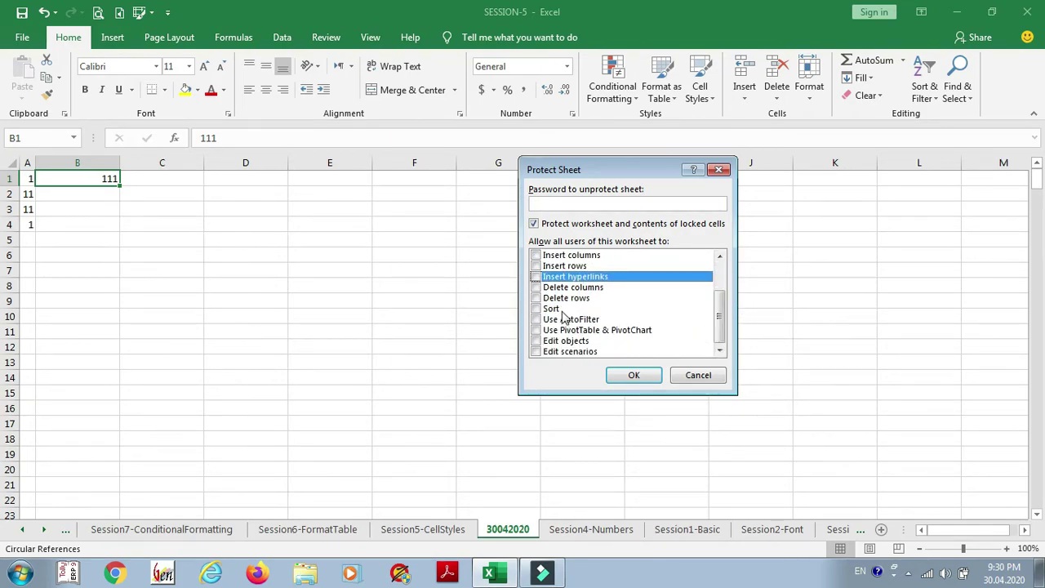
left_click(550, 310)
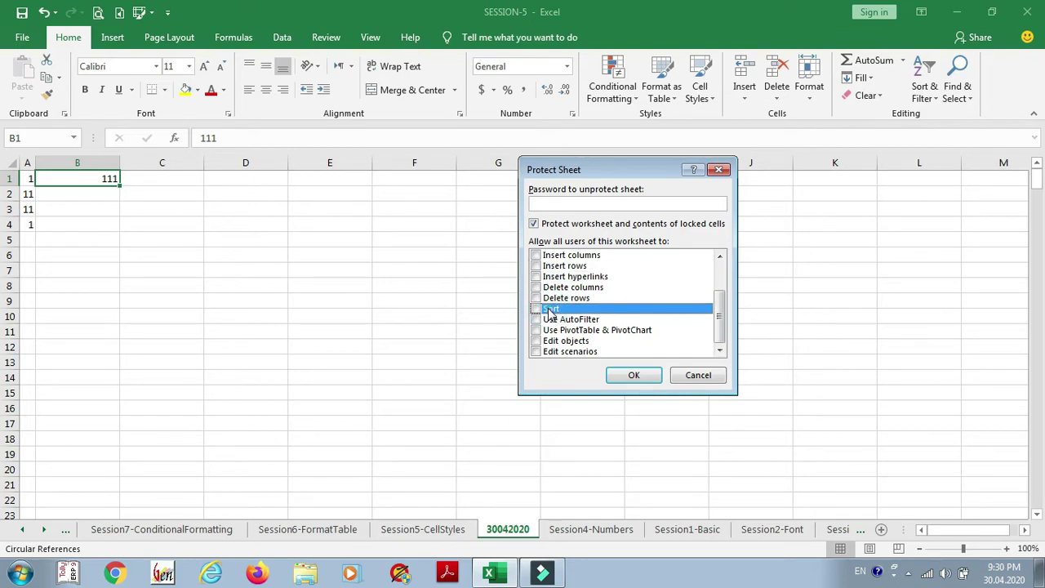
scroll(576, 343, "up", 2)
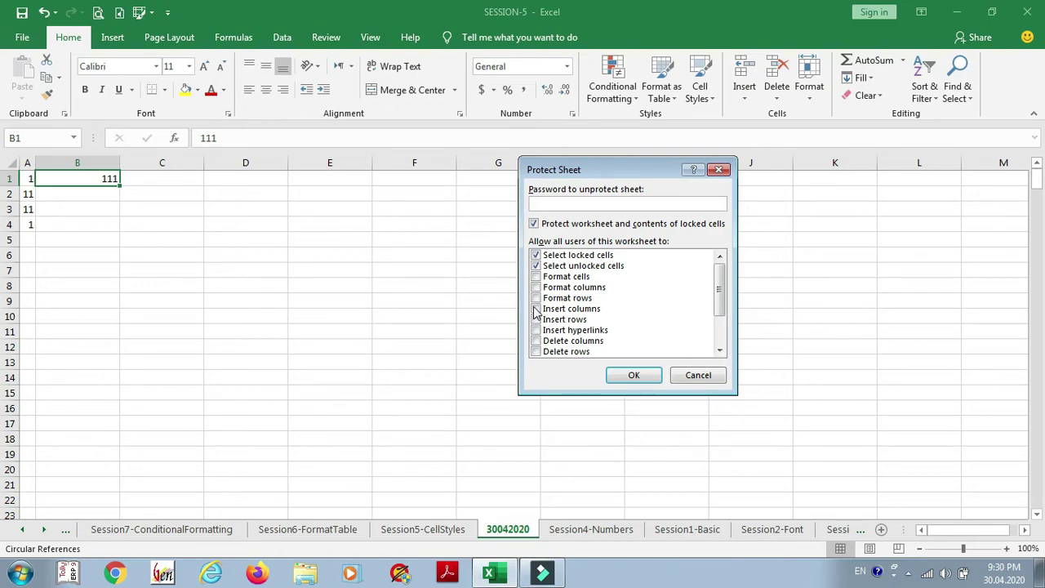
left_click(536, 312)
left_click(619, 376)
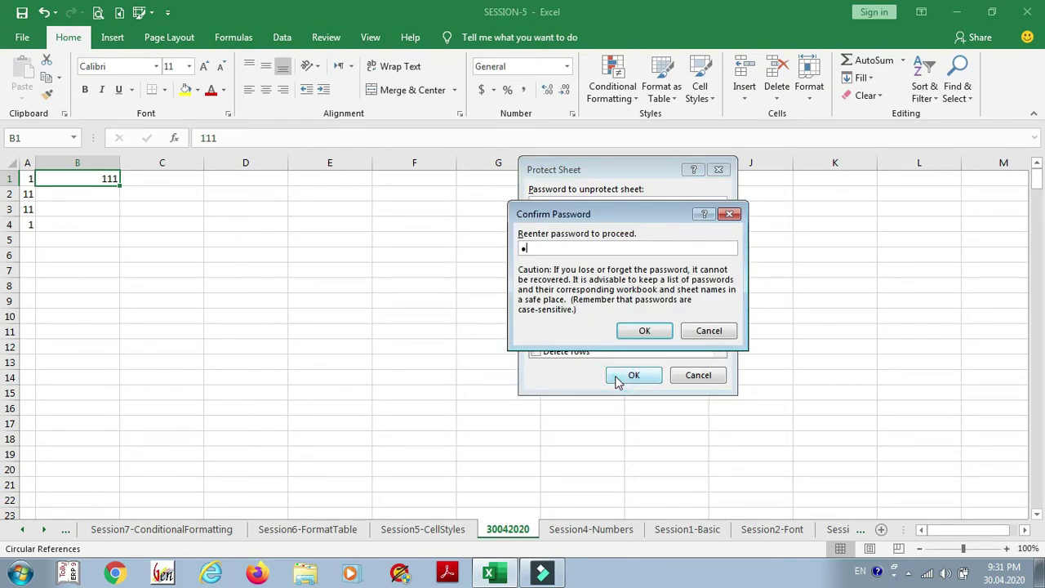
key("Return")
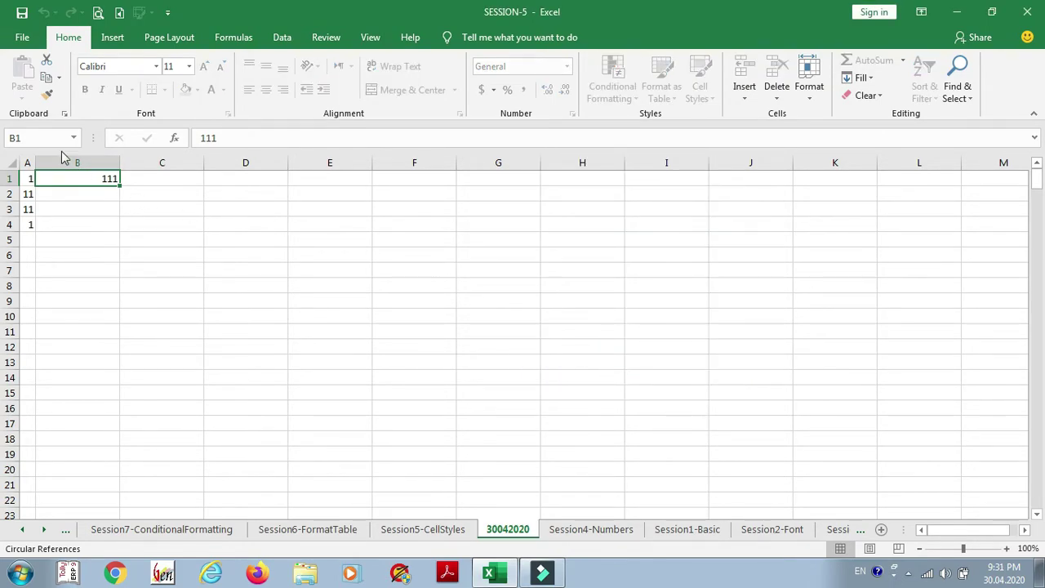
left_click(63, 160)
Insert a blank column at B on the protected sheet, shifting 111 to C1.
left_click(745, 100)
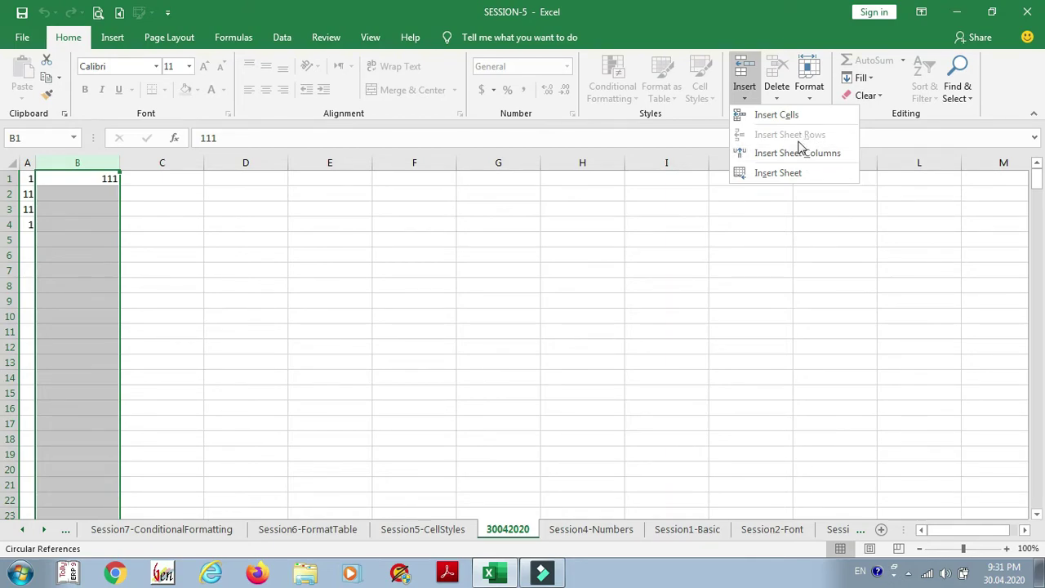
left_click(745, 153)
left_click(227, 214)
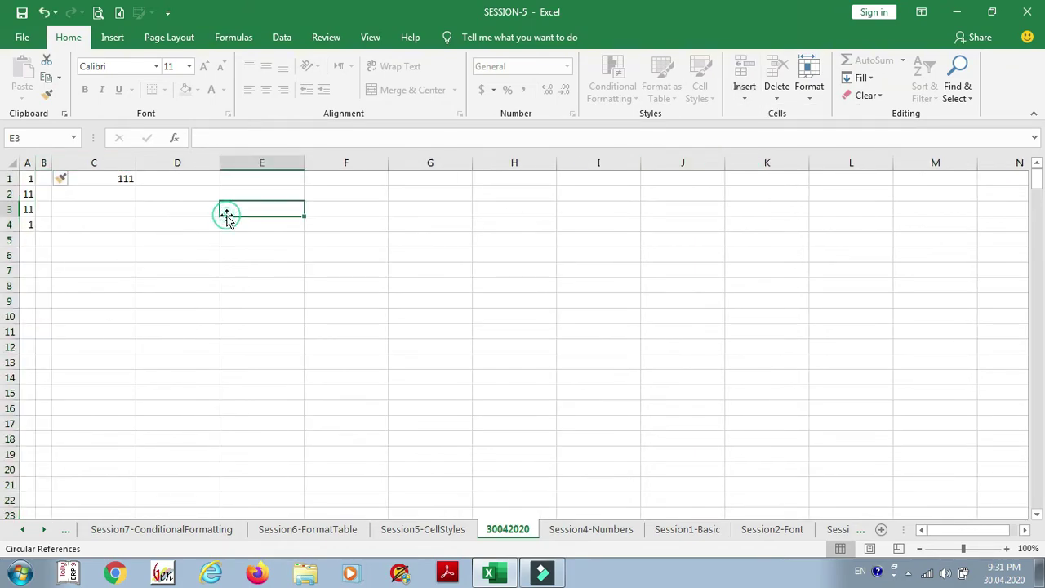
left_click(178, 181)
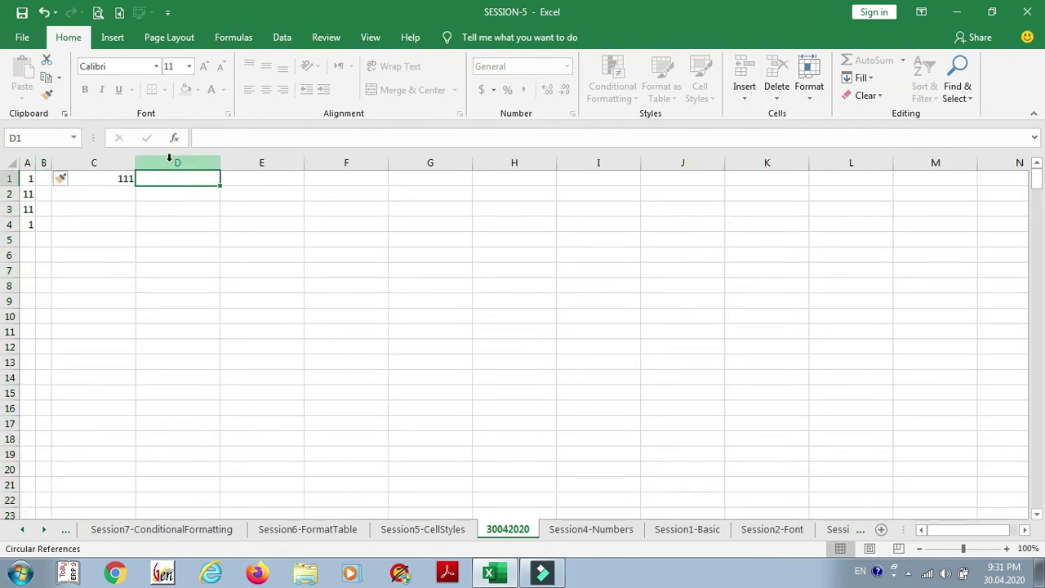
left_click(28, 194)
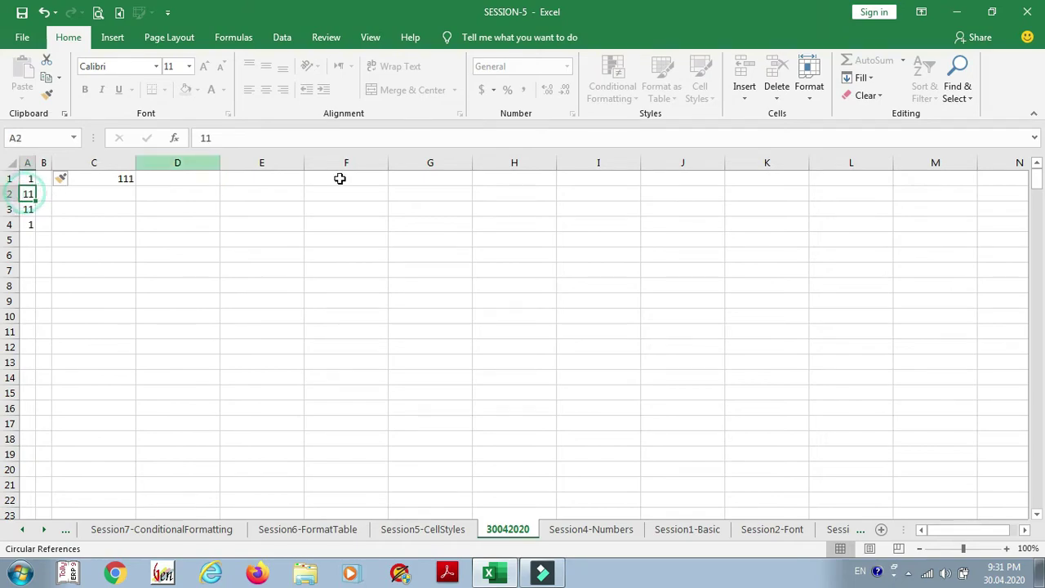
left_click(745, 92)
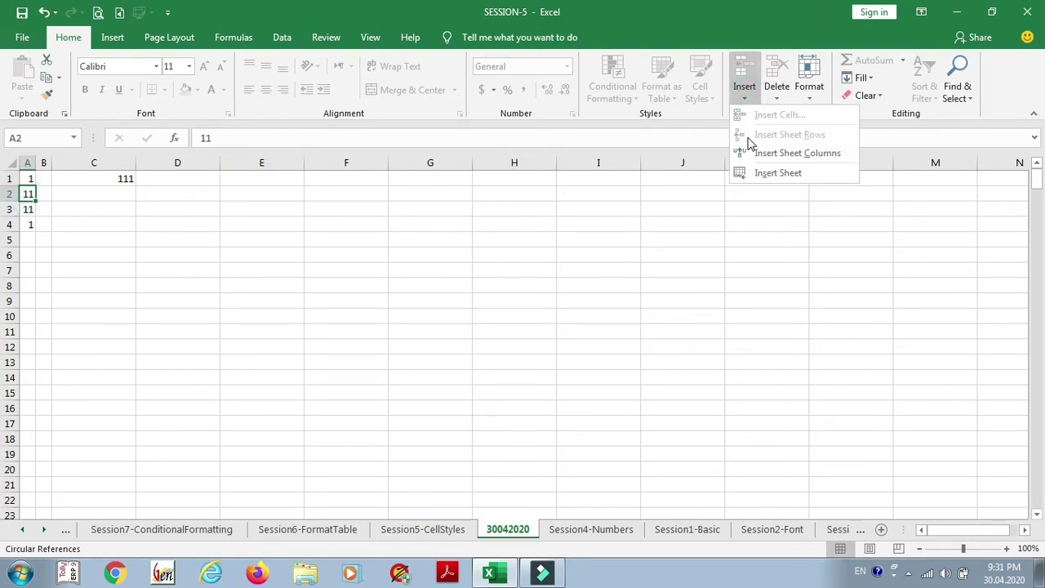
Unprotect the 30042020 sheet with its password.
left_click(810, 88)
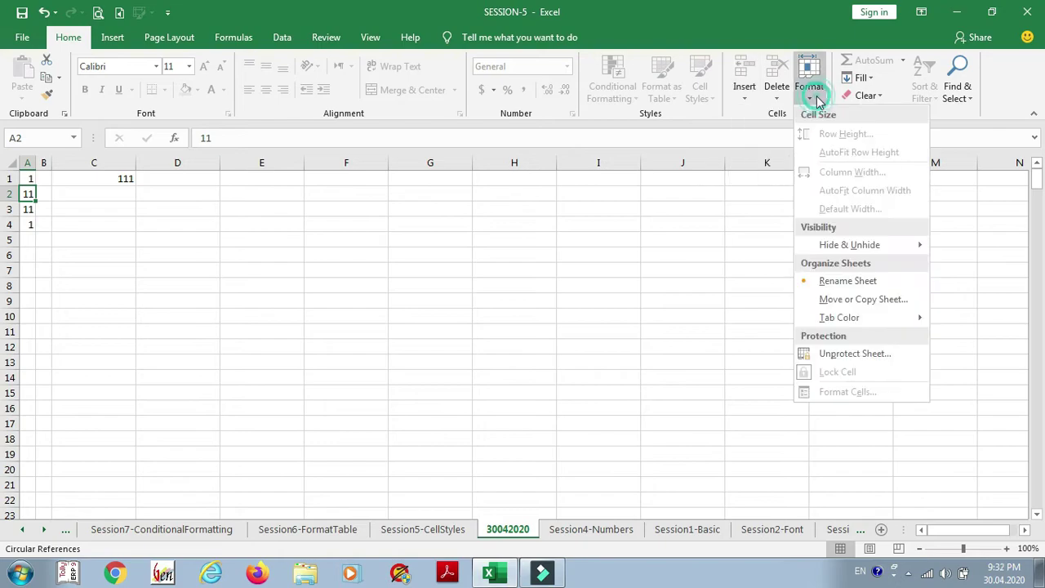
left_click(823, 357)
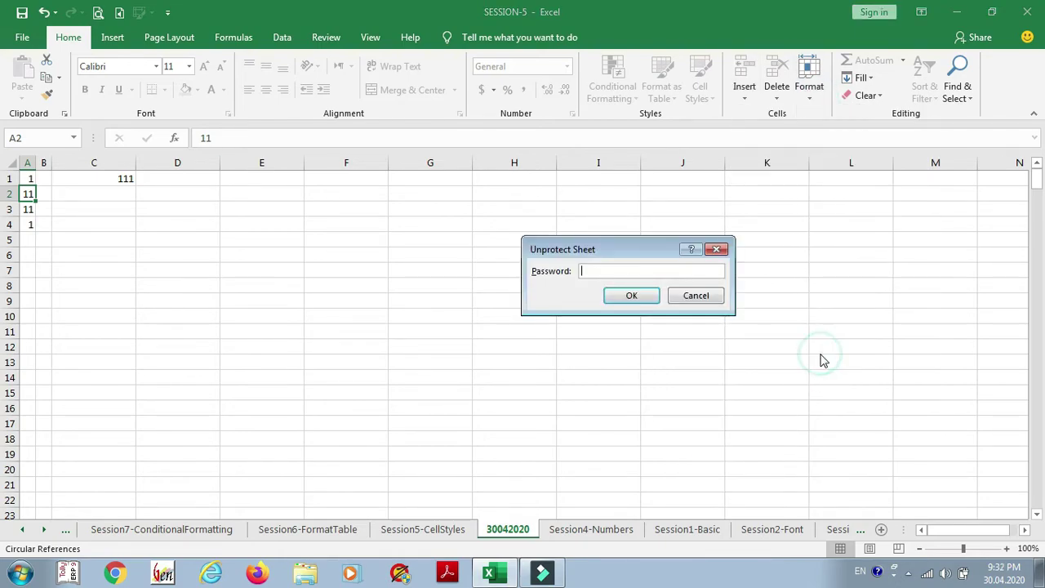
left_click(652, 304)
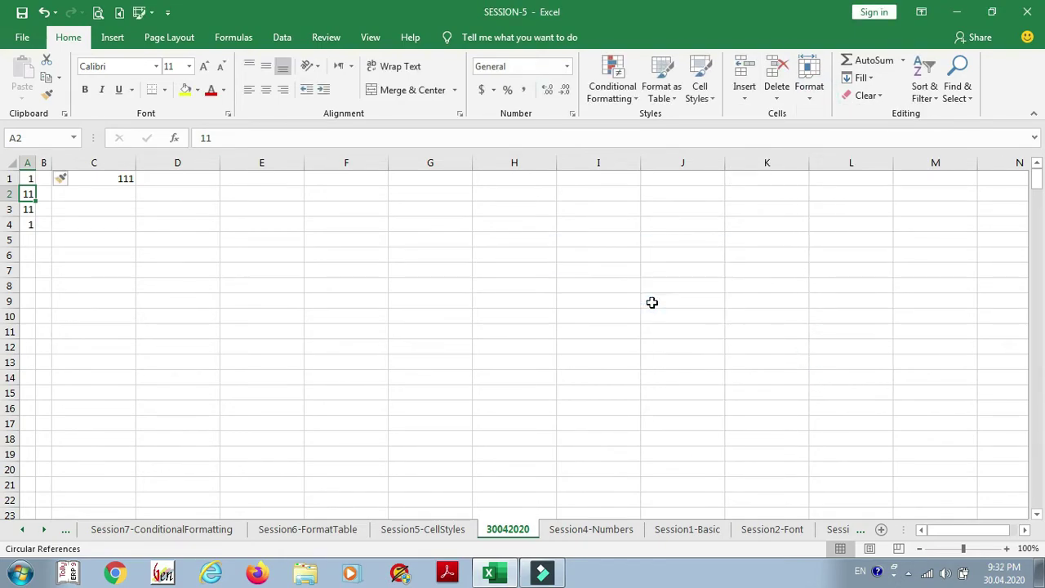
Unlock the salary table cells A1:G16 on Session7-ConditionalFormatting.
left_click(811, 90)
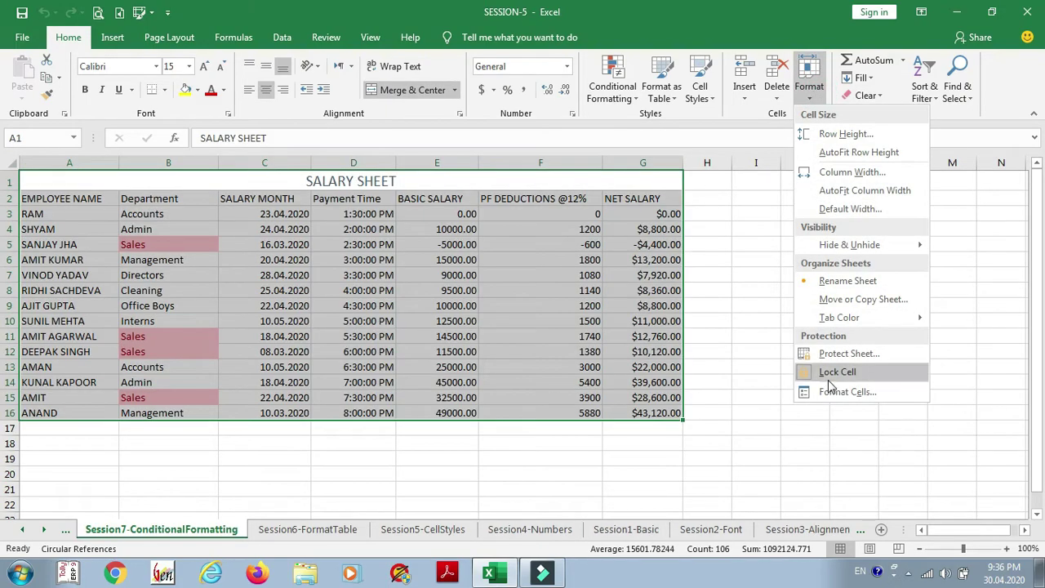
left_click(829, 374)
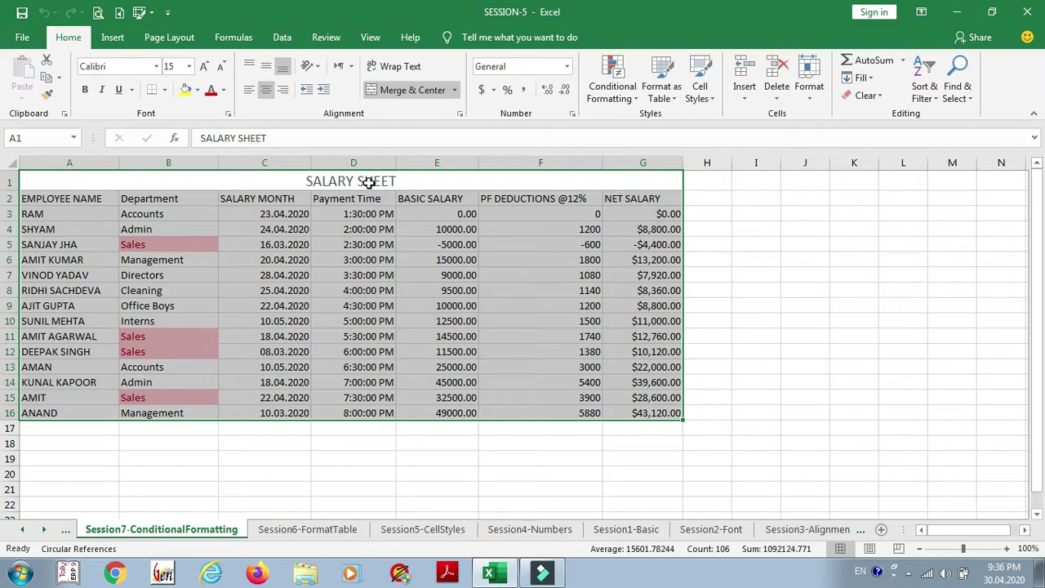
left_click_drag(368, 183, 363, 414)
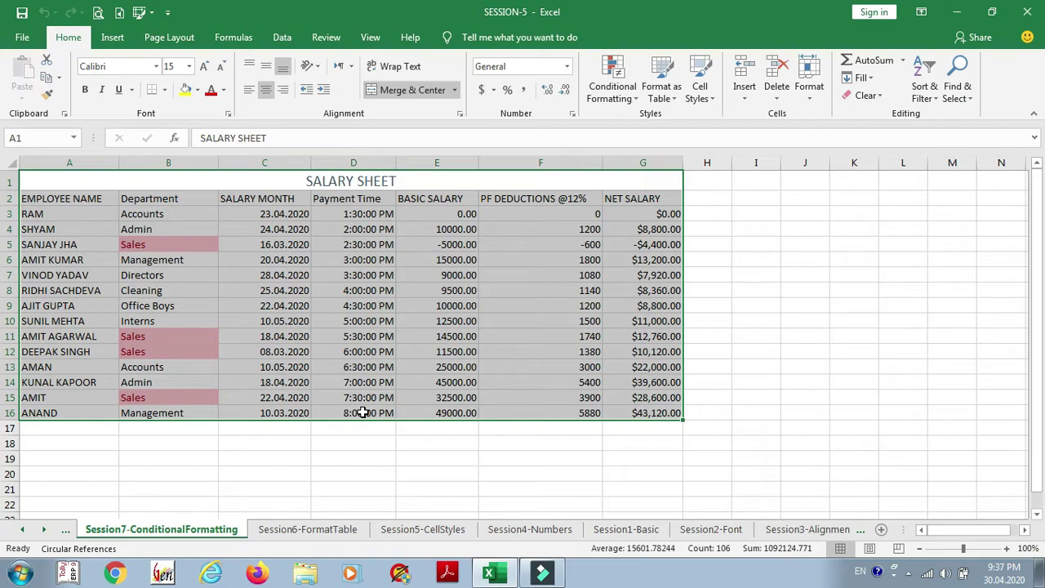
Test entering 11 in H1, undo it, and select the whole worksheet.
left_click(706, 188)
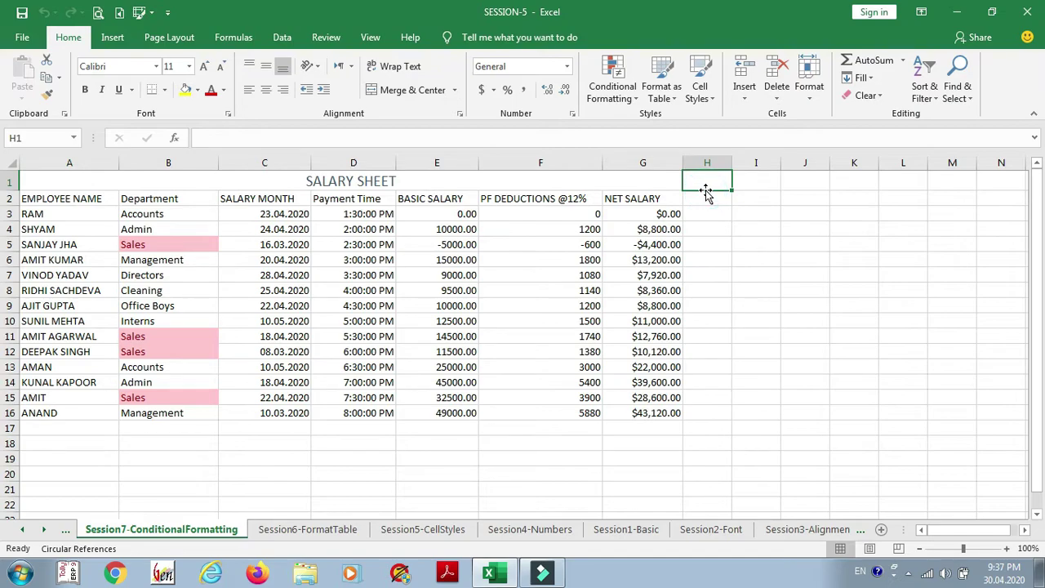
type("11")
key("Return")
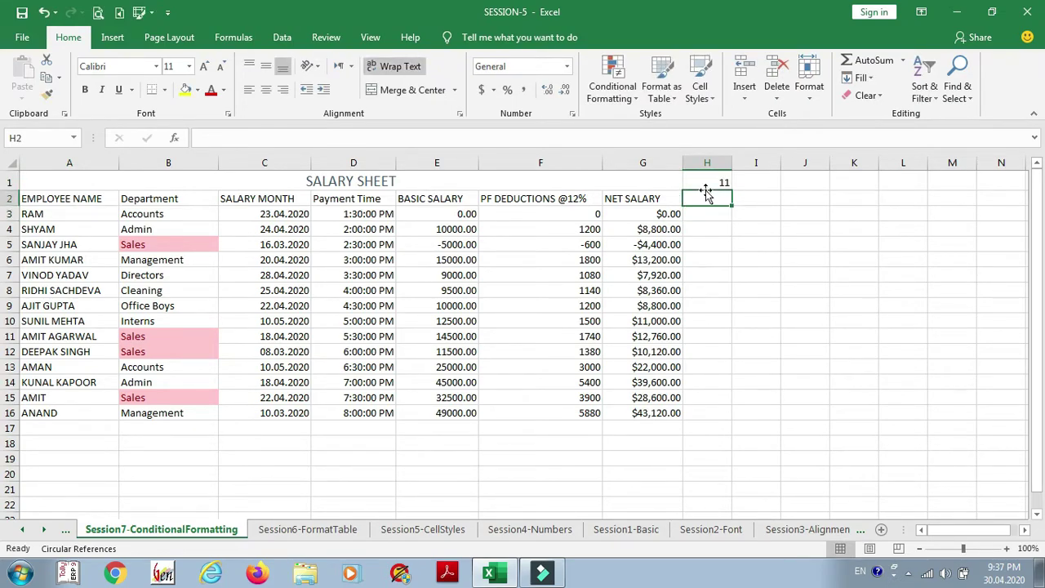
key("ctrl+z")
left_click(526, 181)
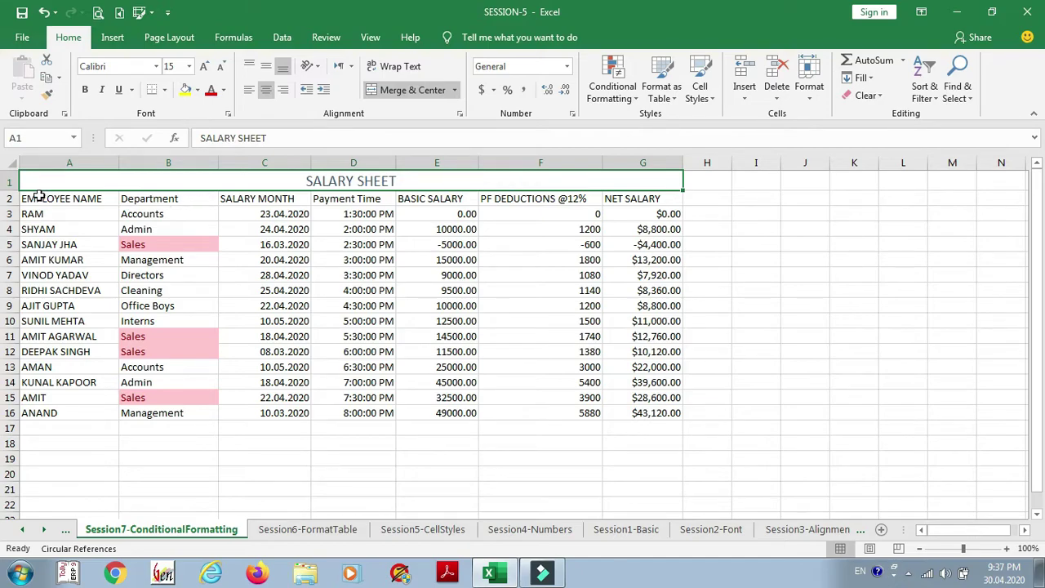
left_click(9, 160)
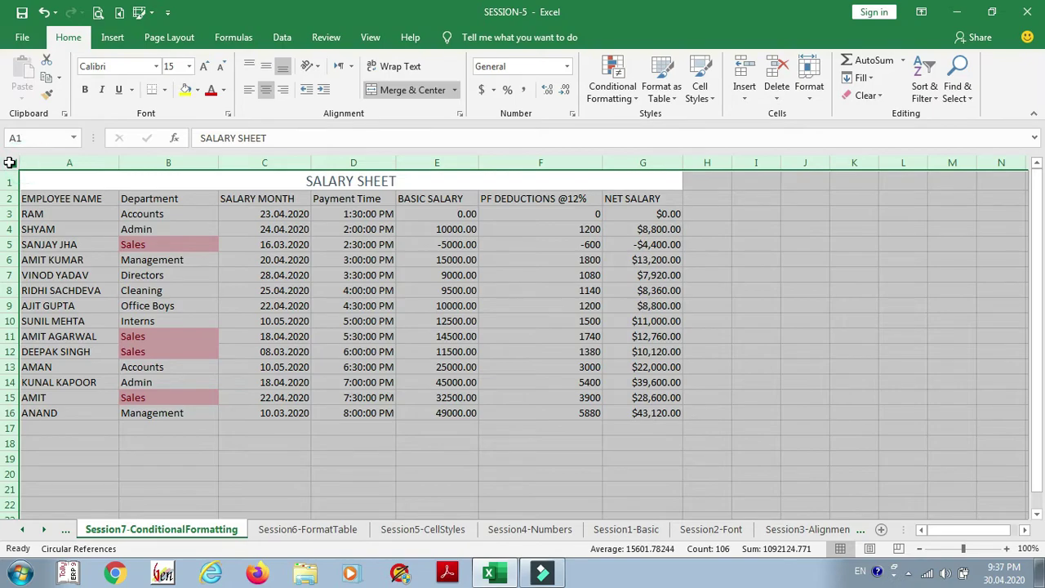
Apply Lock Cell to the salary table range A1:G16.
left_click(809, 86)
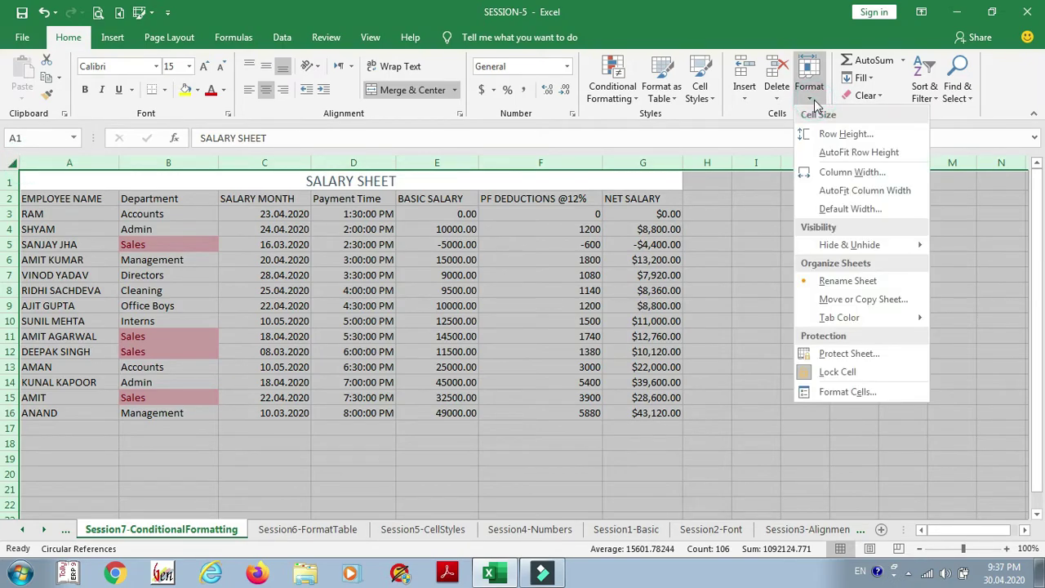
left_click(822, 373)
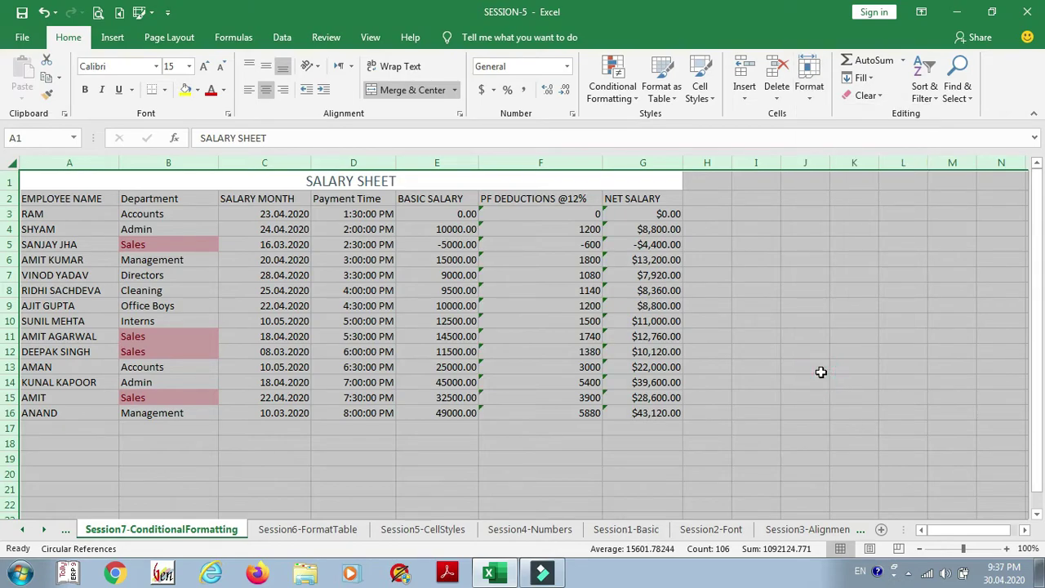
left_click(807, 90)
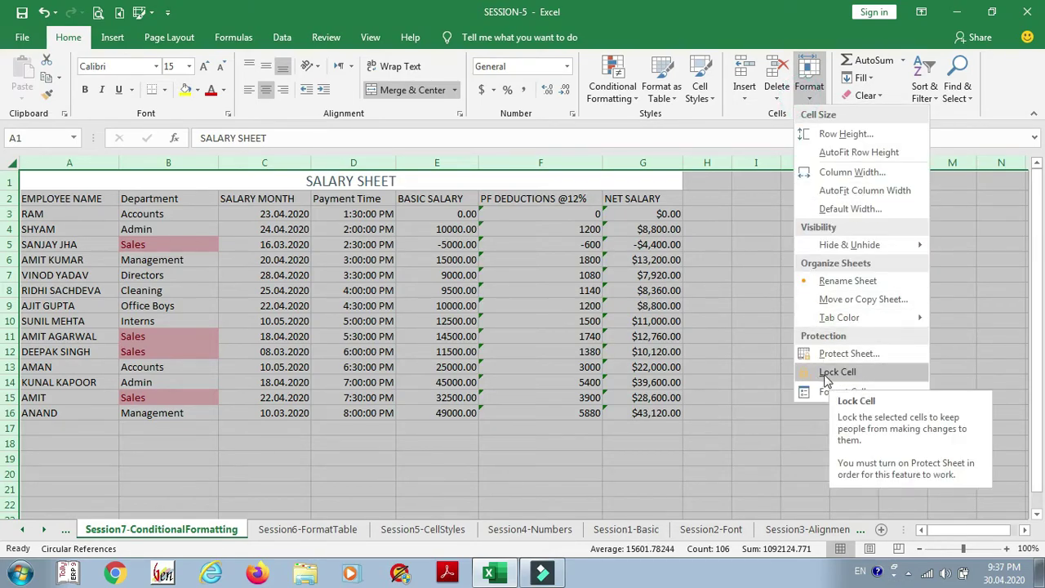
mouse_move(335, 180)
left_mouse_down()
mouse_move(294, 369)
mouse_move(297, 412)
left_mouse_up()
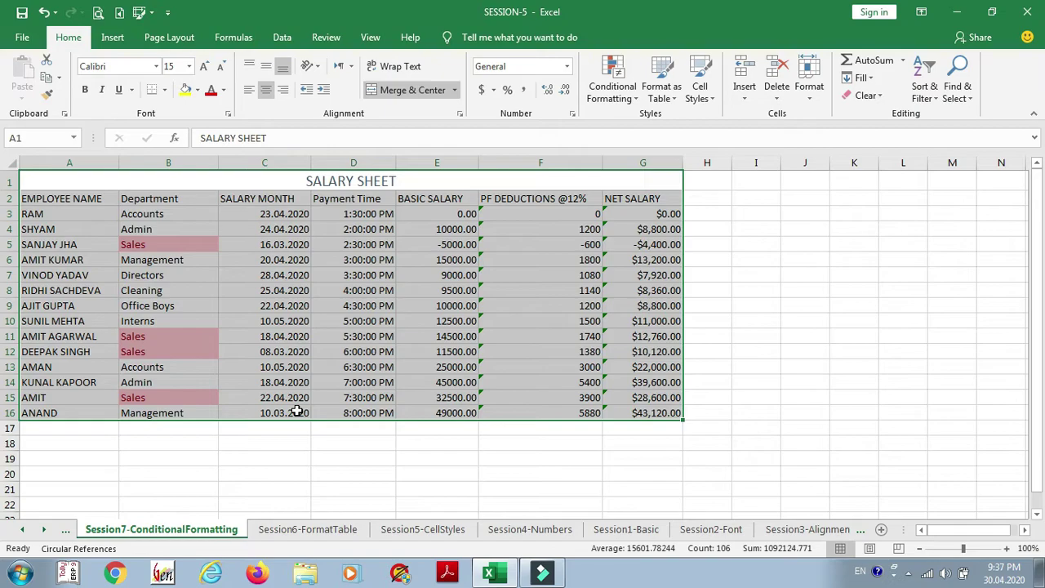
left_click(809, 90)
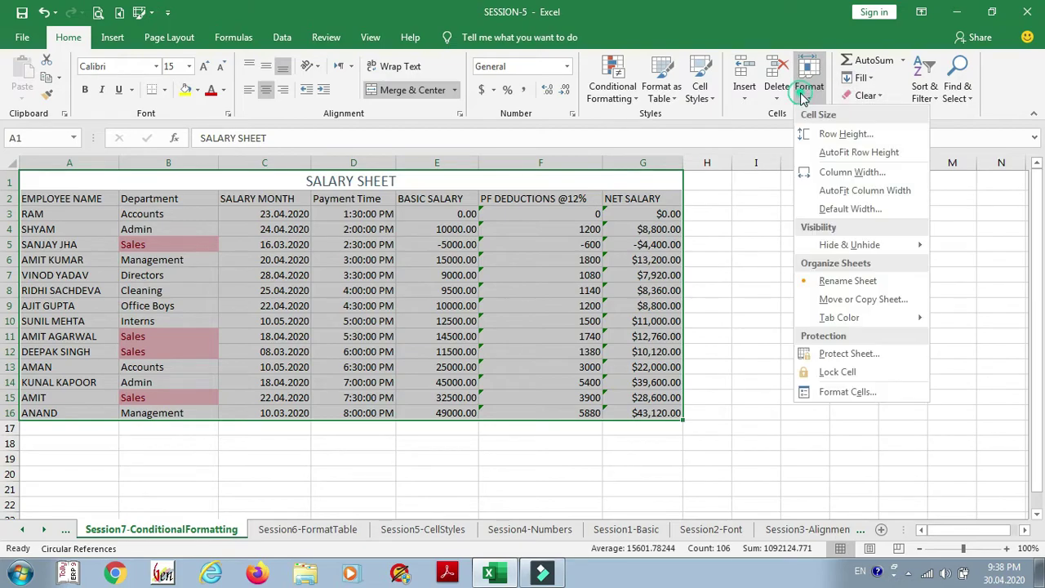
left_click(831, 373)
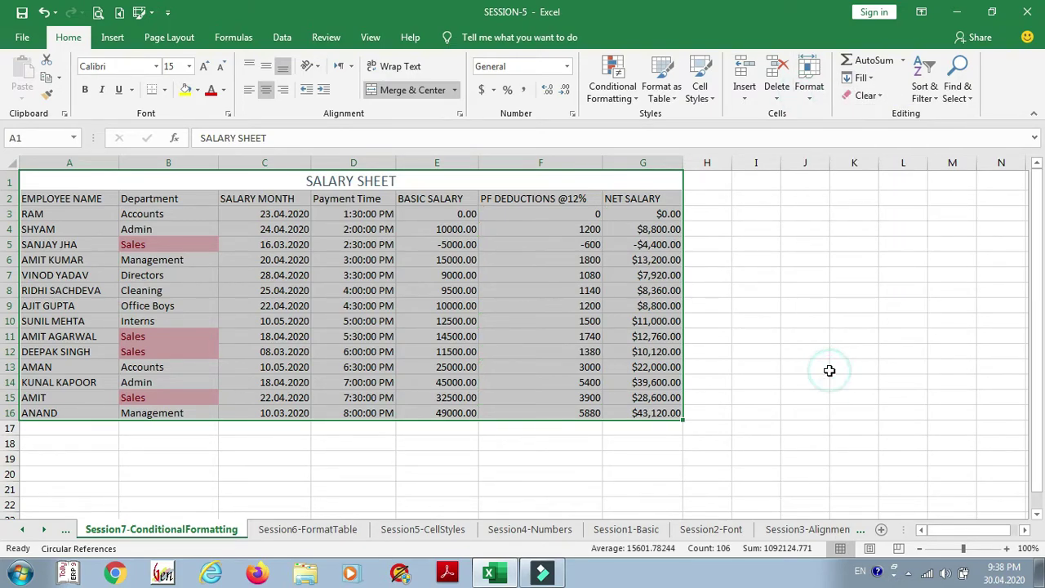
left_click(808, 82)
Protect the sheet with a password, entered and then confirmed.
left_click(831, 354)
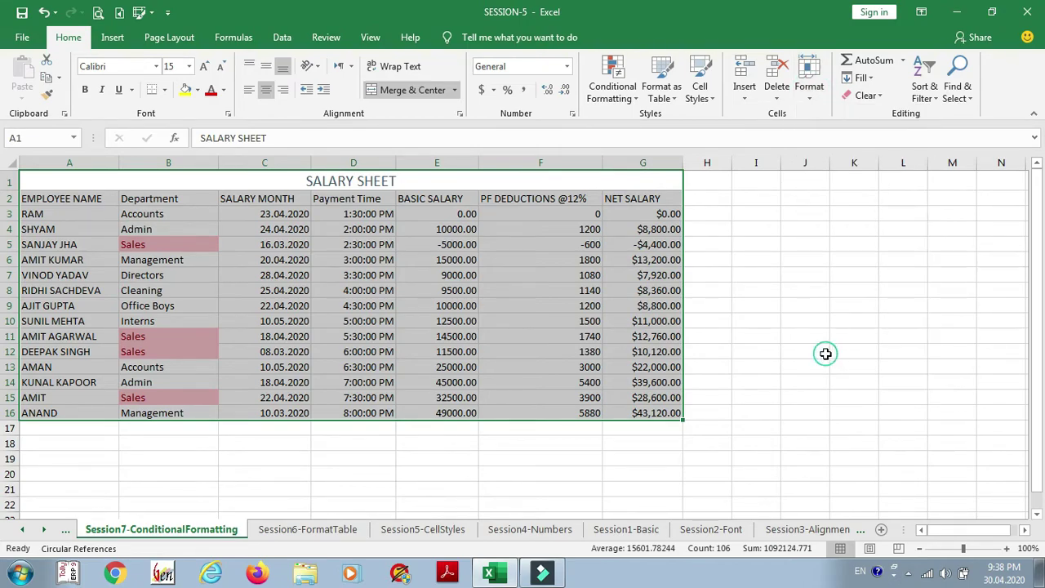
key("Return")
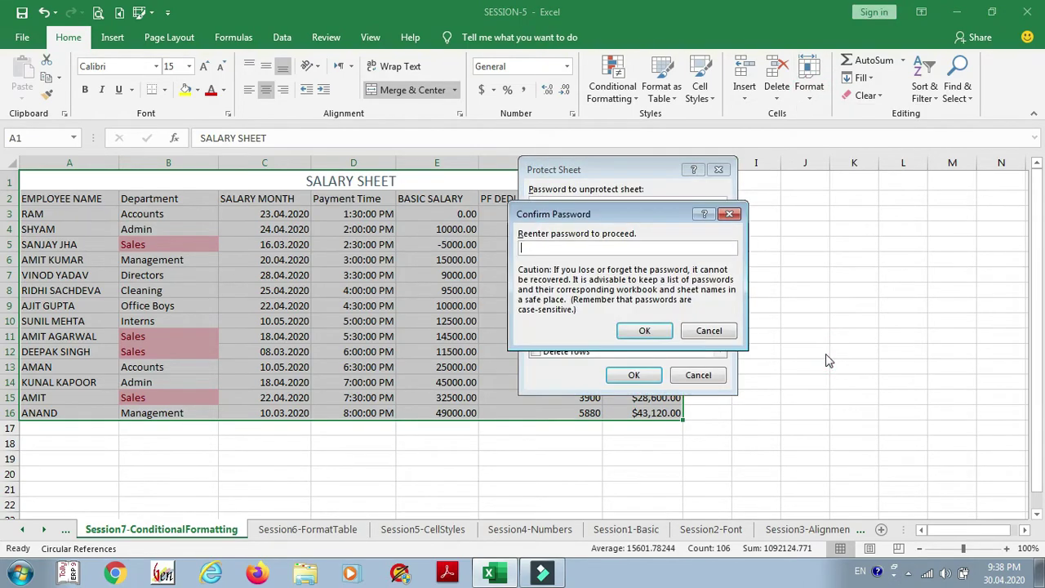
key("Return")
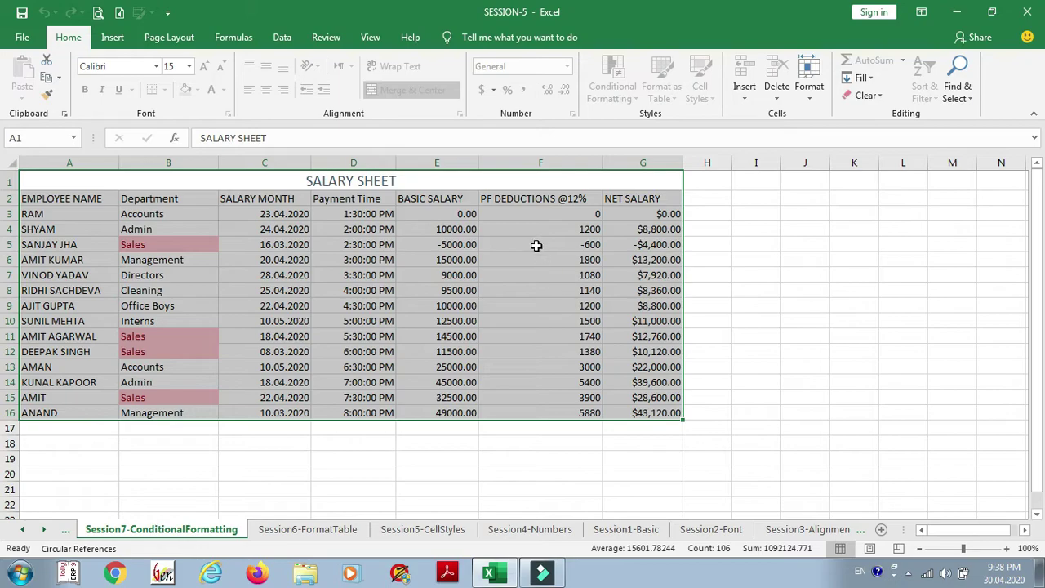
Try editing formula cell F5 and deleting table A1:G16; confirm the protection warning appears.
left_click(536, 245)
double_click(537, 245)
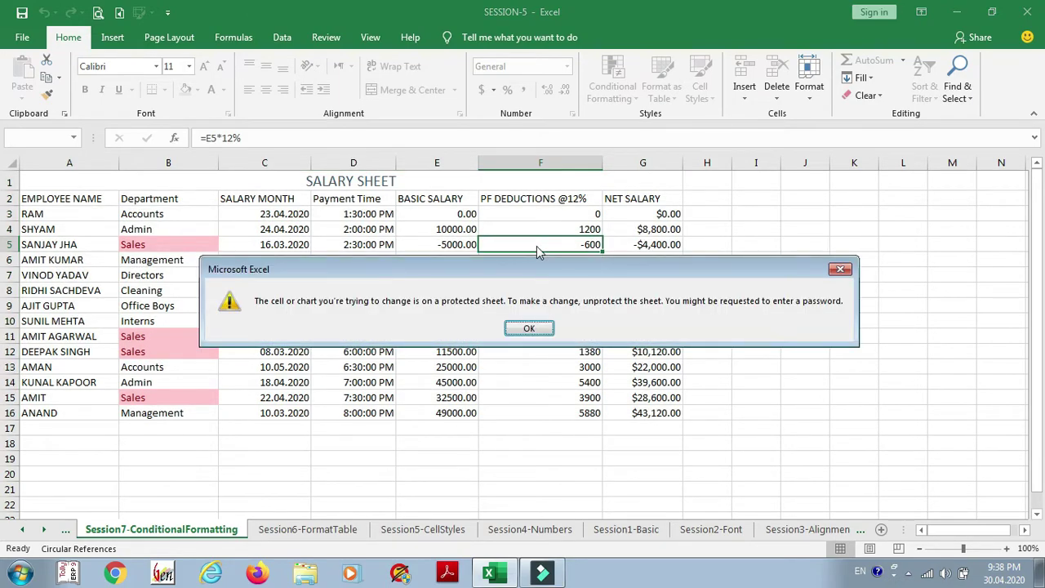
key("Return")
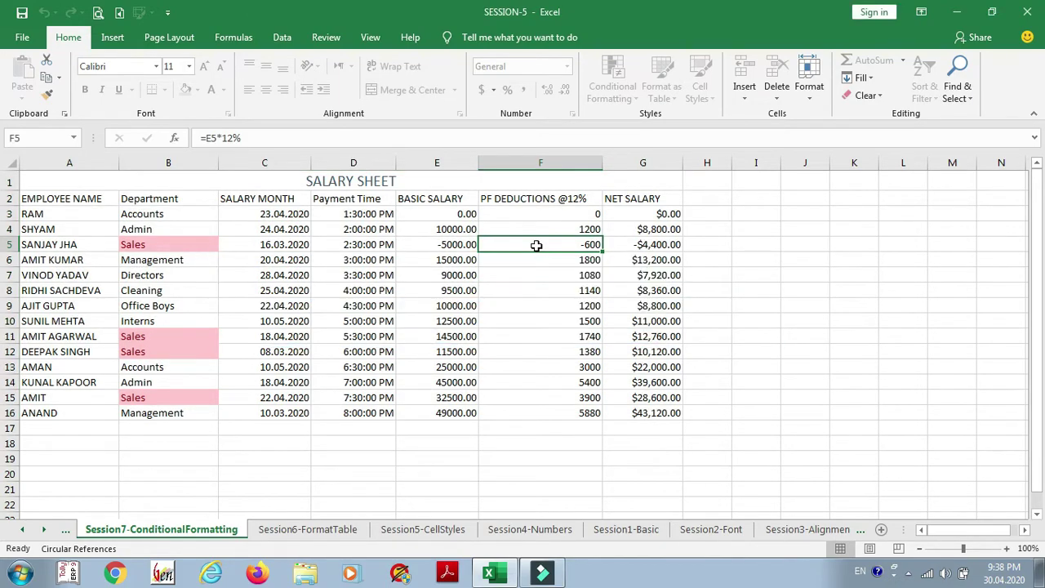
left_click(480, 177)
left_click(466, 336)
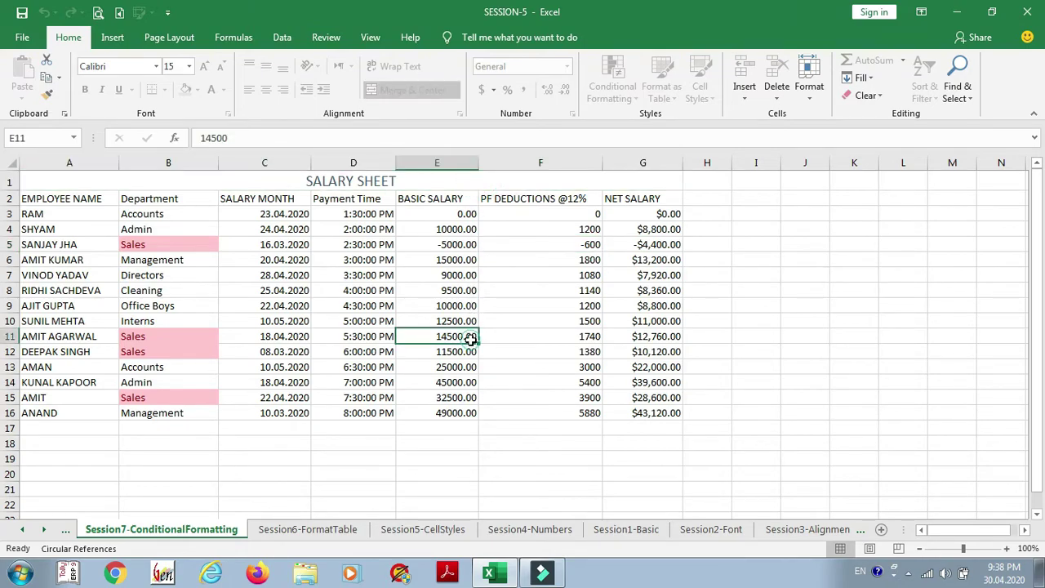
left_click(458, 397)
left_click_drag(415, 186, 404, 409)
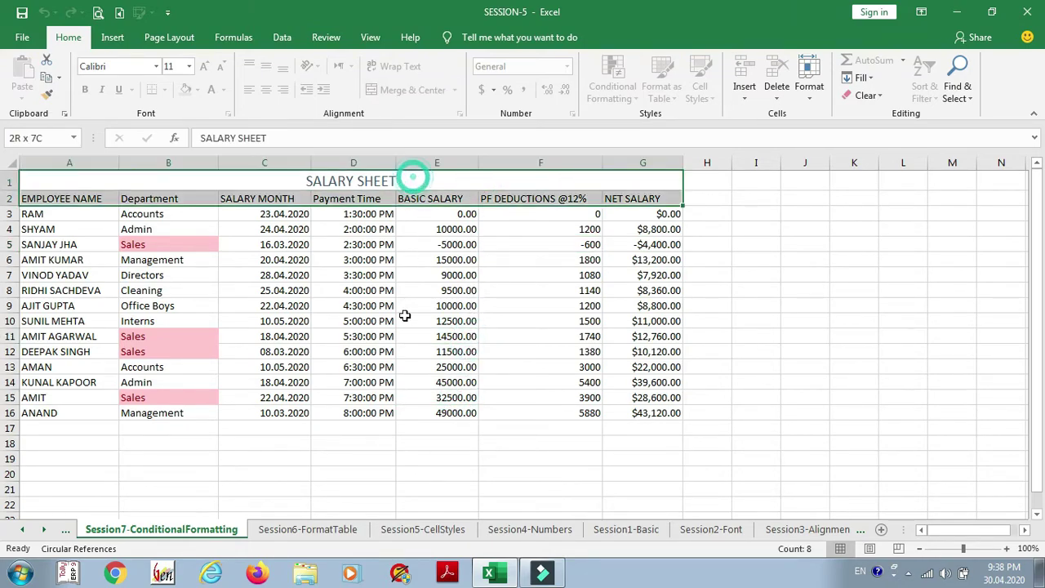
key("Delete")
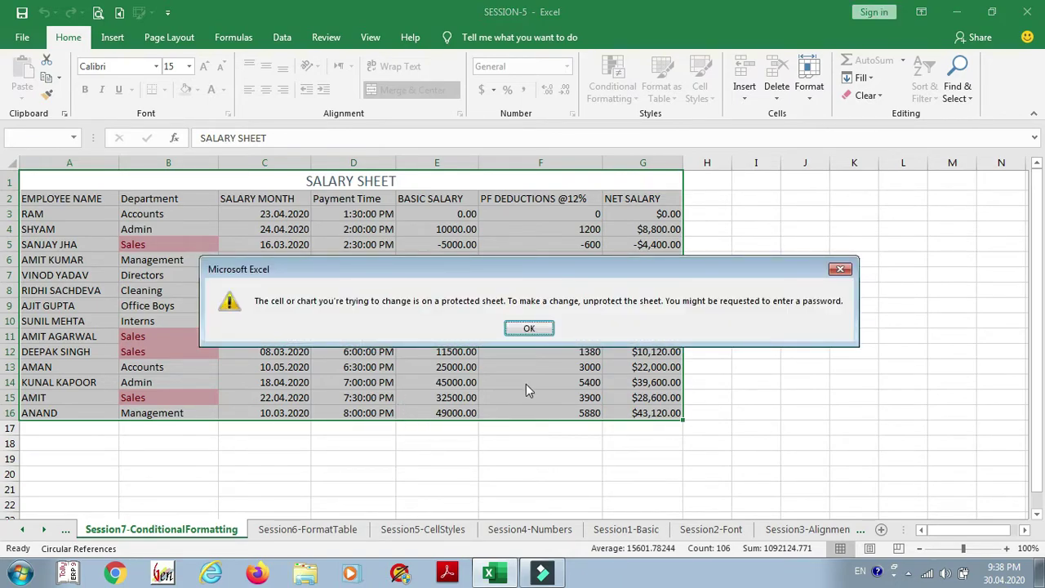
left_click(531, 325)
Enter 1 into cells H3, I3 and H1 outside the protected table.
left_click(523, 321)
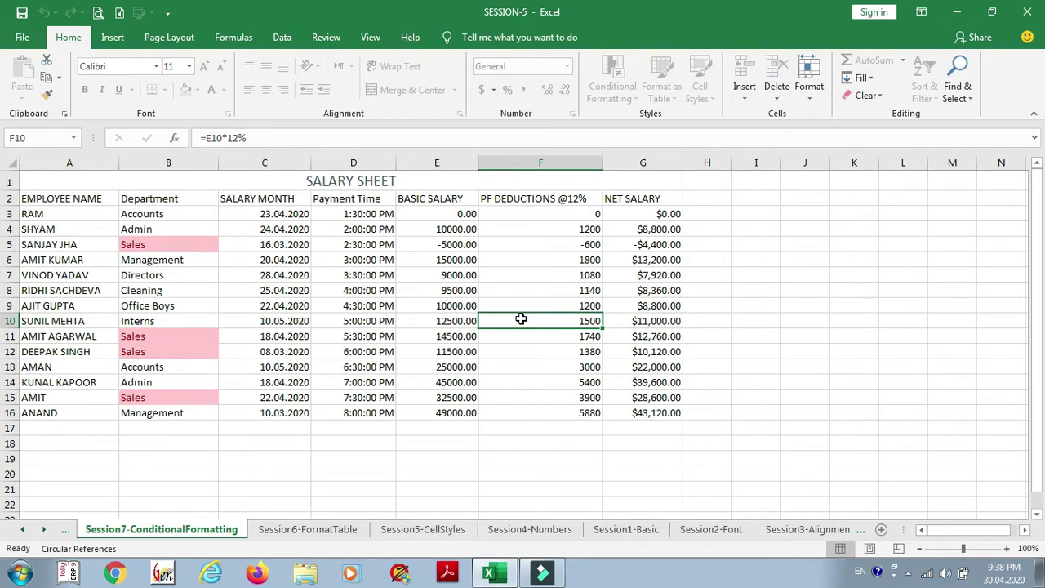
left_click(723, 210)
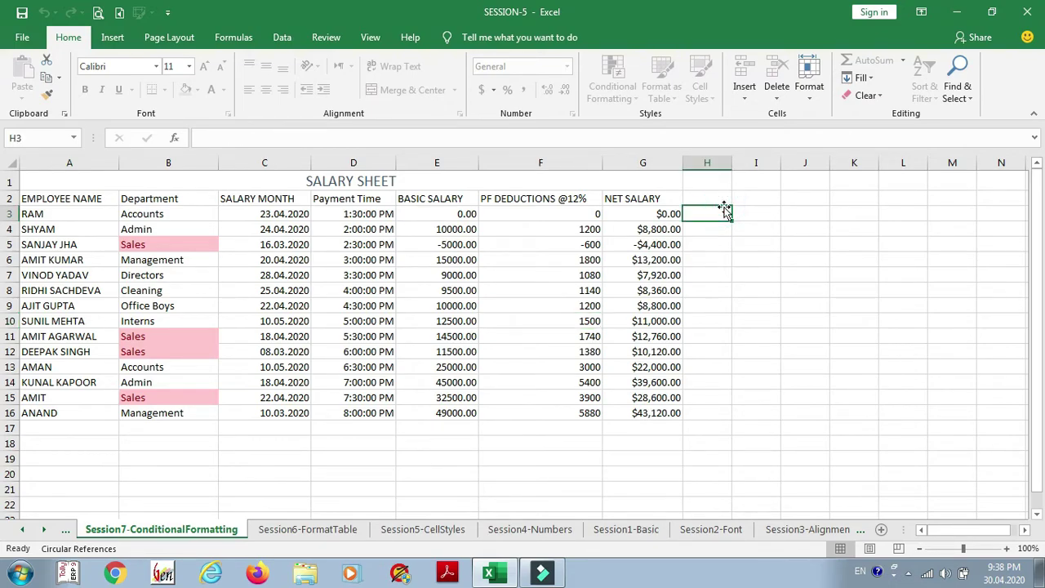
type("1")
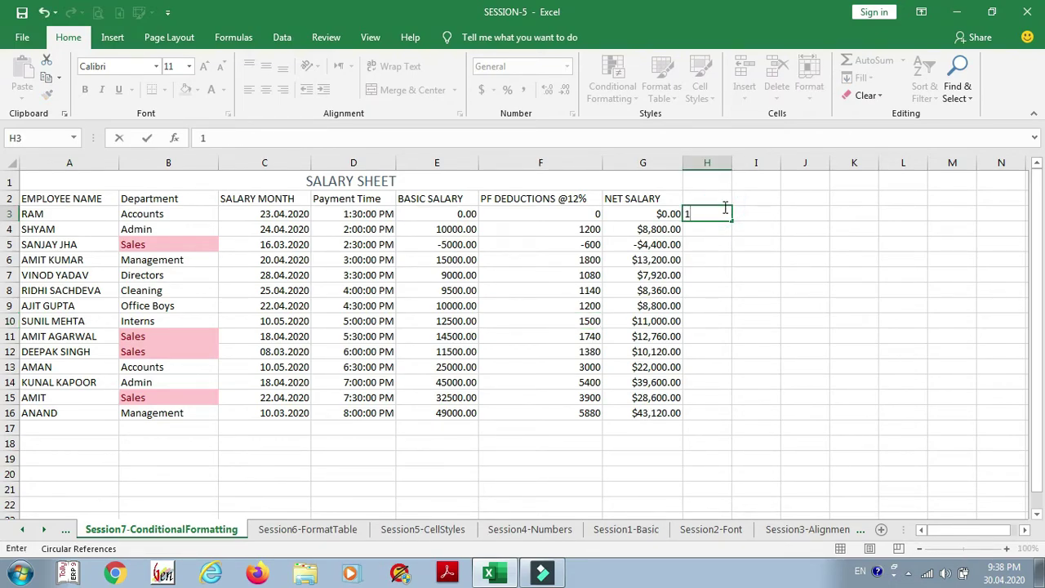
key("Return")
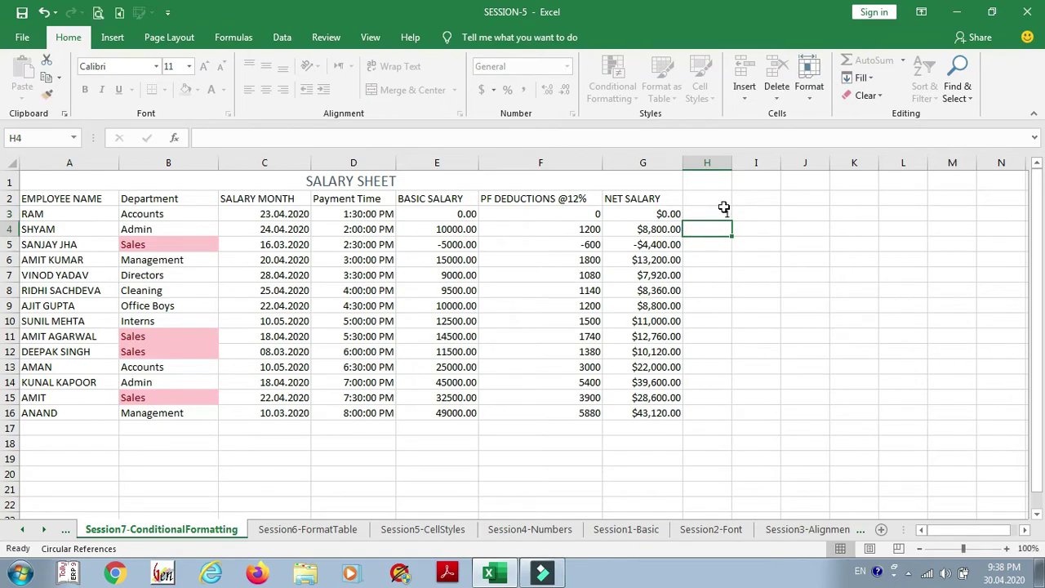
left_click(752, 213)
type("1")
key("Return")
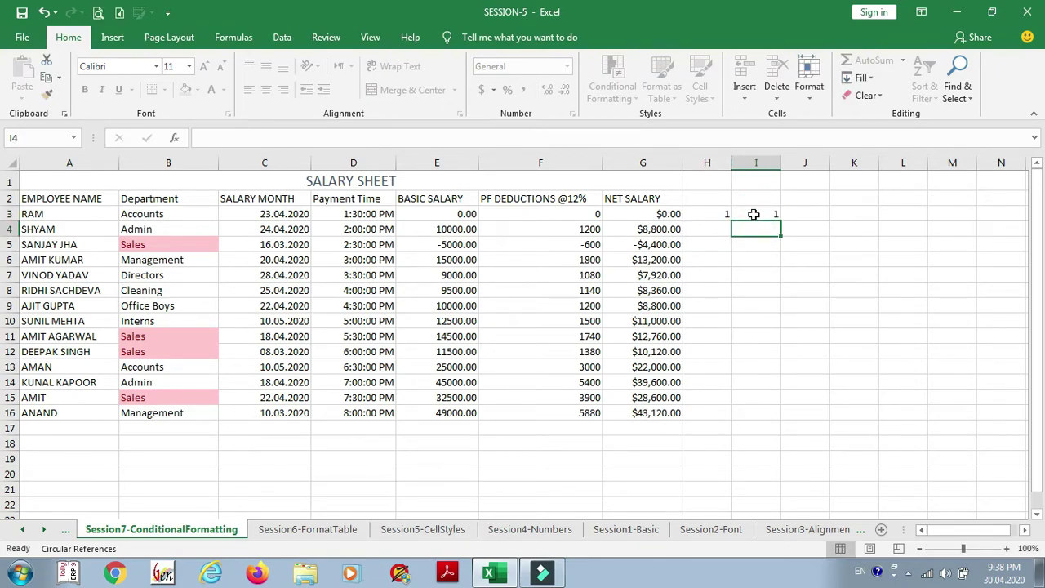
left_click(724, 182)
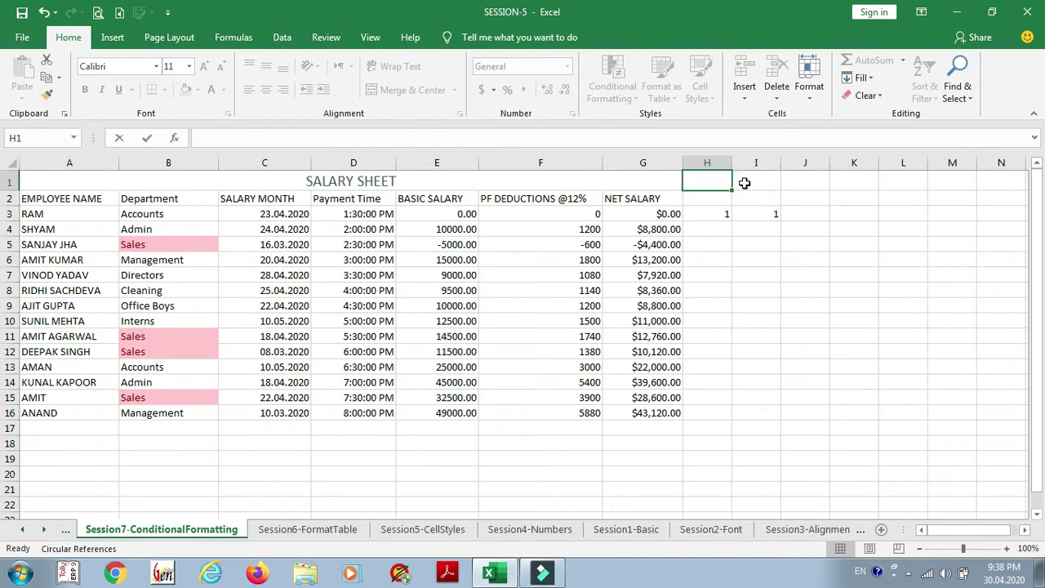
type("1")
key("Return")
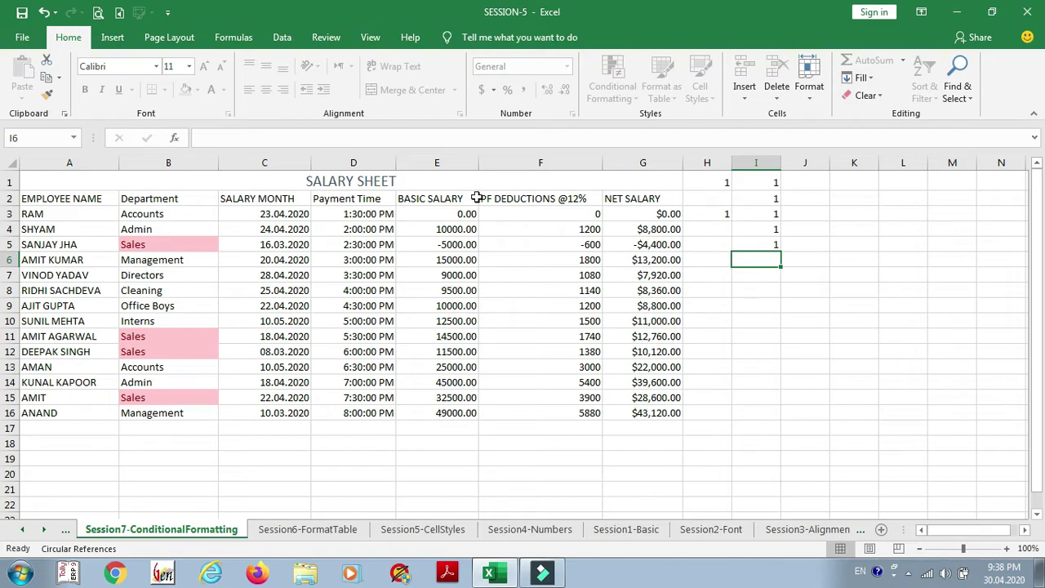
Unprotect the salary sheet by entering its password.
left_click(810, 81)
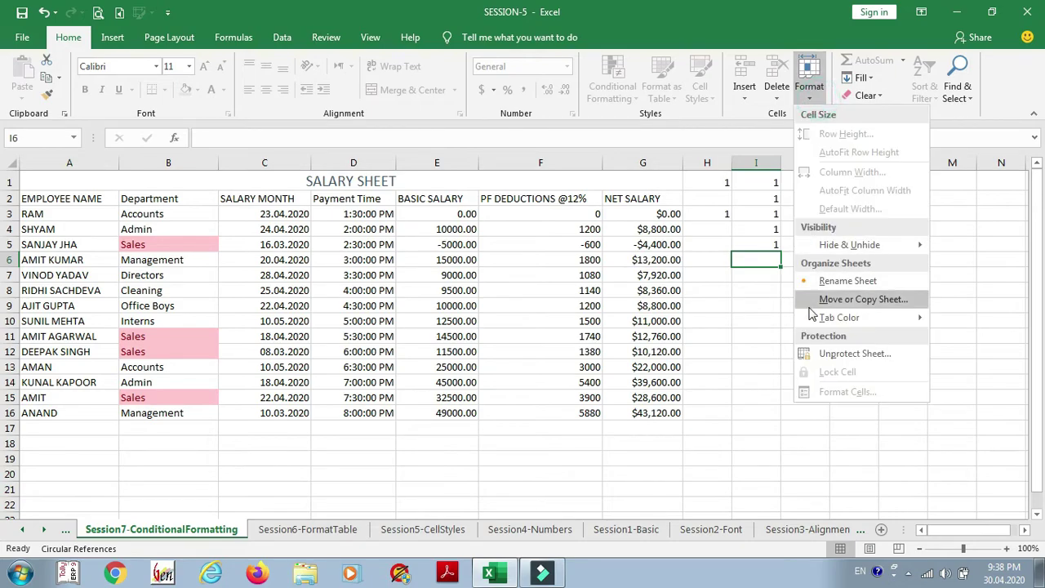
left_click(817, 354)
type("1")
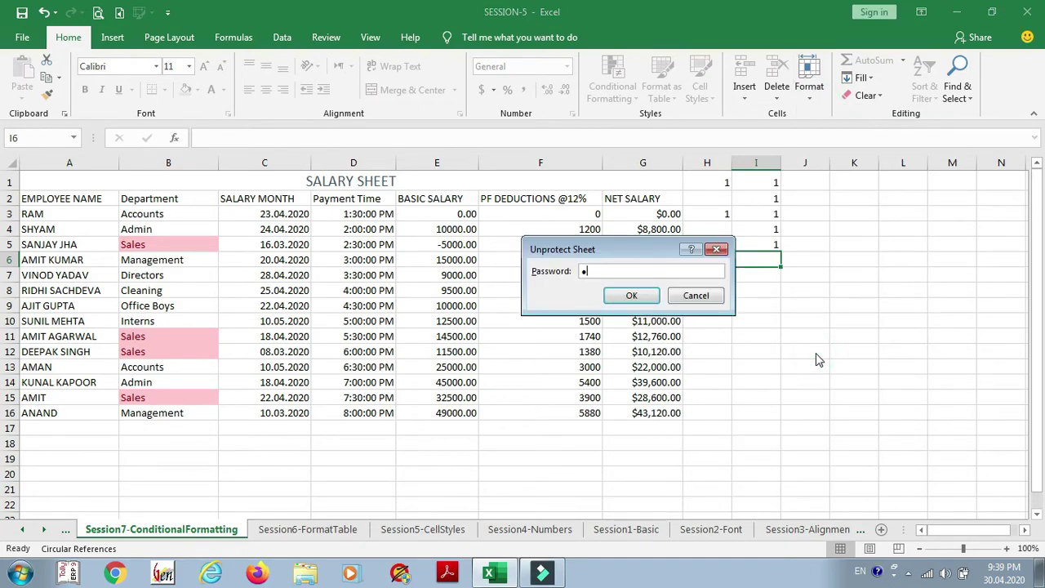
key("Return")
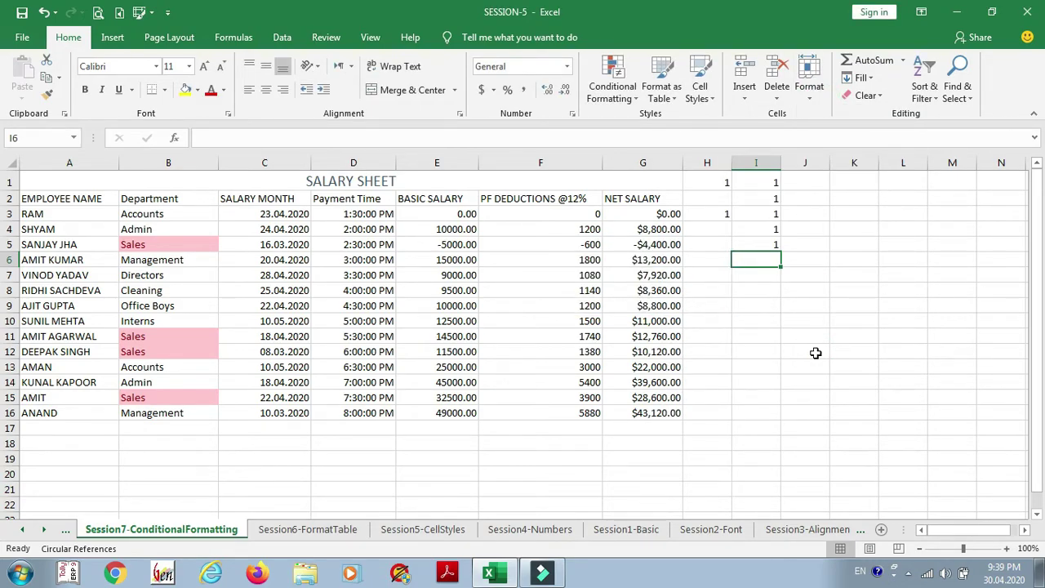
left_click(501, 260)
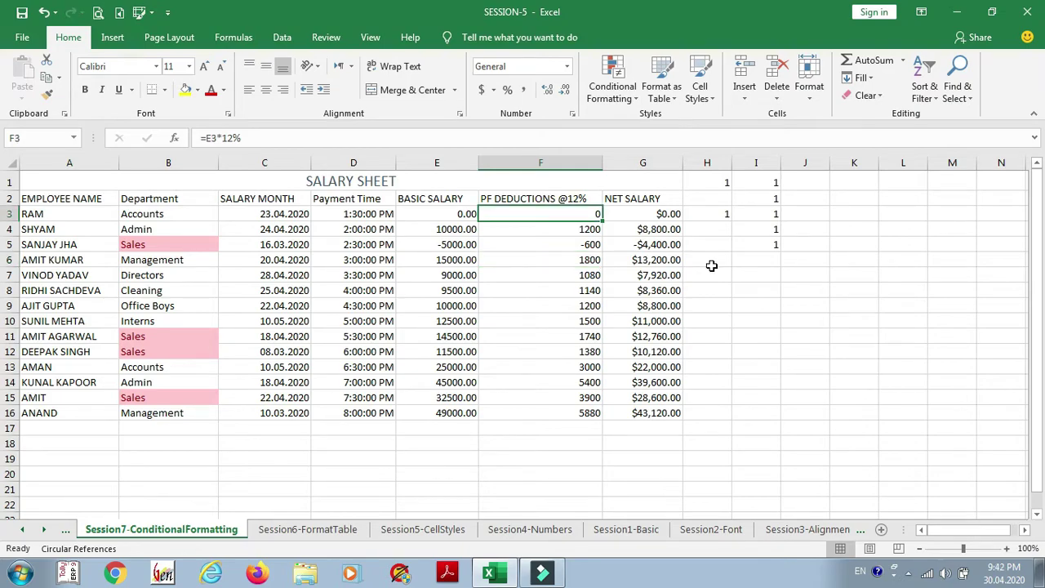
Open Format Cells for F3, browse the Number to Fill tabs, and finish on Protection.
left_click(810, 86)
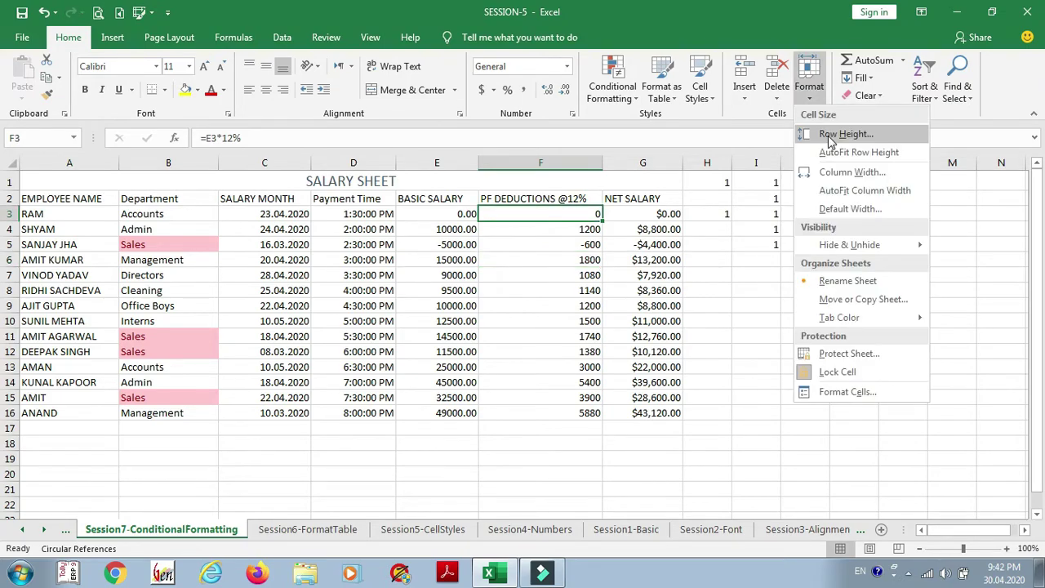
left_click(828, 393)
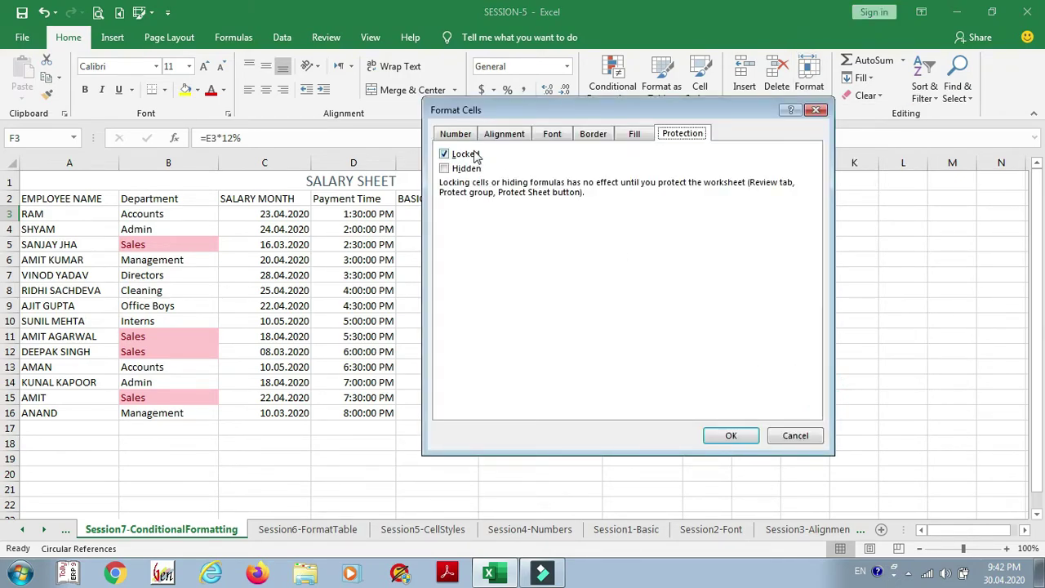
left_click(455, 134)
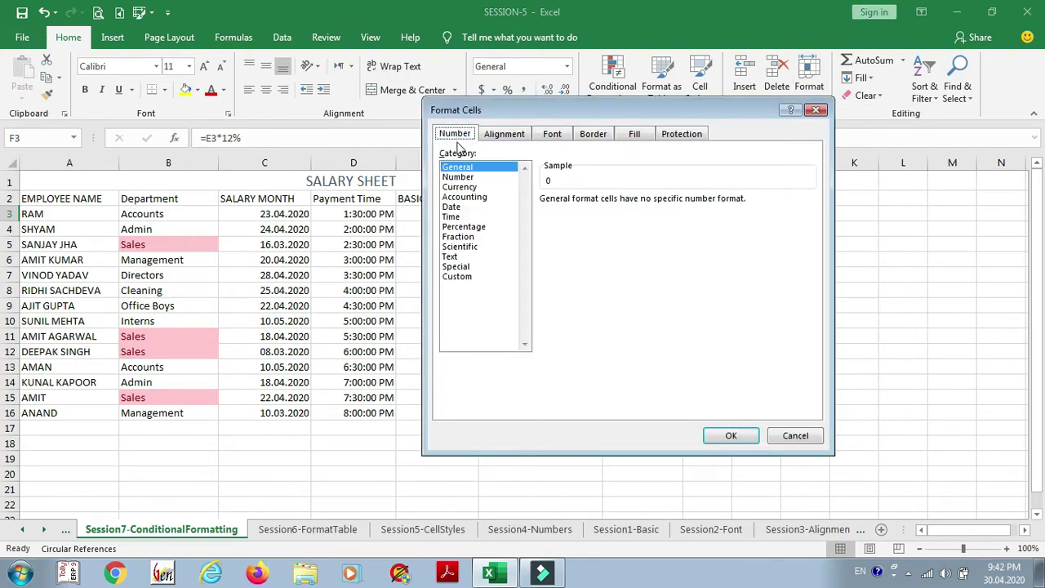
left_click(493, 136)
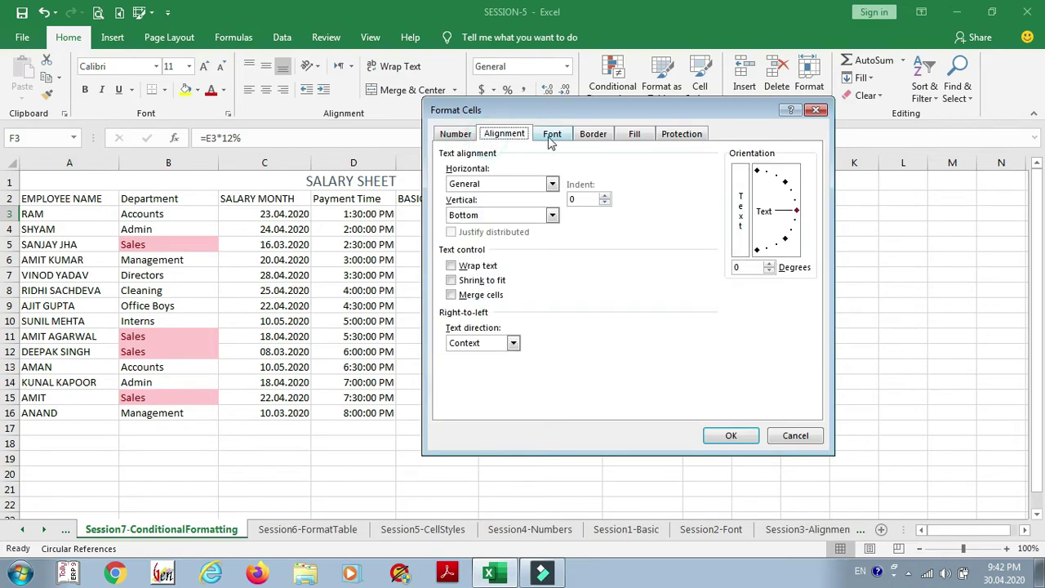
left_click(552, 139)
left_click(580, 139)
left_click(624, 138)
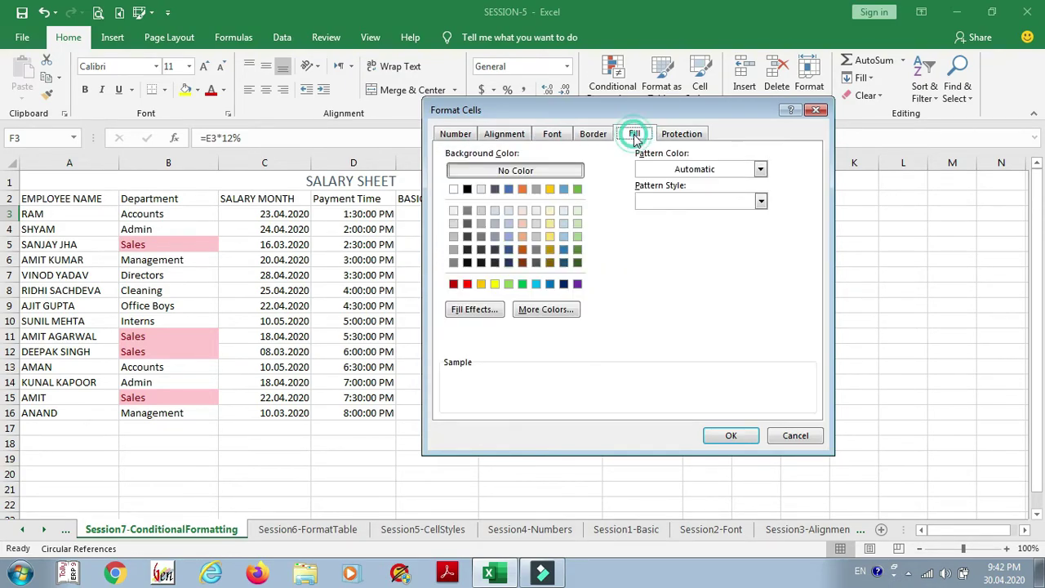
left_click(671, 136)
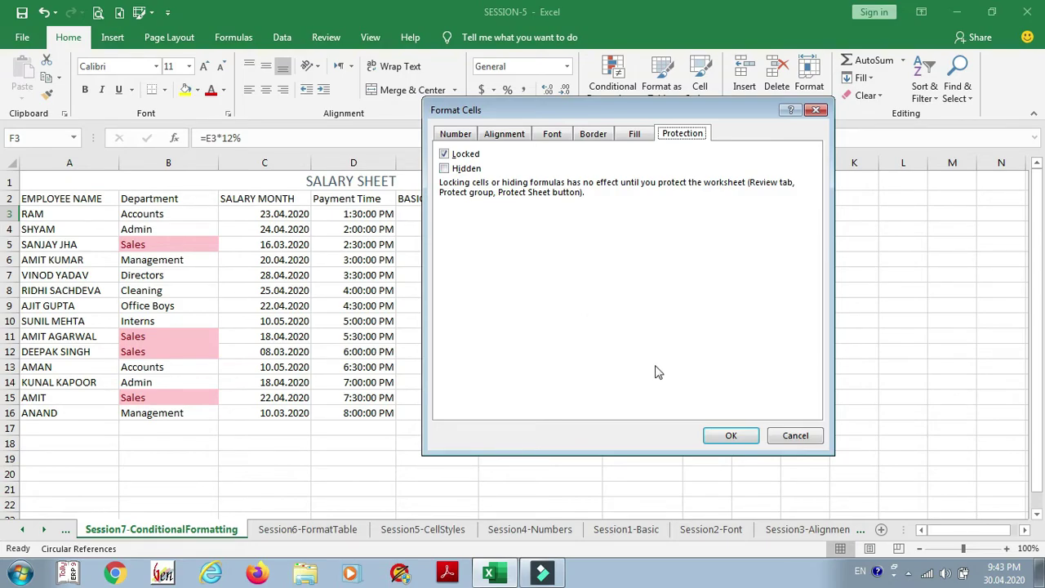
Close Format Cells and inspect the PF deduction and net salary formulas in columns F and G.
left_click(788, 438)
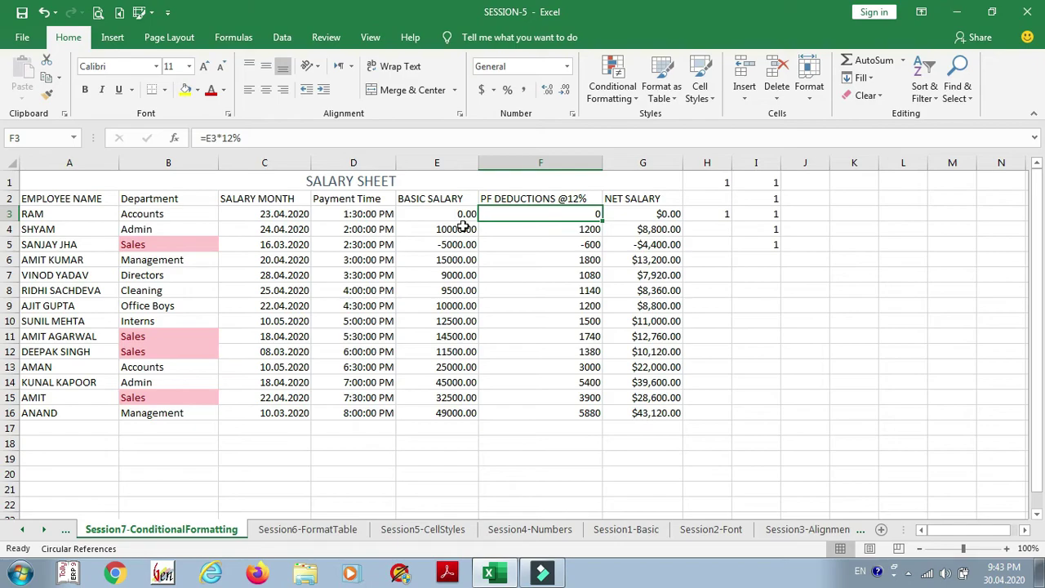
key("Right")
key("Down")
key("Down")
key("Left")
key("Up")
key("Up")
key("Down")
key("Down")
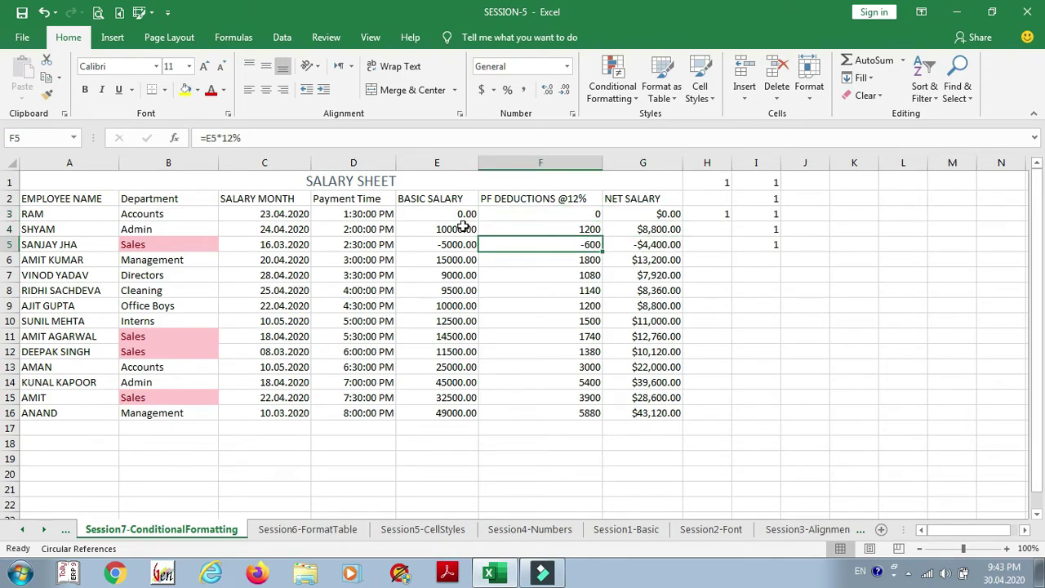
key("Down")
key("Down")
key("Down")
key("Down")
key("Up")
key("Up")
key("Up")
key("Up")
key("Up")
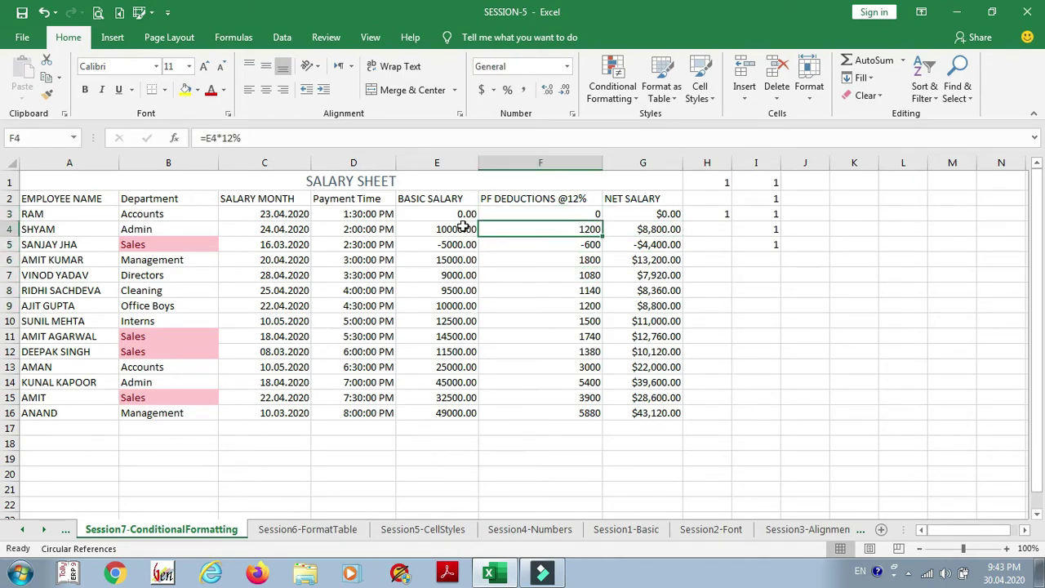
key("Right")
key("Up")
key("Down")
key("Down")
key("Down")
key("Down")
key("Down")
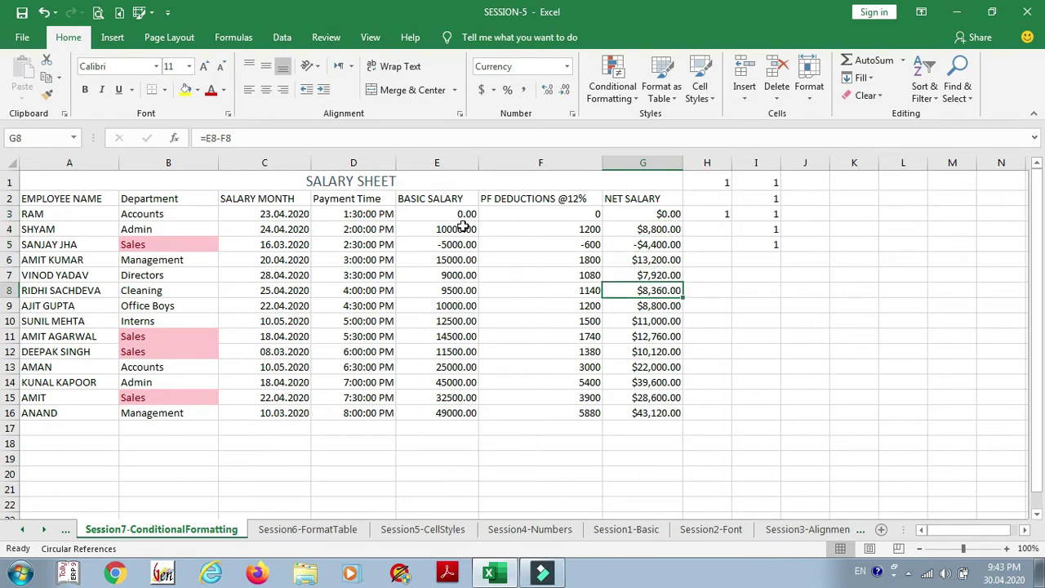
key("Left")
key("Down")
key("Right")
key("Left")
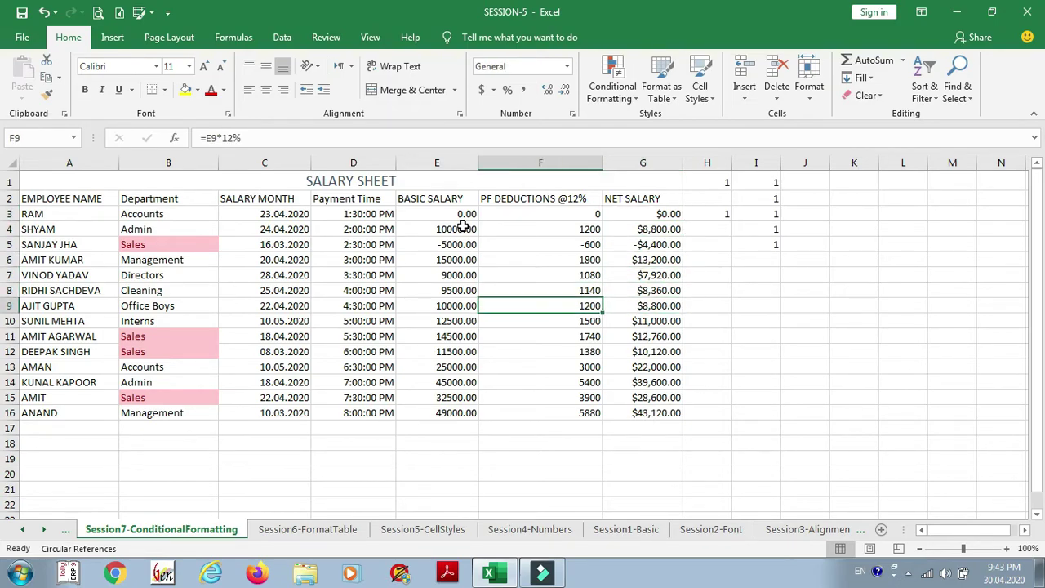
key("Right")
key("Up")
key("Up")
key("Up")
key("Up")
key("Left")
key("Right")
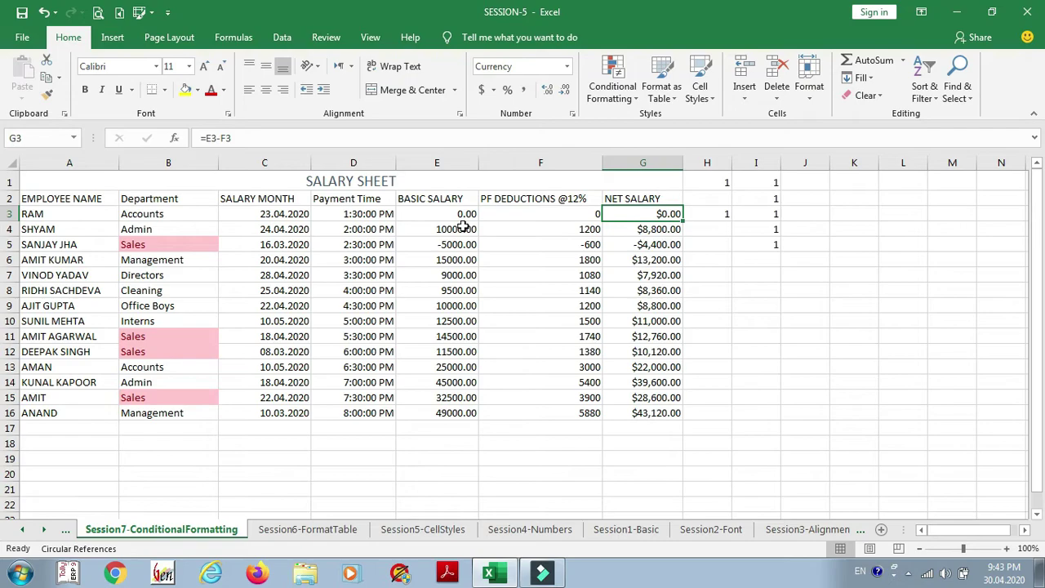
Check the formulas in rows 3 to 5, then select the formula block F3:G16.
key("Down")
key("Left")
key("Right")
key("Down")
key("Left")
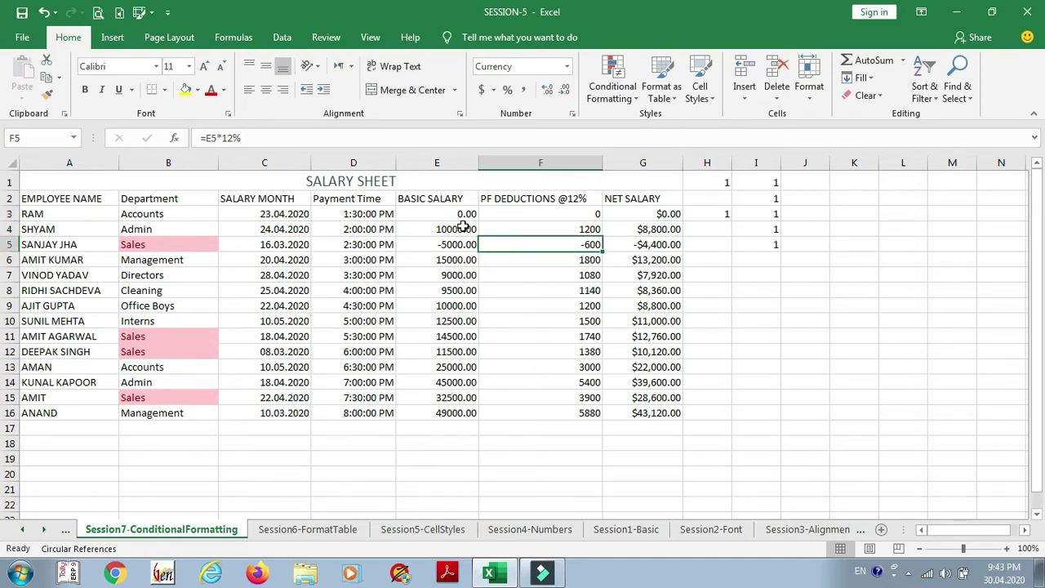
key("Right")
key("Up")
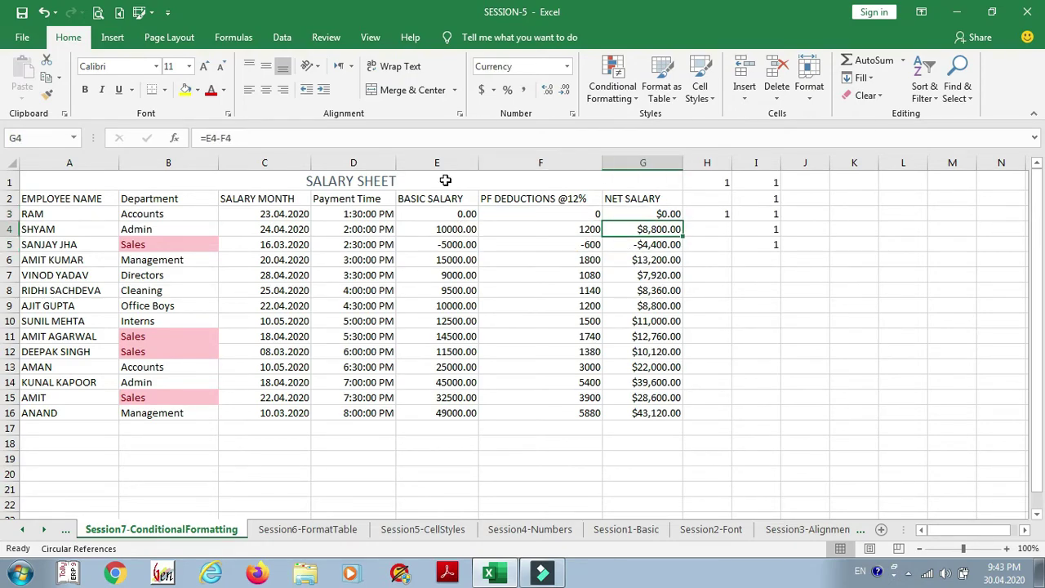
mouse_move(535, 214)
left_mouse_down()
mouse_move(609, 366)
mouse_move(614, 410)
left_mouse_up()
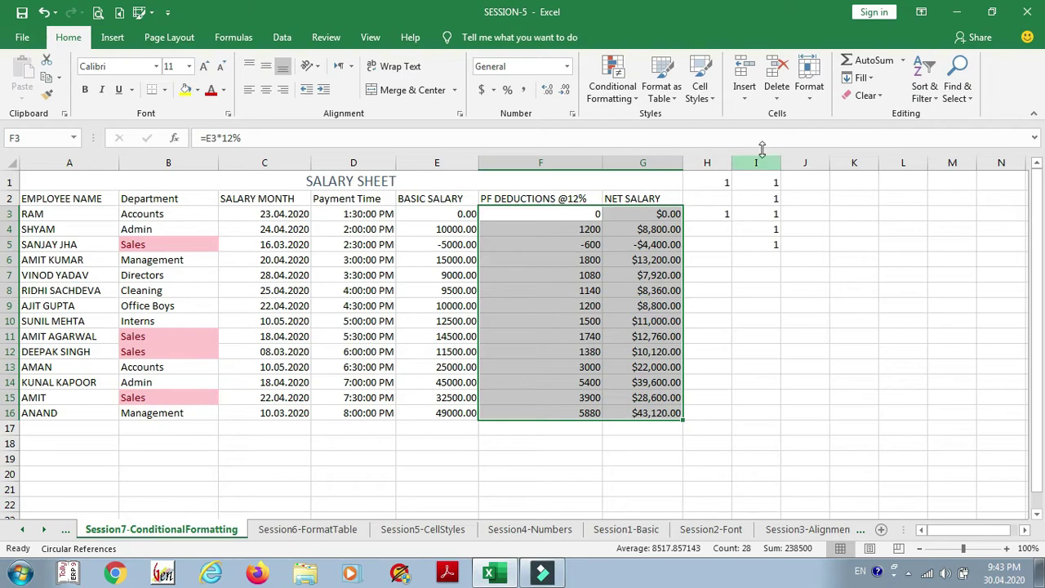
Mark the F3:G16 formula cells as Hidden in Format Cells Protection.
left_click(808, 81)
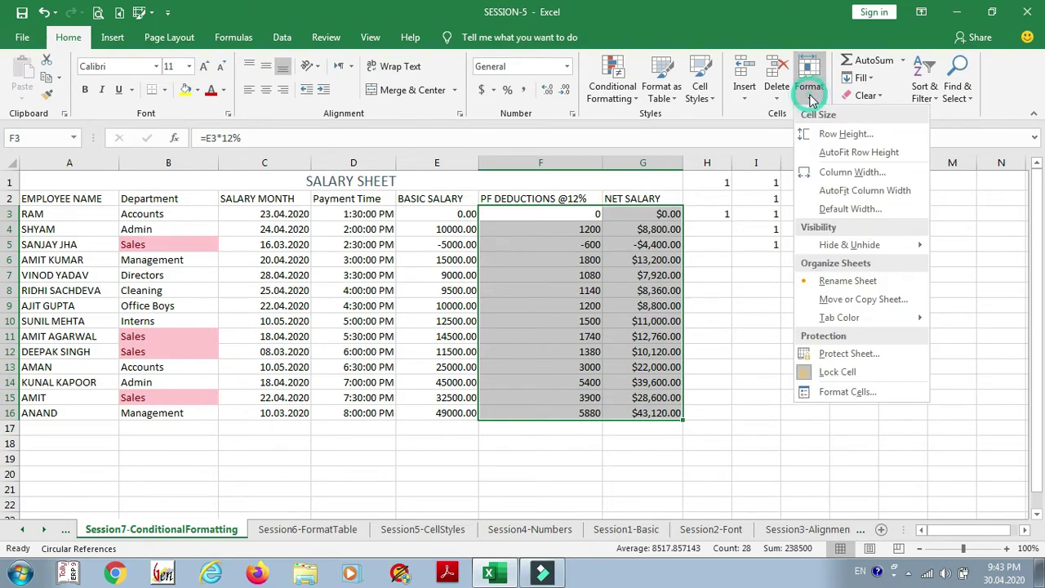
left_click(841, 391)
left_click(446, 167)
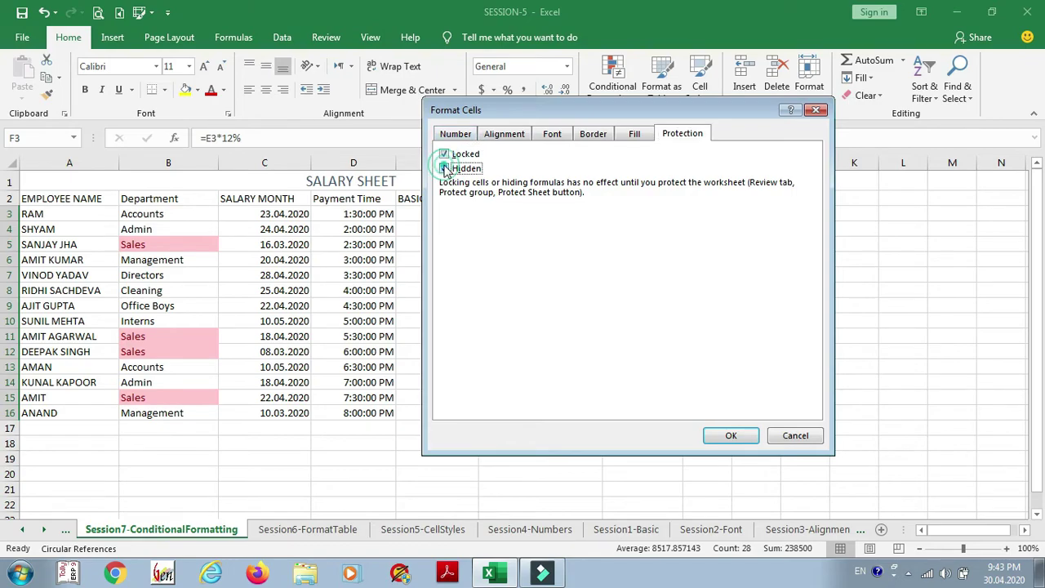
left_click(723, 439)
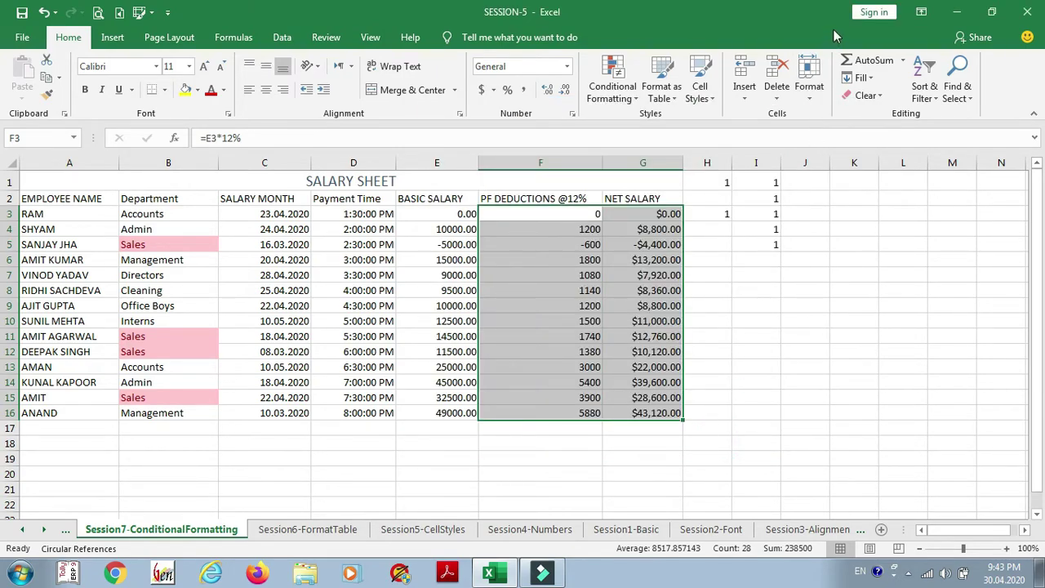
Protect the salary sheet with a password, entered and then confirmed.
left_click(810, 77)
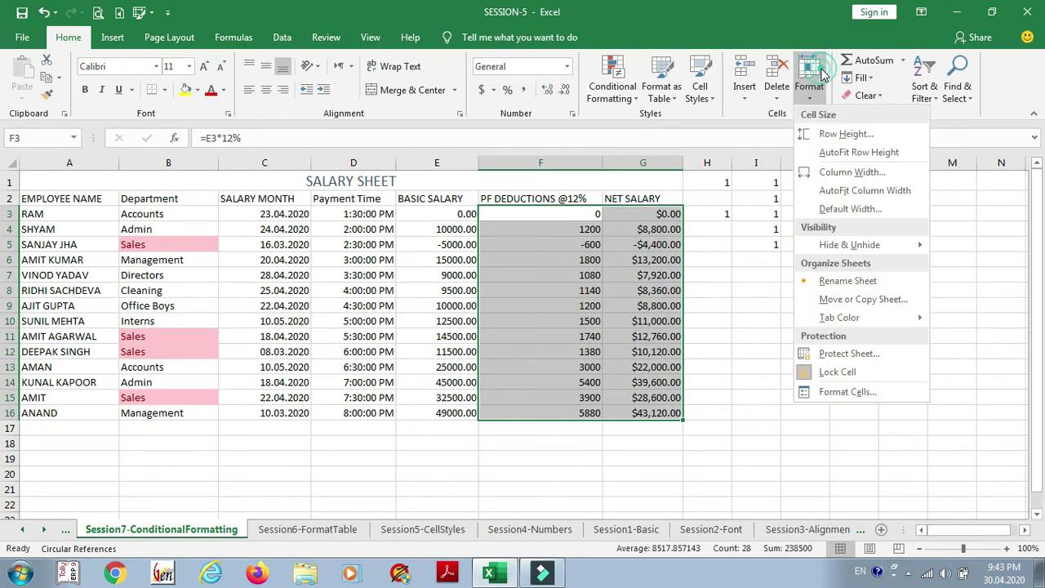
left_click(801, 352)
type("1")
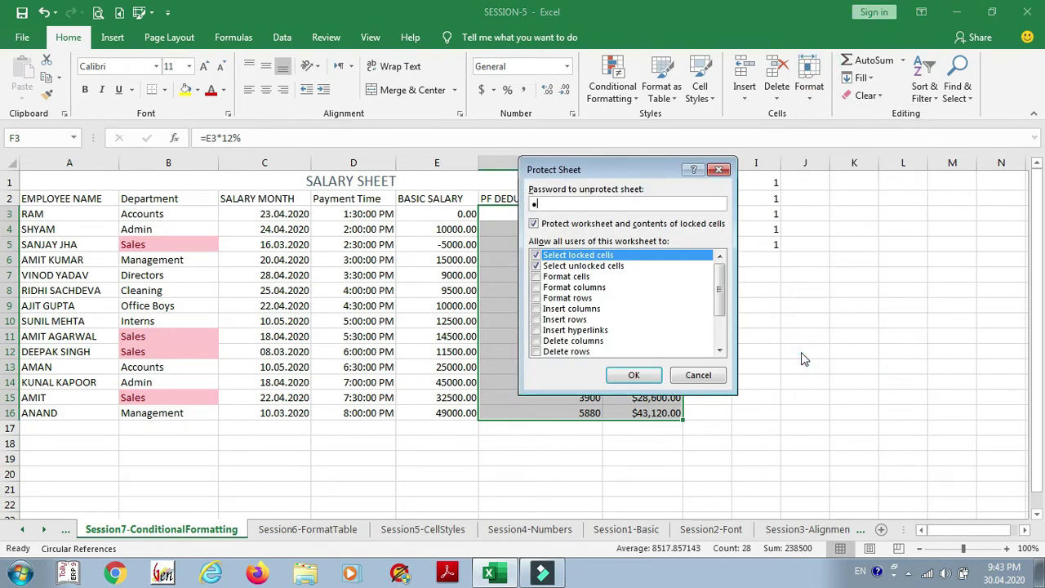
key("Return")
type("1")
key("Return")
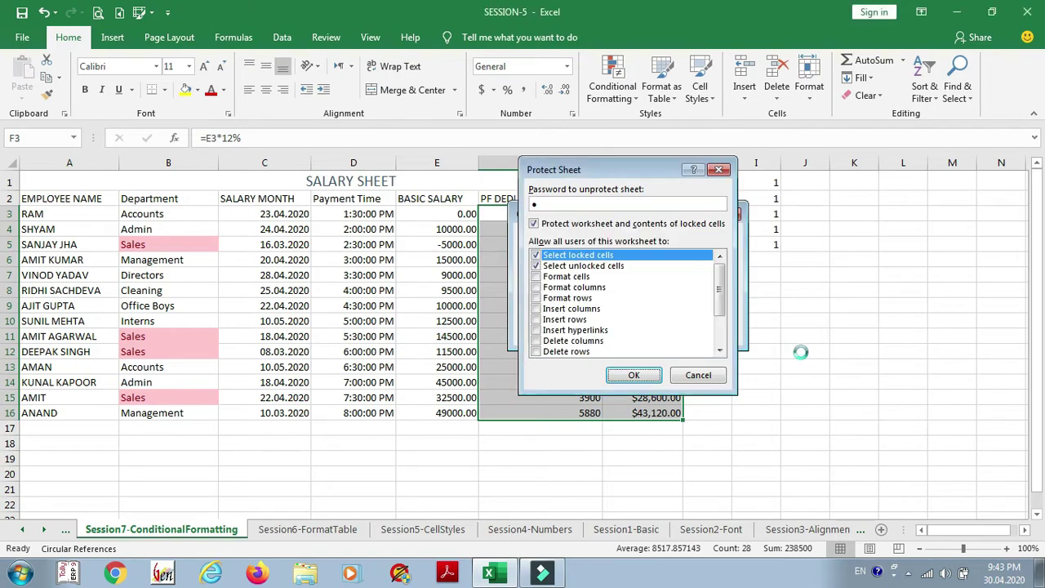
left_click(434, 232)
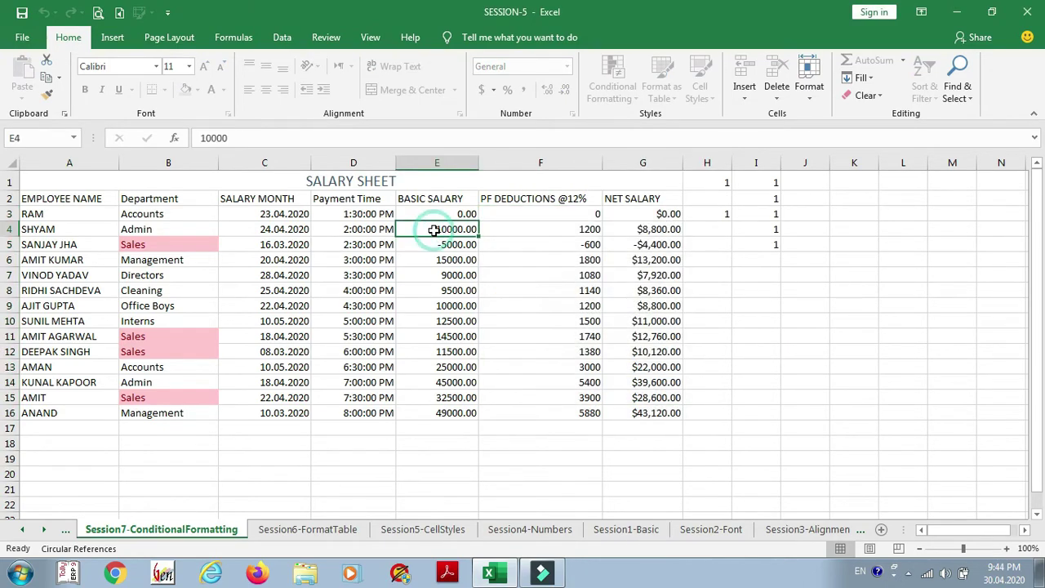
key("Up")
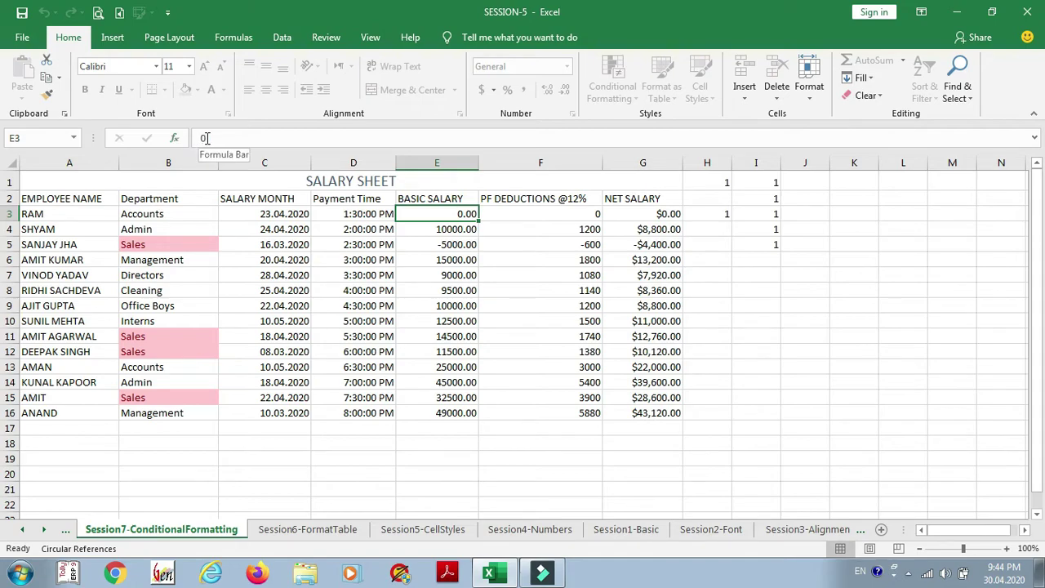
left_click(206, 139)
key("Return")
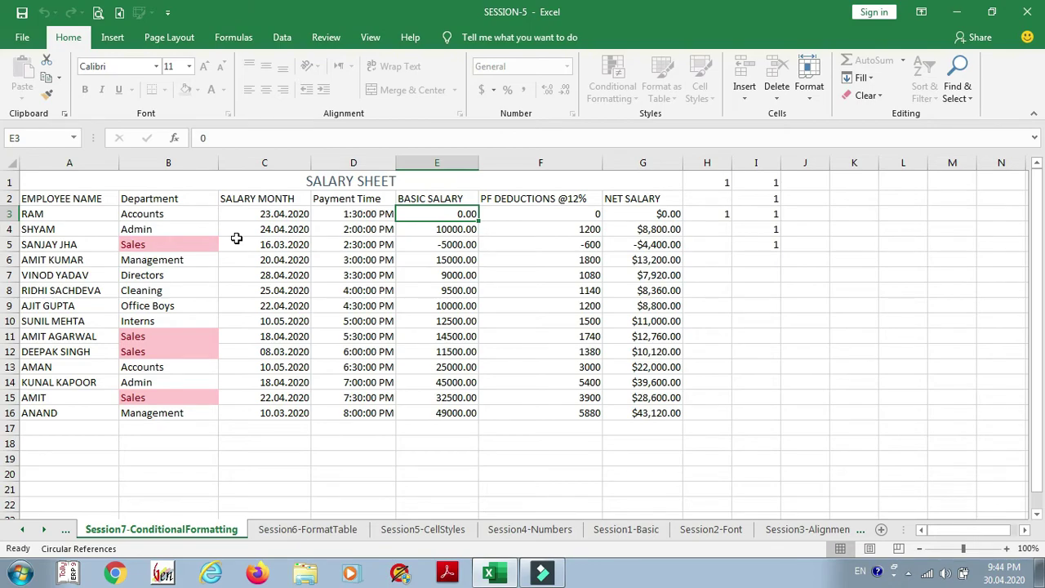
key("Right")
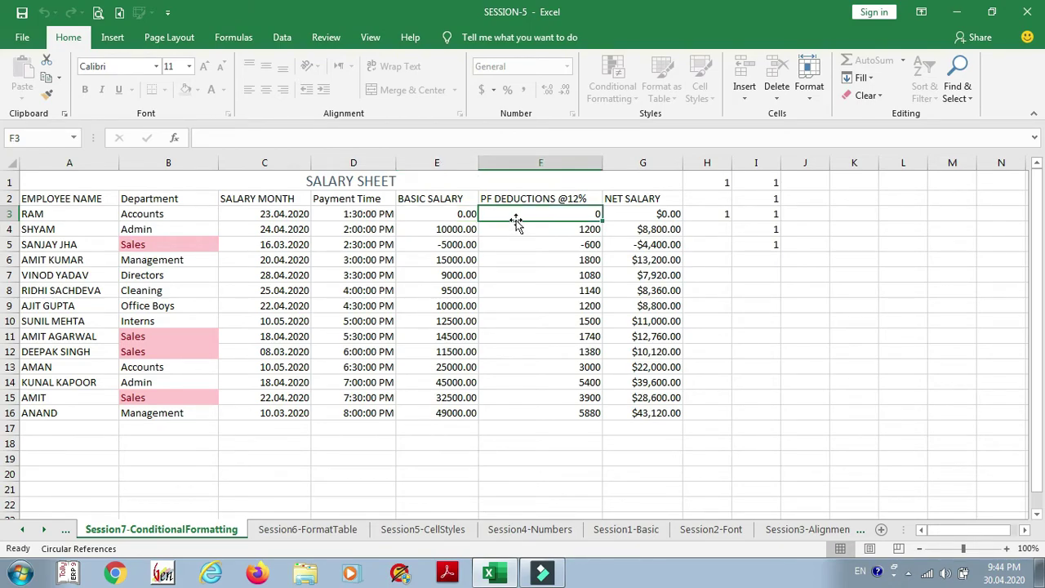
key("Right")
key("Down")
key("Down")
key("Down")
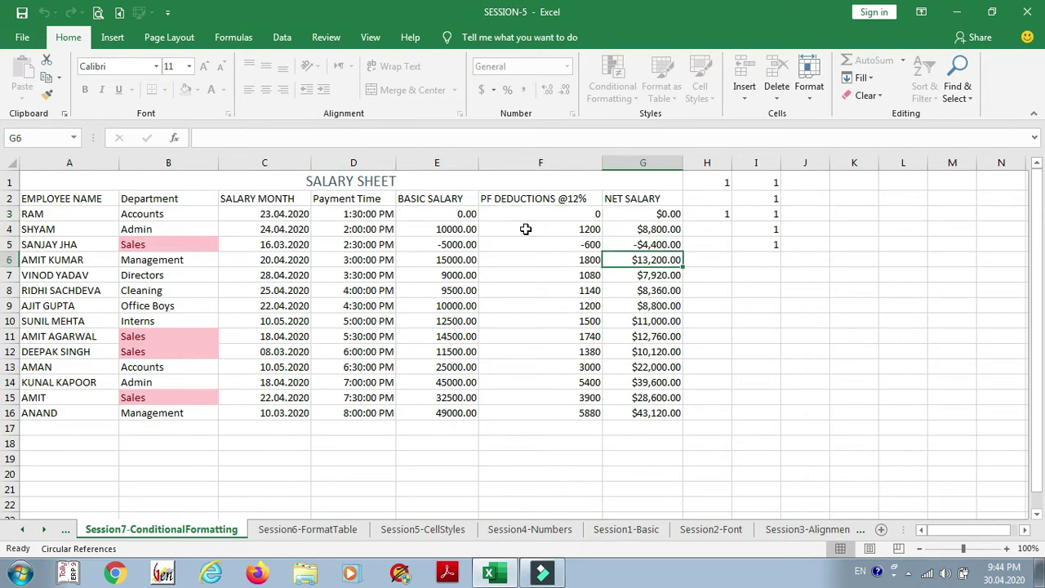
key("Left")
key("Down")
key("Down")
key("Down")
key("Down")
key("Down")
key("Right")
key("Right")
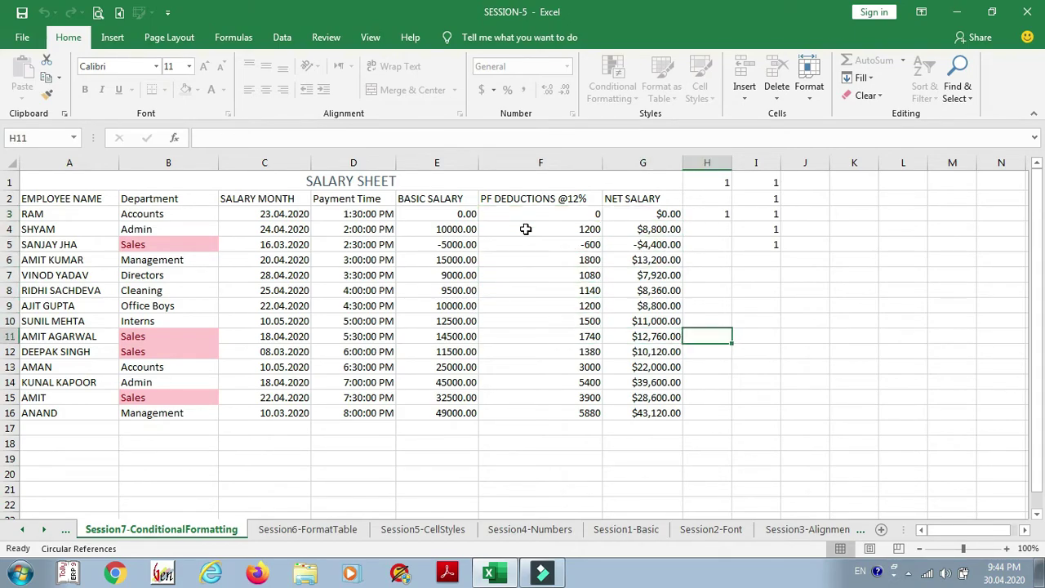
key("Down")
key("Left")
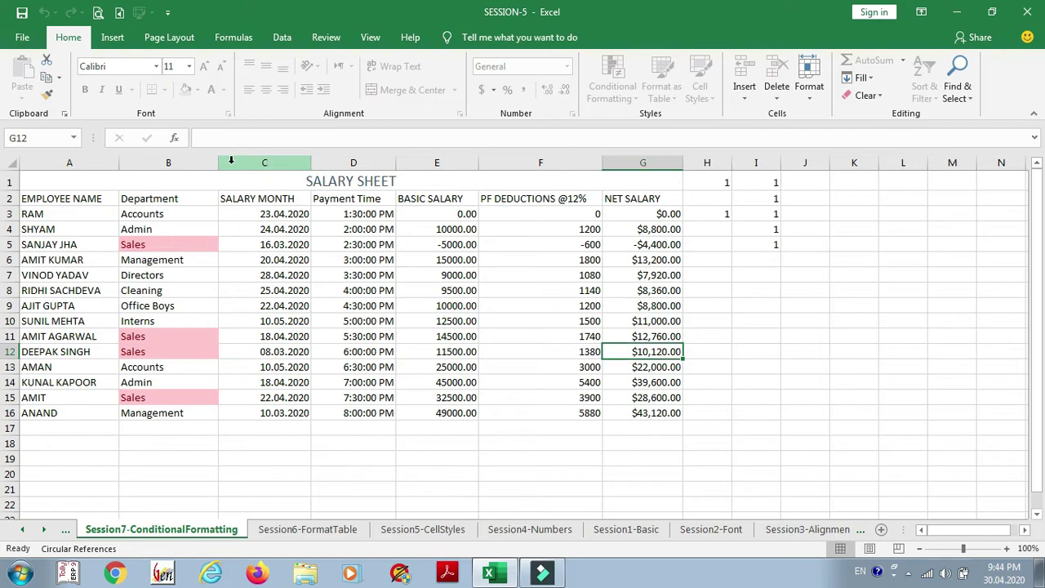
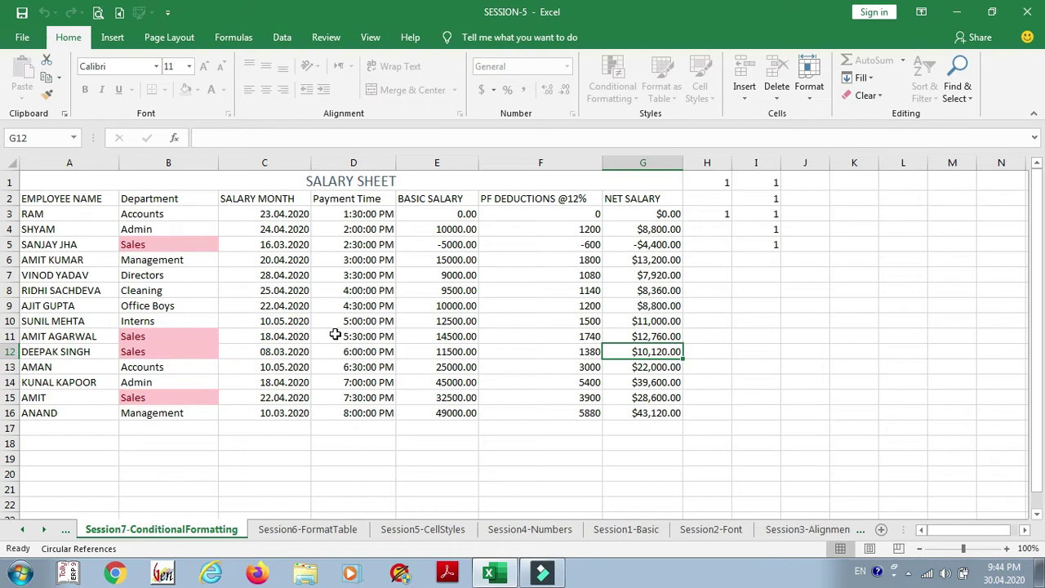
Show the Cells group's Insert menu, then its Delete menu for cells, rows, columns and sheets.
left_click(745, 91)
left_click(775, 100)
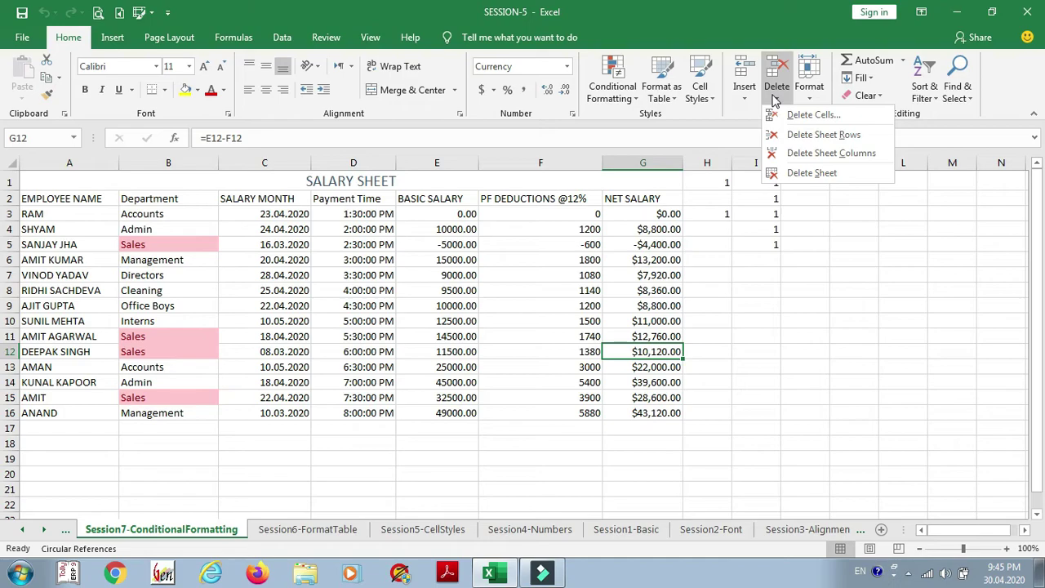
Display the Format menu with Cell Size, Visibility, Organize Sheets and Protection options.
left_click(810, 94)
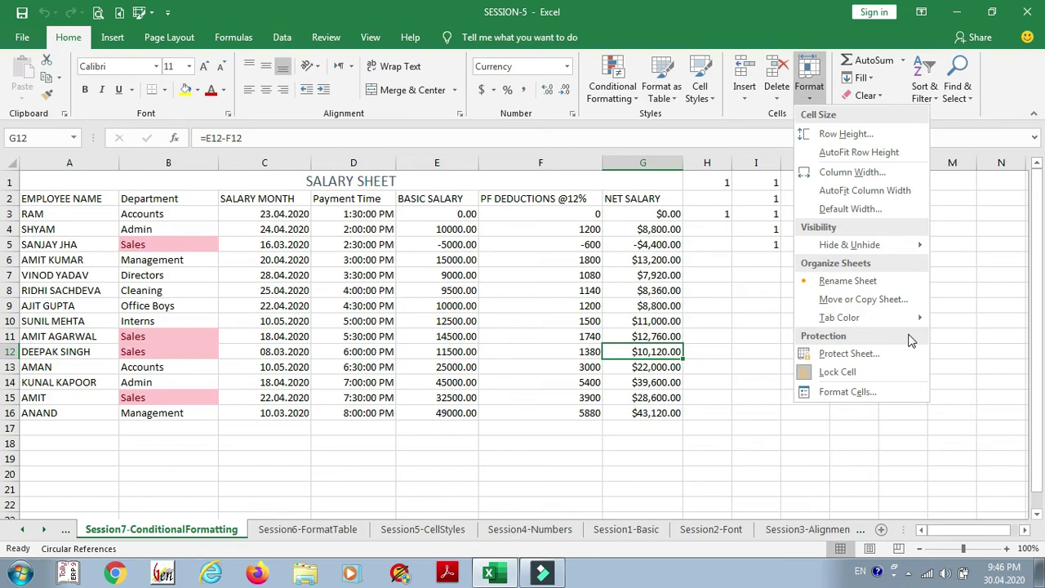
Compare the net salary cell's Currency format with its ticked Locked and Hidden protection, then close Format Cells.
left_click(851, 393)
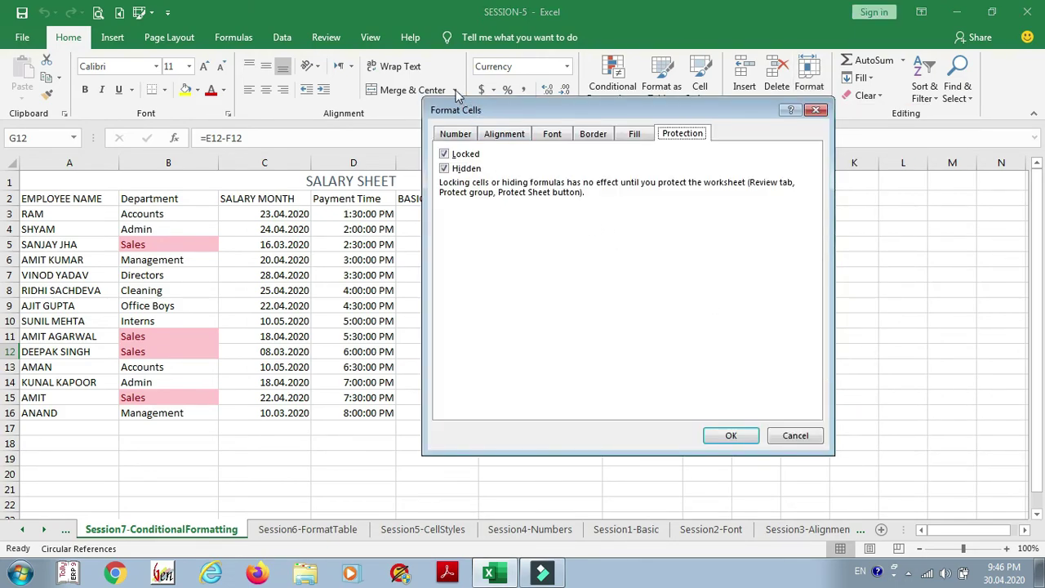
left_click(455, 134)
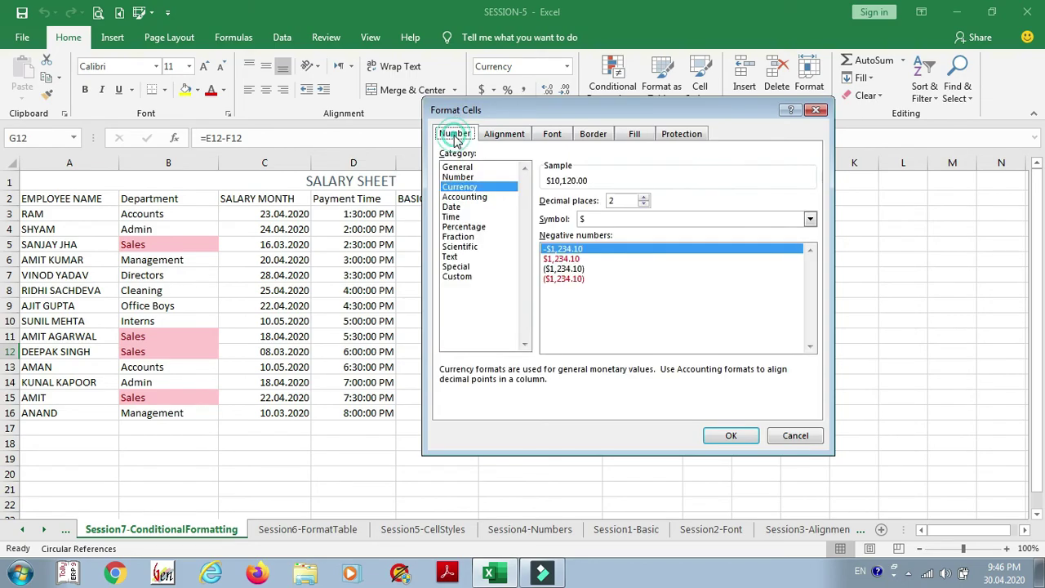
left_click(688, 136)
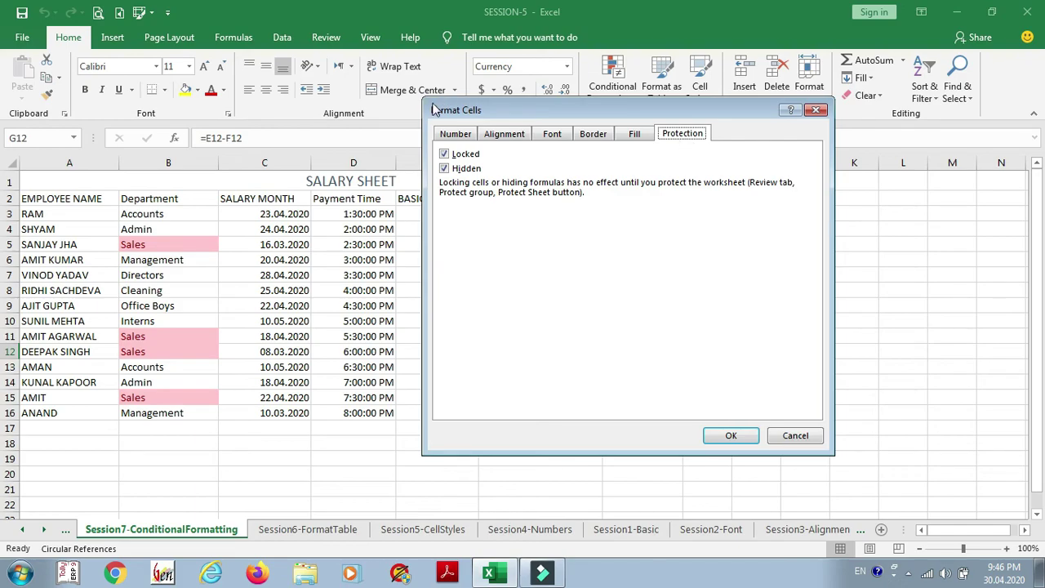
left_click(458, 137)
left_click(678, 135)
left_click(816, 110)
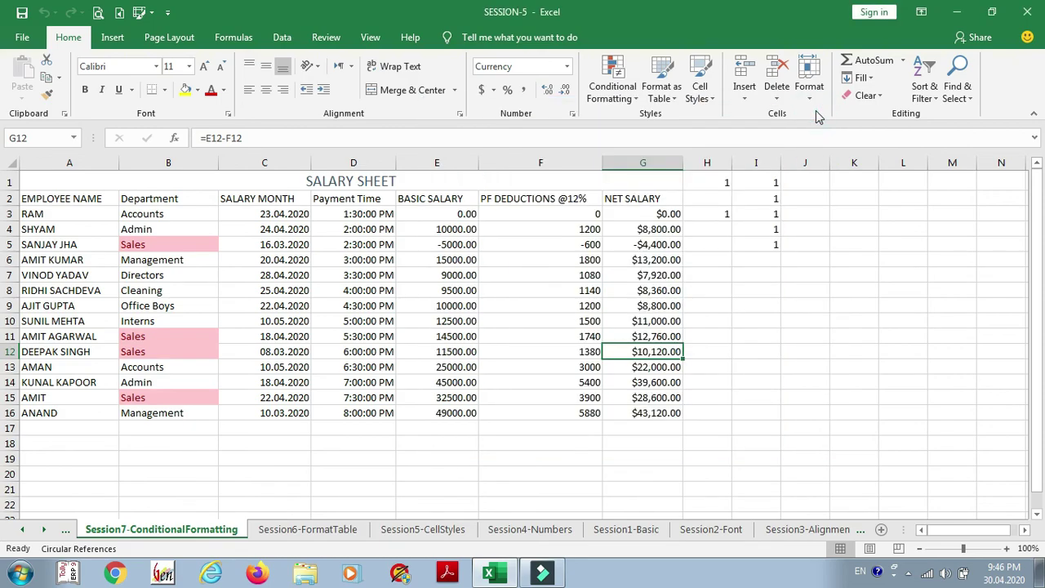